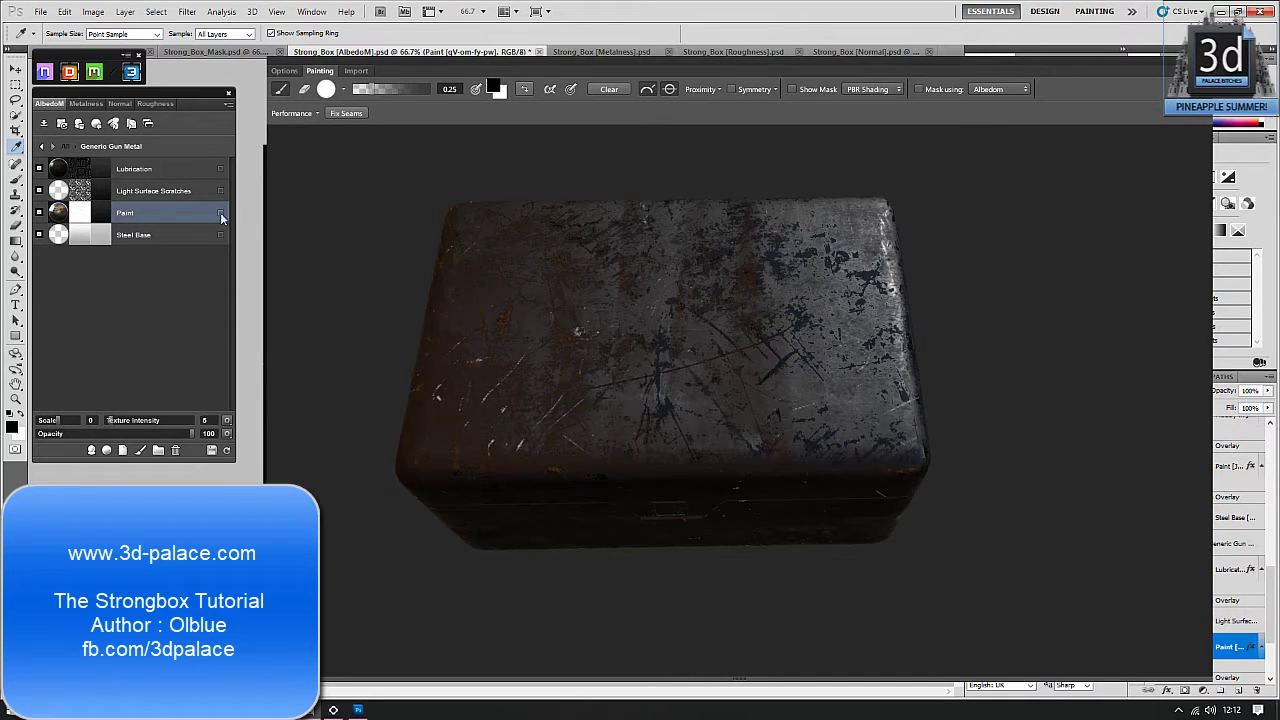
Step: Add a color paint layer above the Paint layer in the Generic Gun Metal group, with its color paint mode enabled
right_click(125, 214)
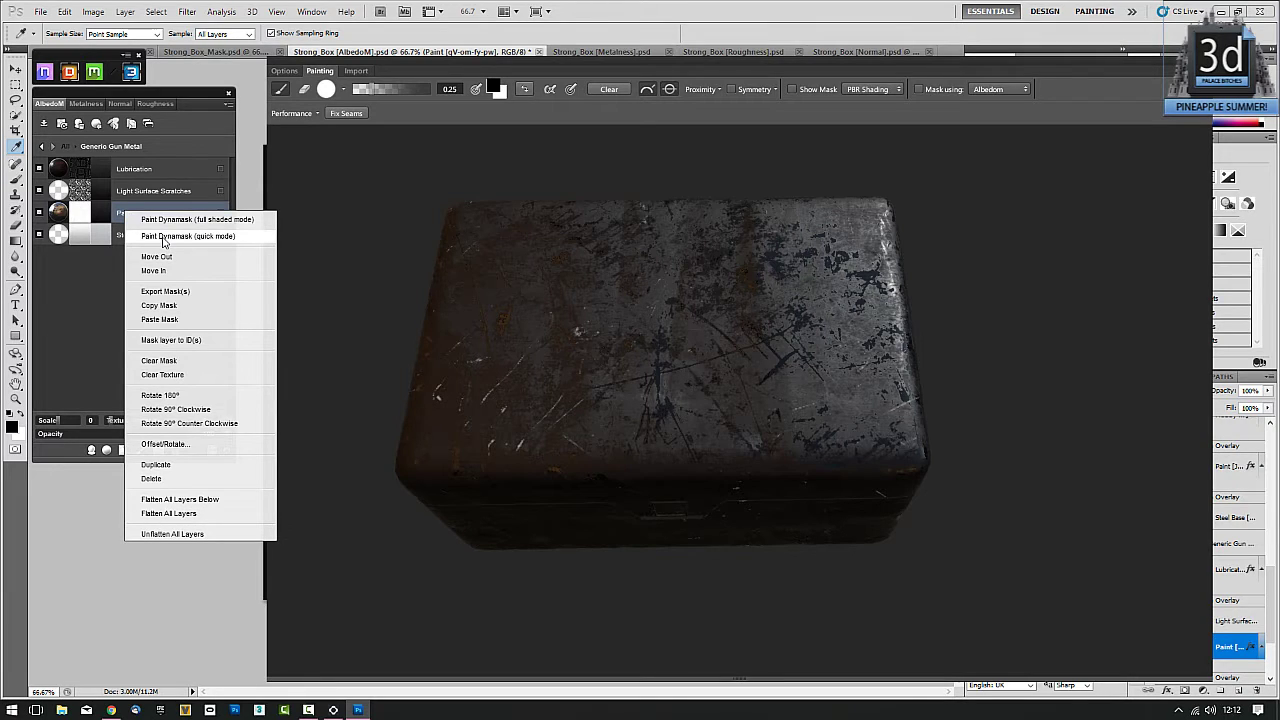
click(57, 216)
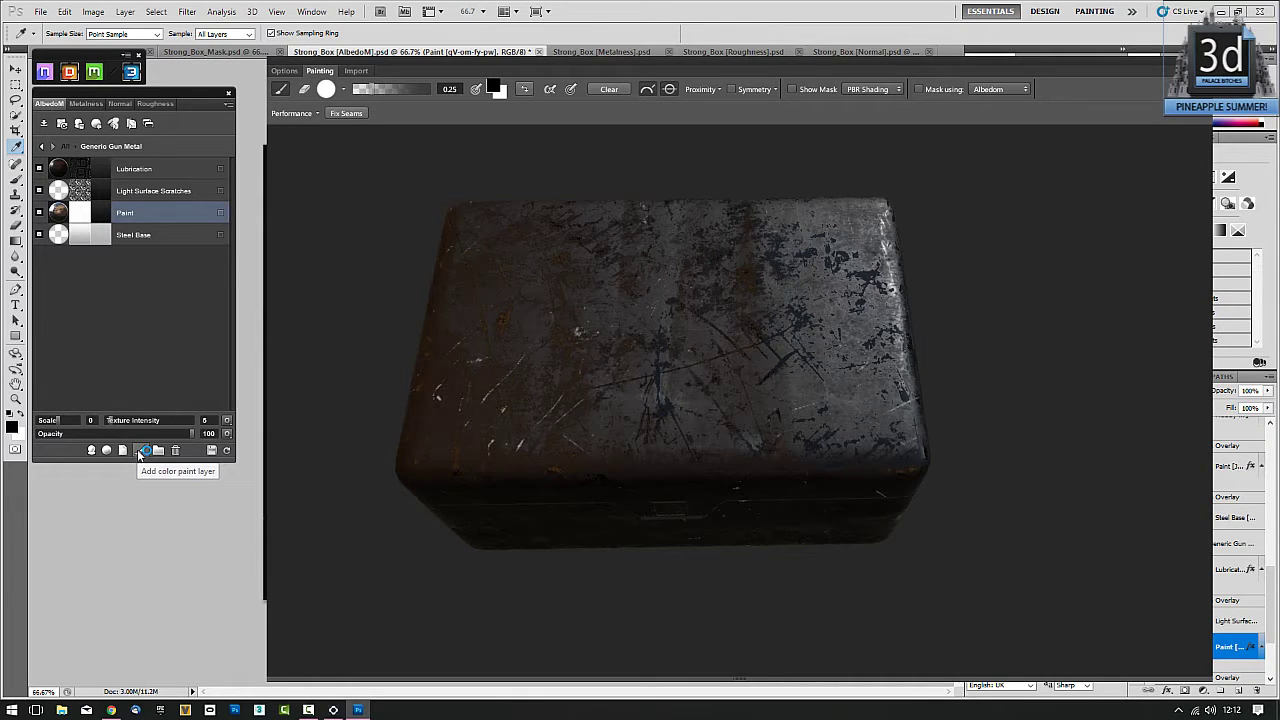
click(141, 451)
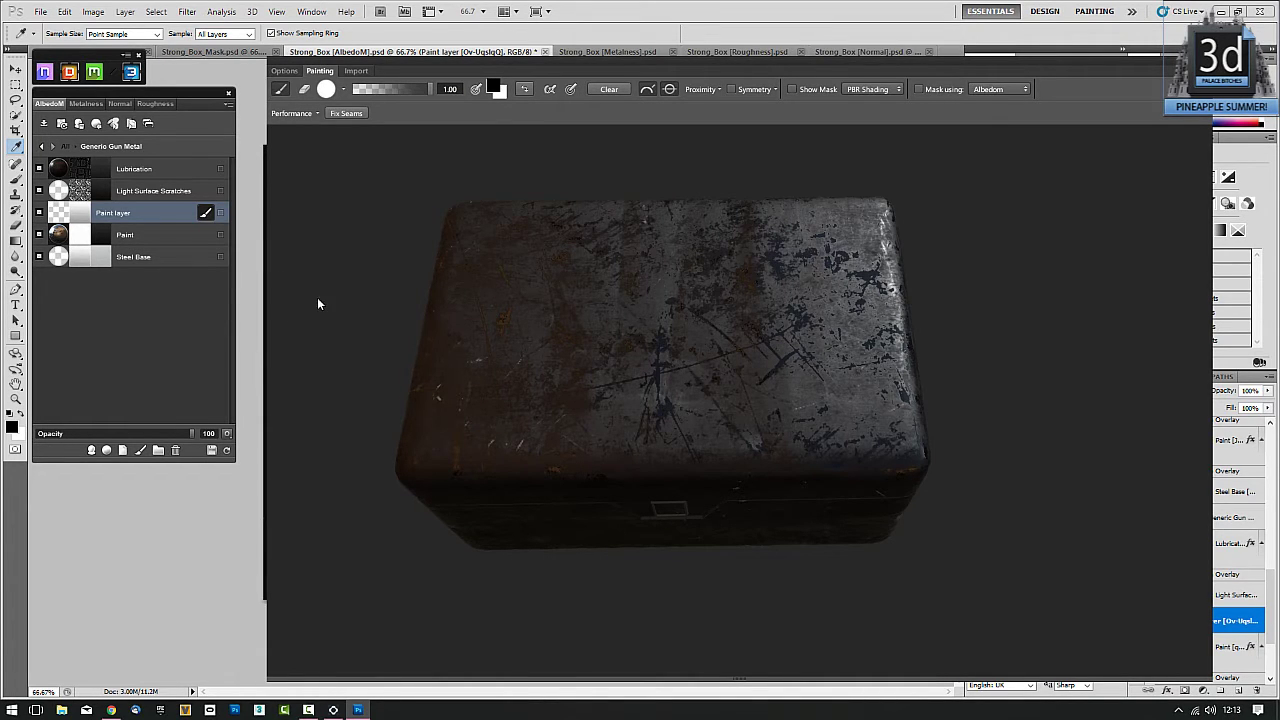
drag(357, 339, 357, 397)
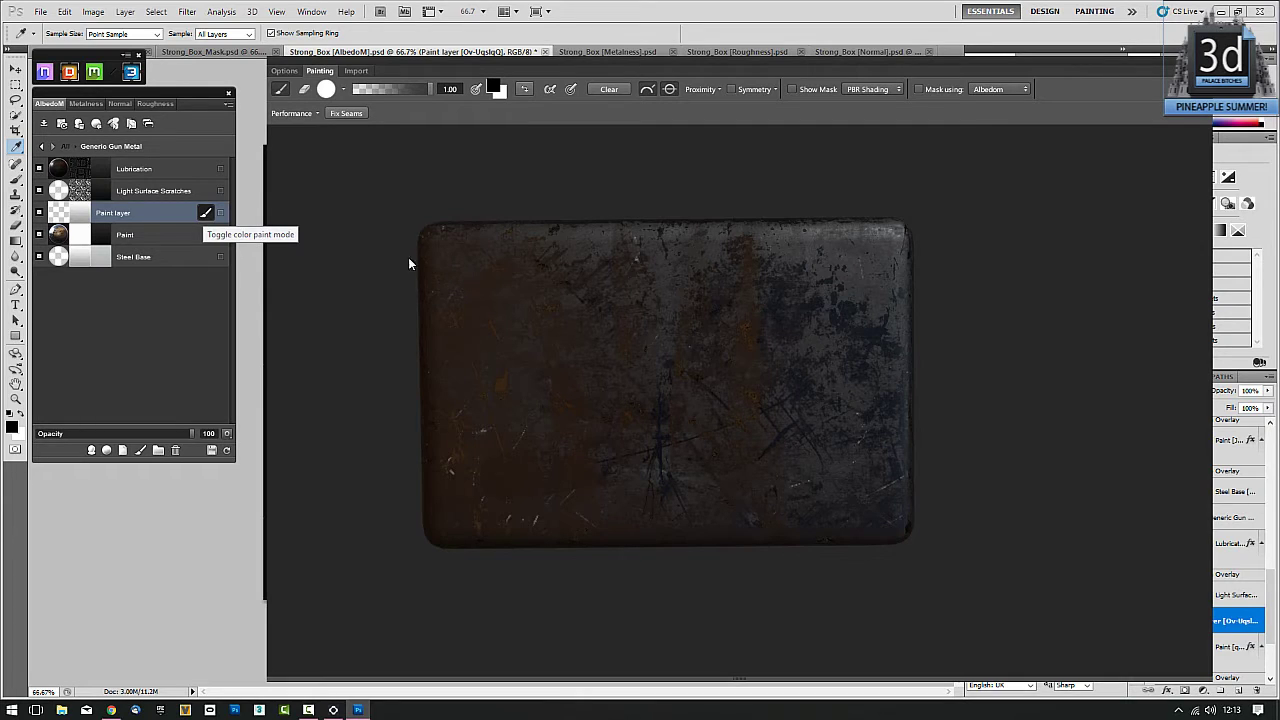
click(205, 212)
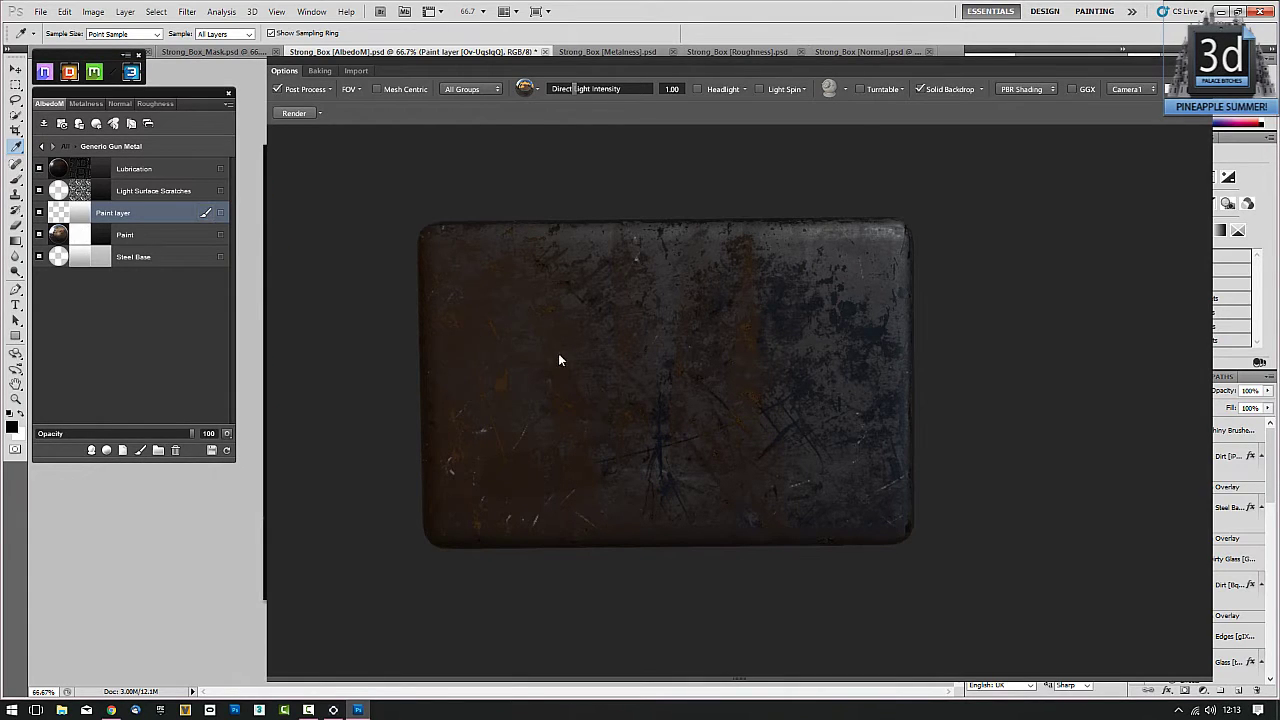
click(206, 213)
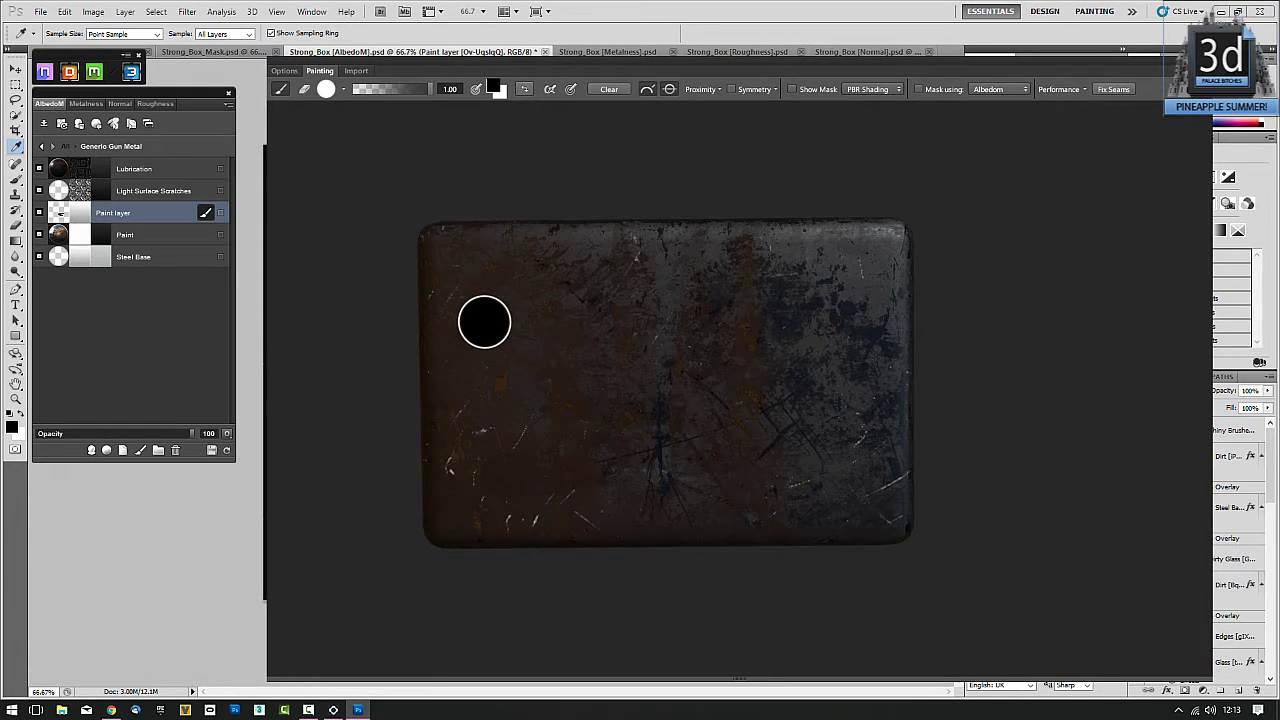
Step: Set the foreground paint color to bright yellow
click(493, 87)
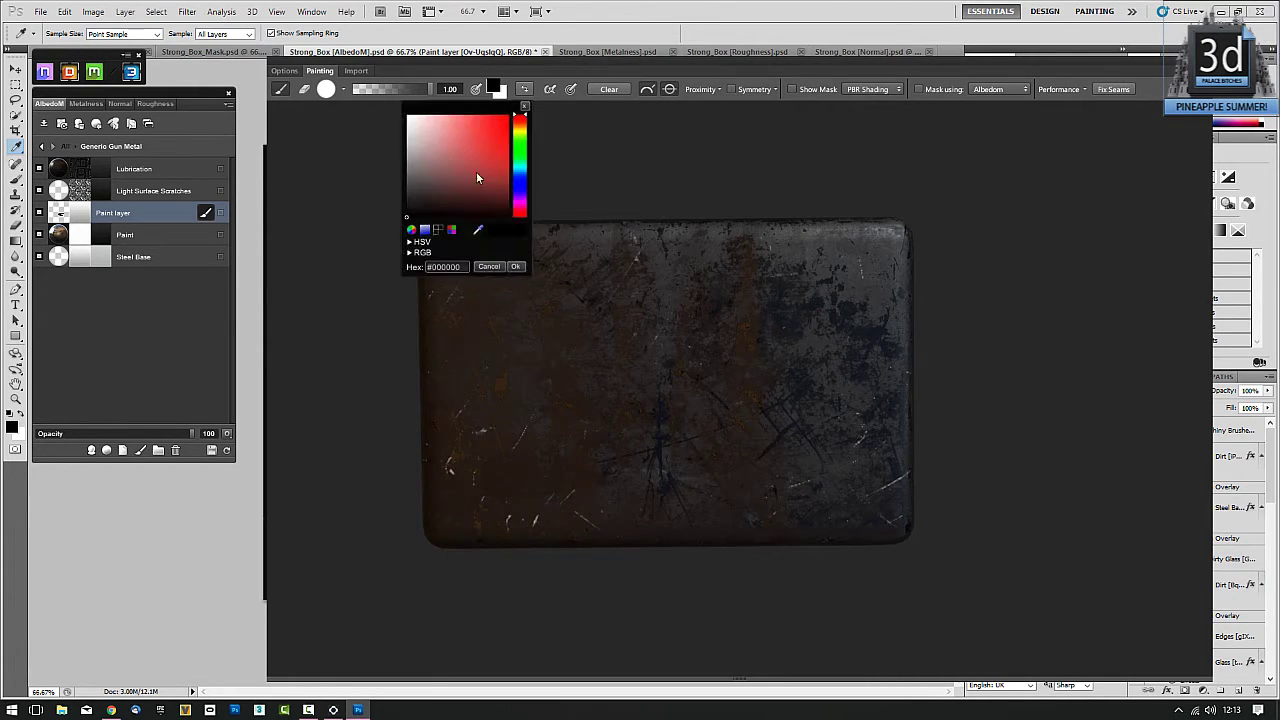
click(520, 134)
click(500, 135)
click(516, 266)
Step: Paint a yellow test stroke across the middle of the box lid and erase it again
mouse_move(589, 346)
mouse_down()
mouse_move(706, 408)
mouse_move(563, 420)
mouse_up()
key(ctrl+z)
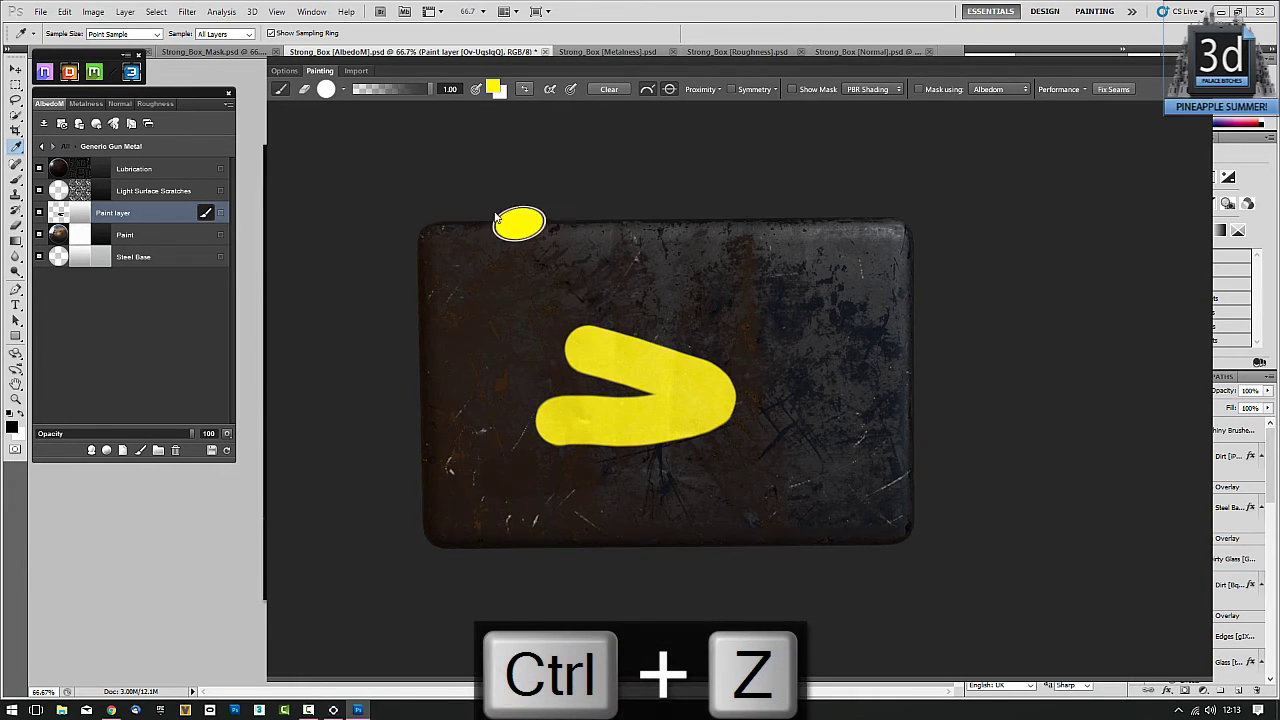
click(305, 89)
mouse_move(546, 457)
mouse_down()
mouse_move(684, 404)
mouse_move(671, 371)
mouse_move(520, 346)
mouse_move(634, 346)
mouse_move(528, 444)
mouse_move(619, 355)
mouse_up()
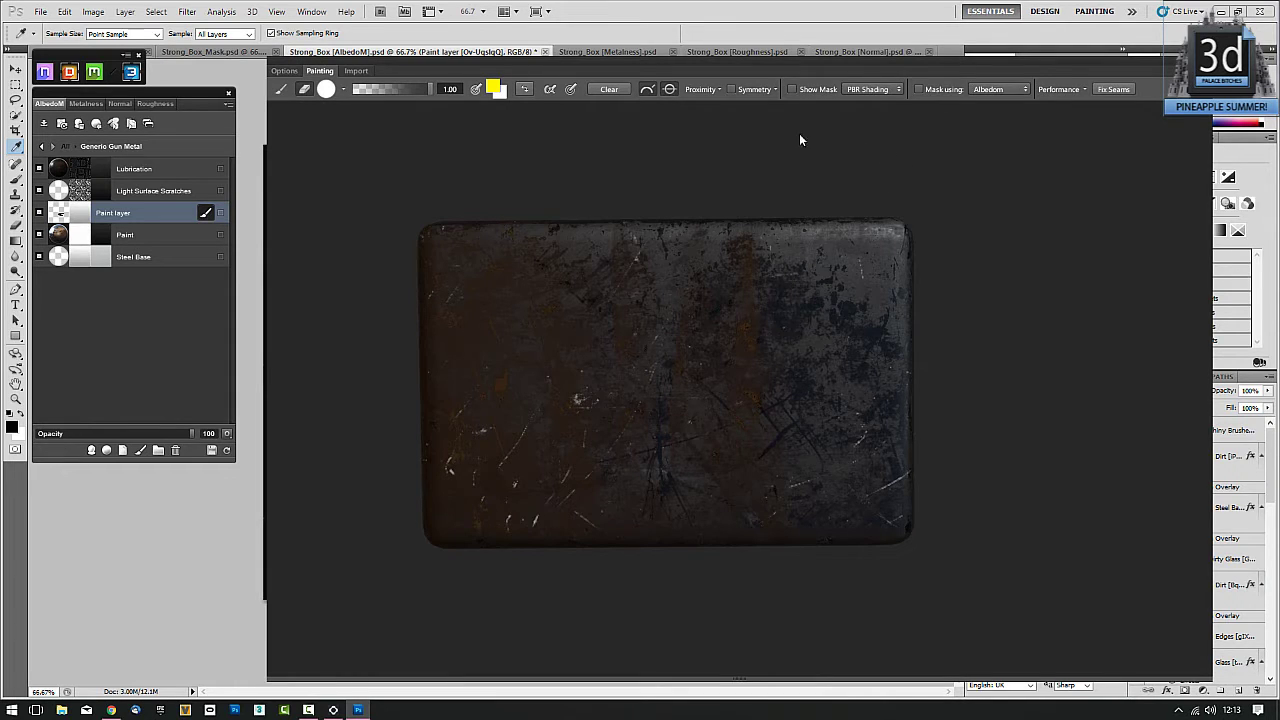
Step: Choose the nested-triangle emblem, the last brush in the Decals category, as the brush tip
click(343, 89)
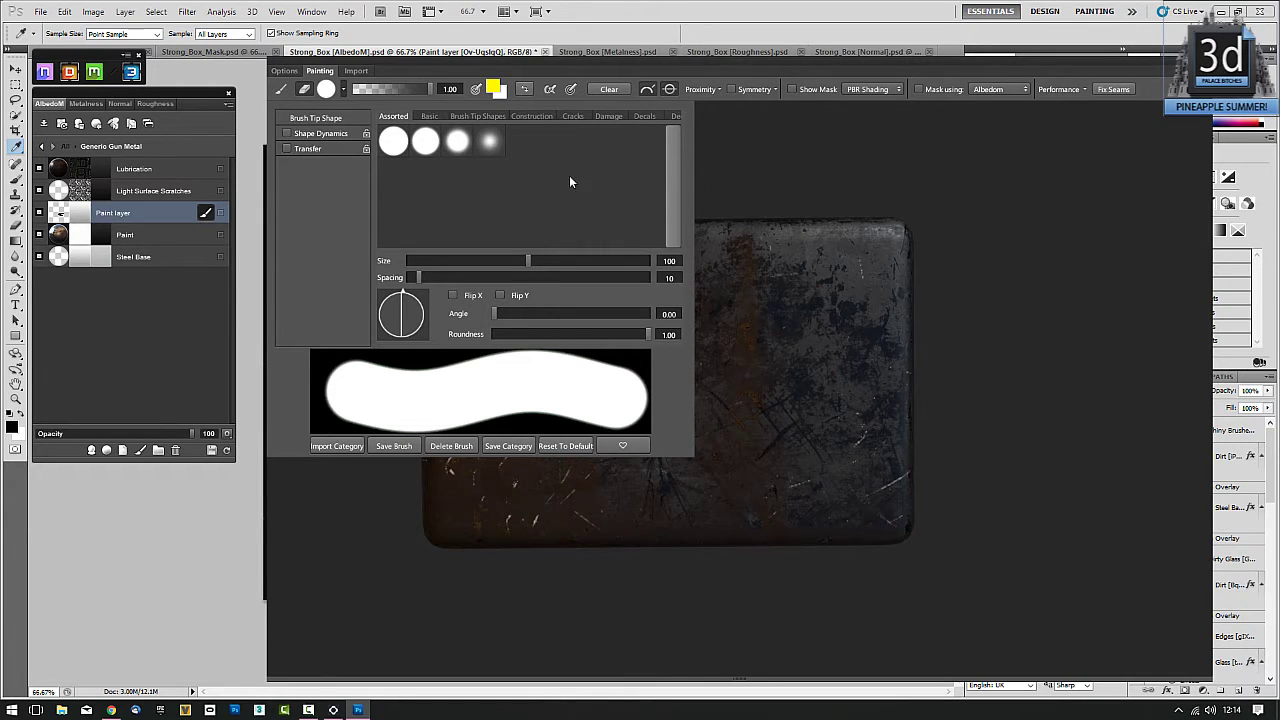
click(643, 116)
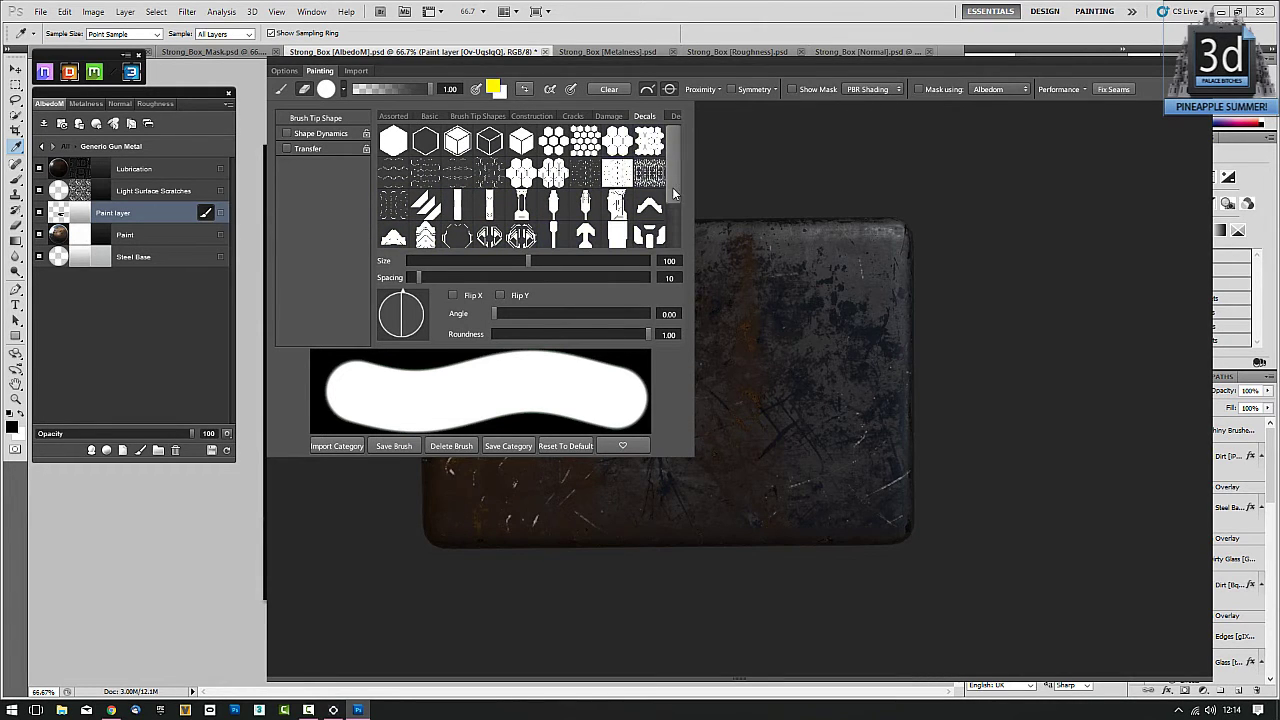
scroll(677, 240, down, 3)
scroll(677, 240, down, 3)
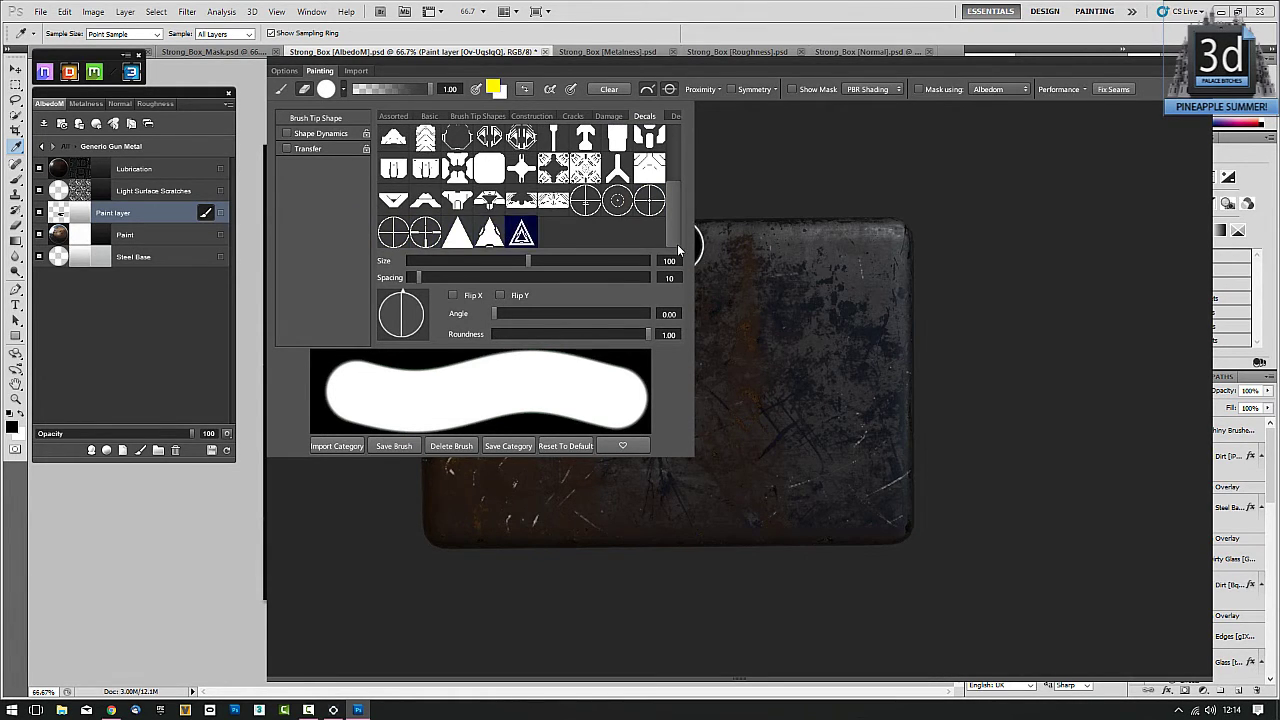
click(521, 233)
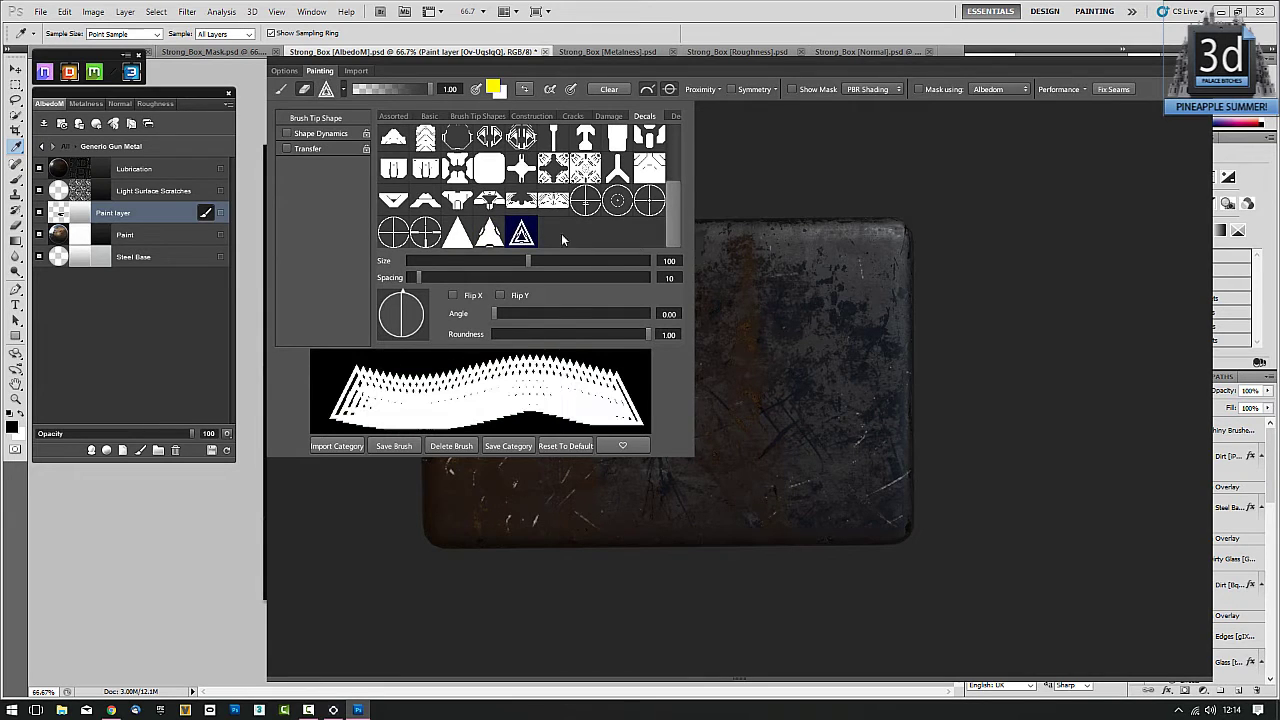
click(998, 184)
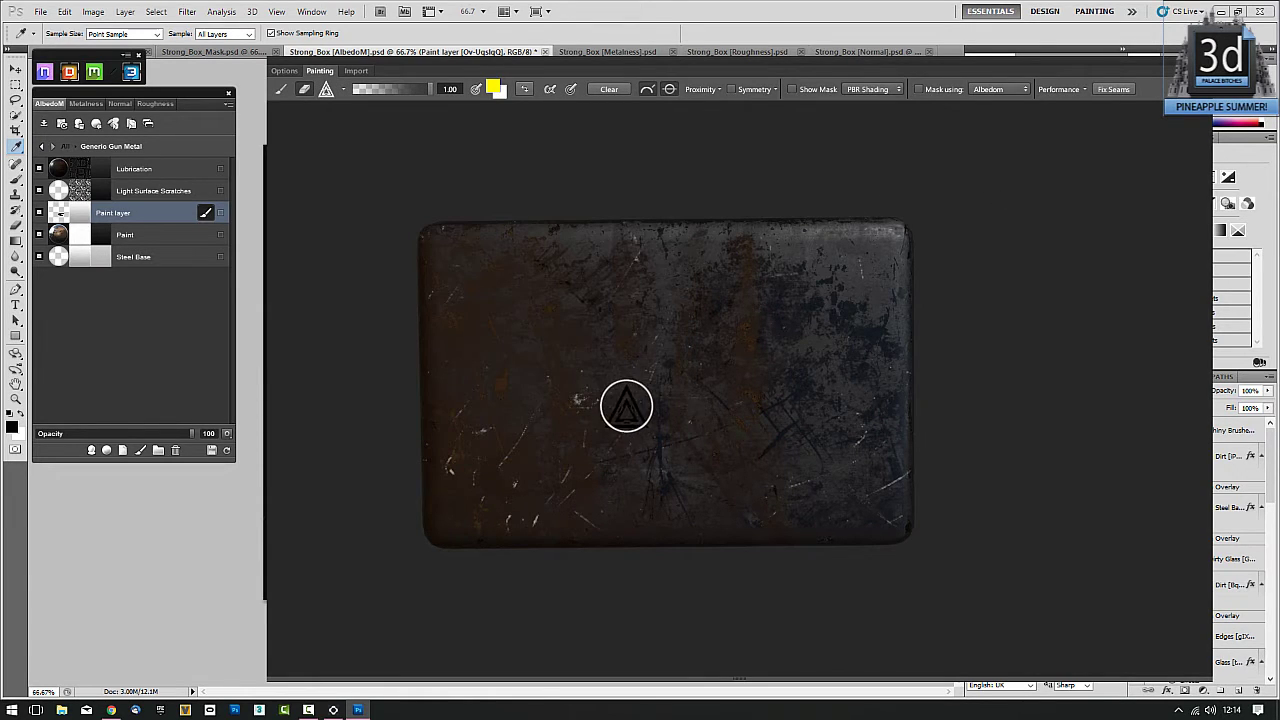
Step: Enlarge the brush to size 600 and stamp the yellow triangle decal in the center of the box lid
key(bracketright)
key(bracketright)
key(bracketright)
key(bracketright)
key(bracketright)
key(bracketright)
key(bracketright)
key(bracketright)
key(bracketright)
key(bracketright)
mouse_move(678, 371)
alt+right_down()
mouse_move(640, 372)
mouse_move(677, 364)
alt+right_up()
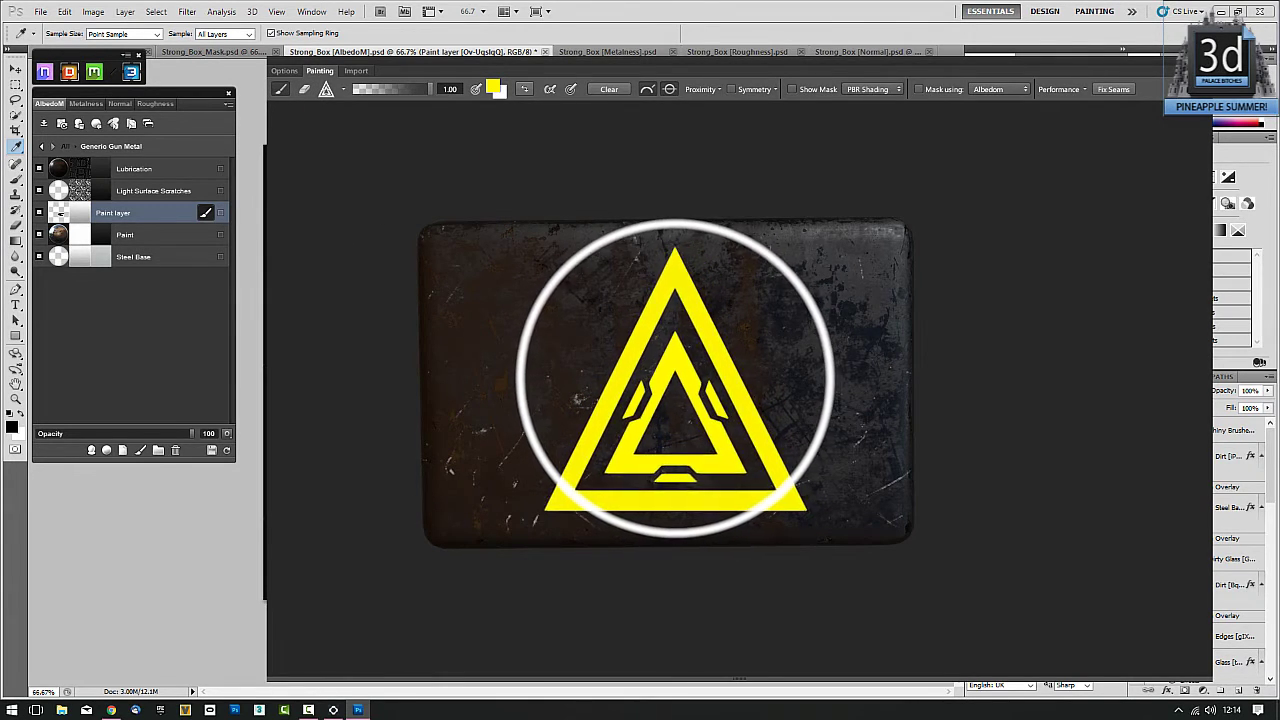
click(676, 378)
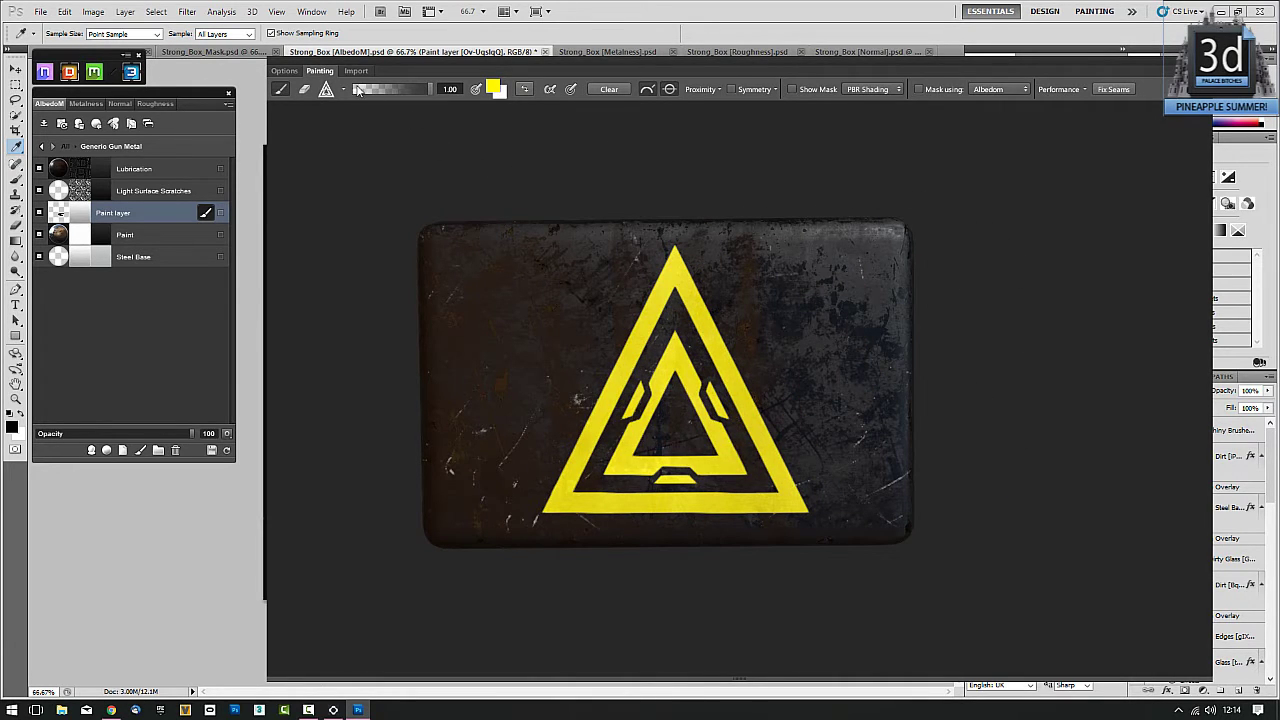
Step: Choose the plain radiation trefoil without a triangle frame from the Symbols brush category as the brush tip
click(344, 91)
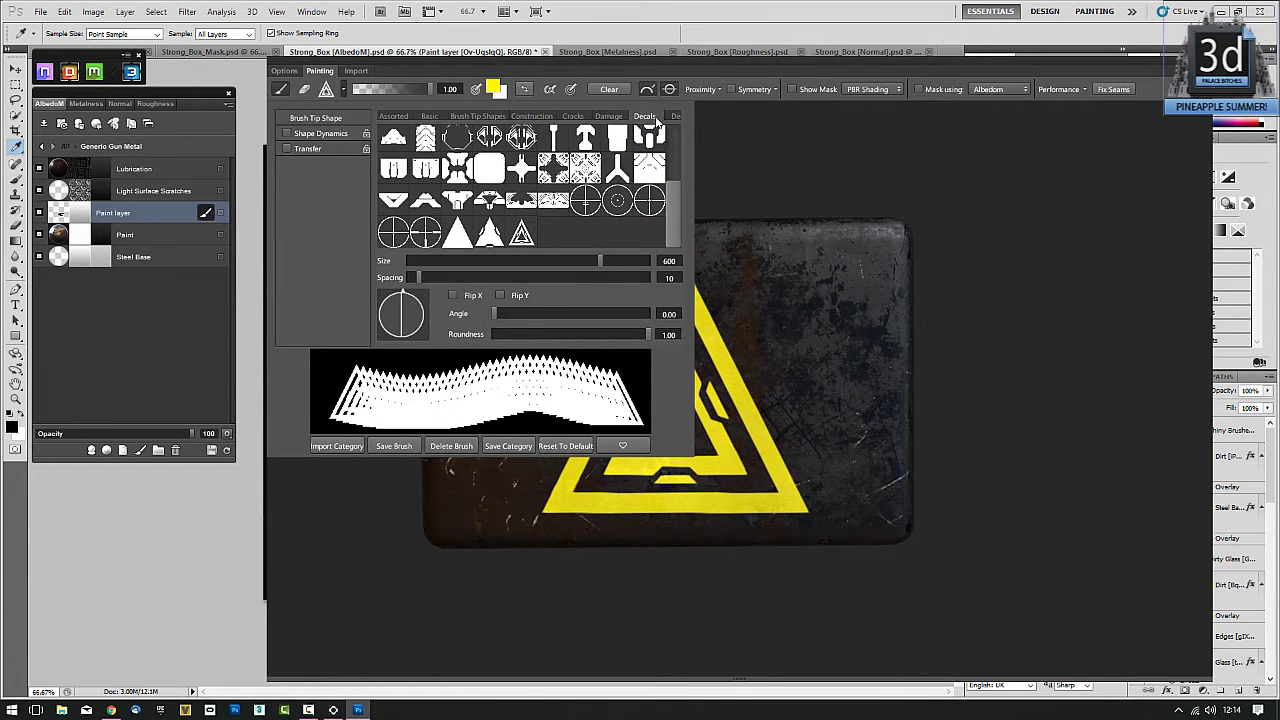
drag(646, 114, 543, 111)
scroll(544, 115, right, 3)
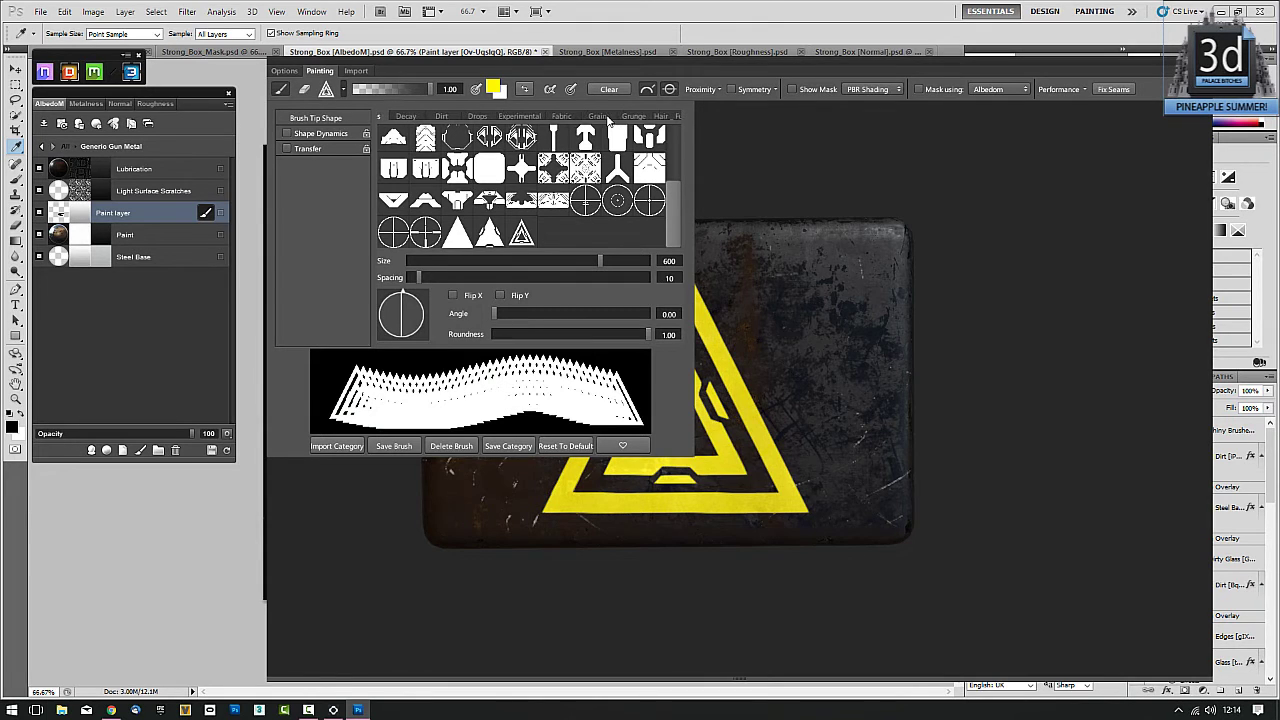
scroll(604, 119, right, 4)
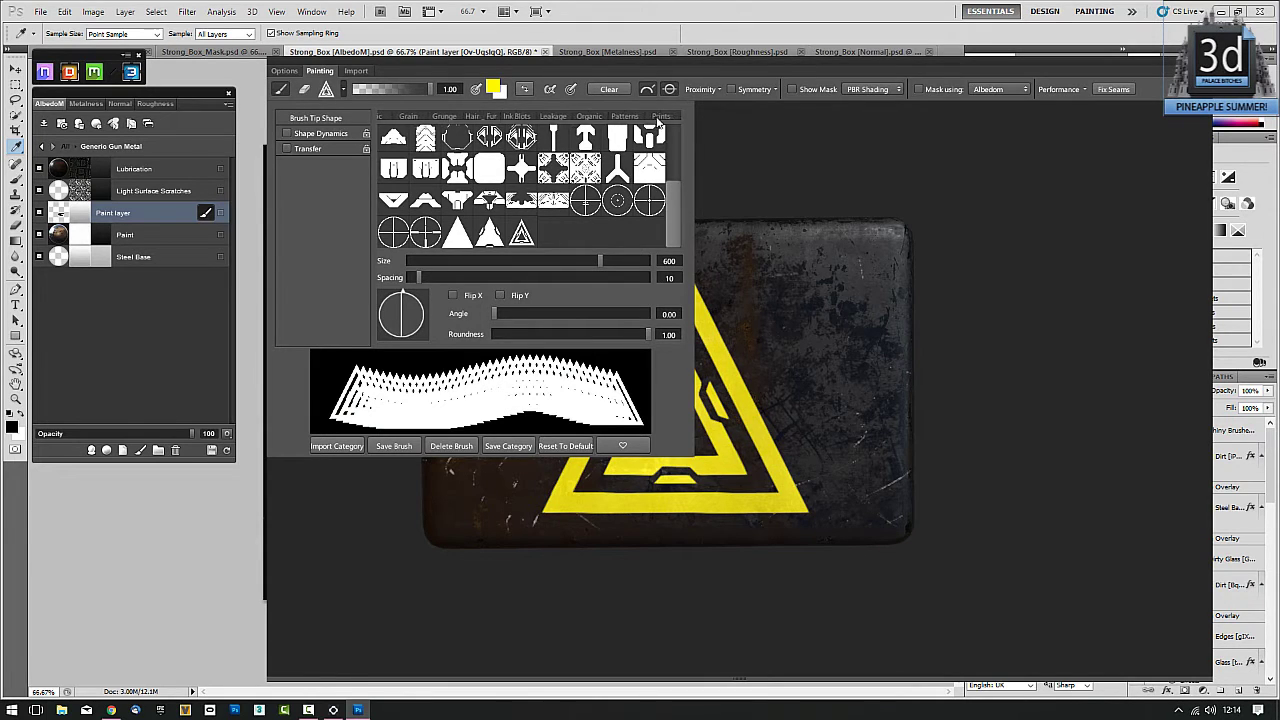
scroll(660, 119, right, 5)
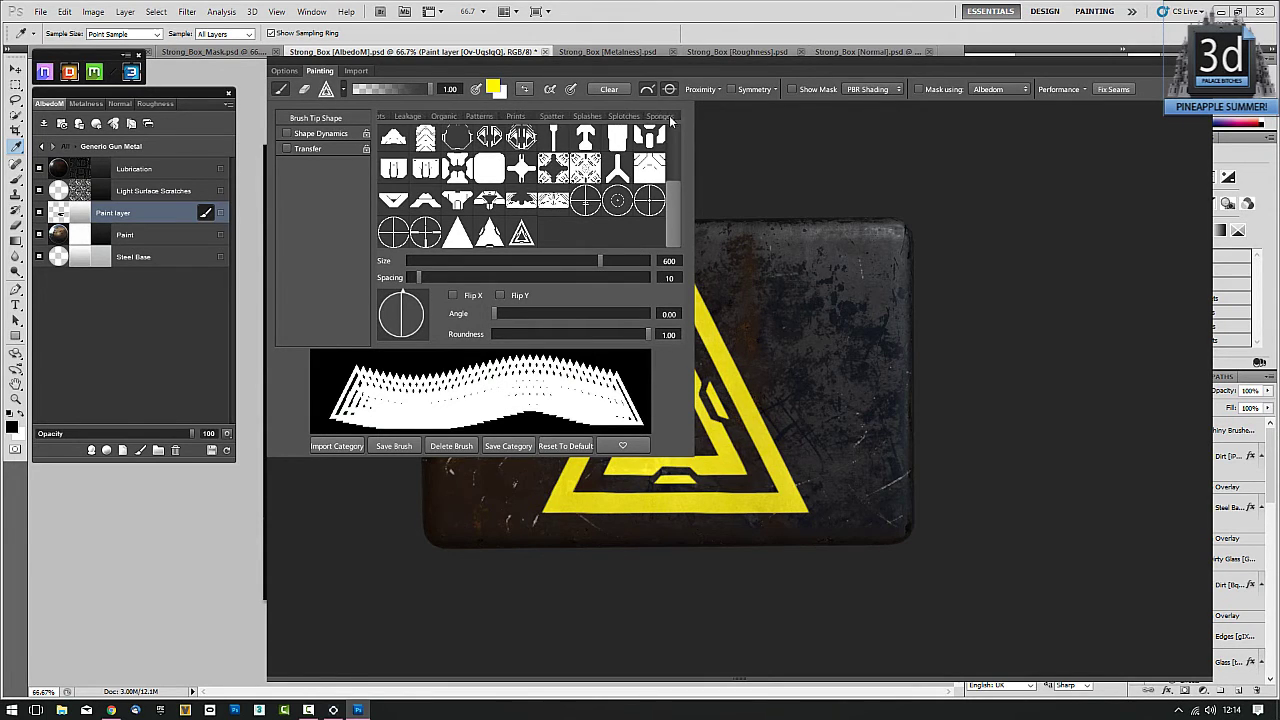
scroll(610, 117, right, 5)
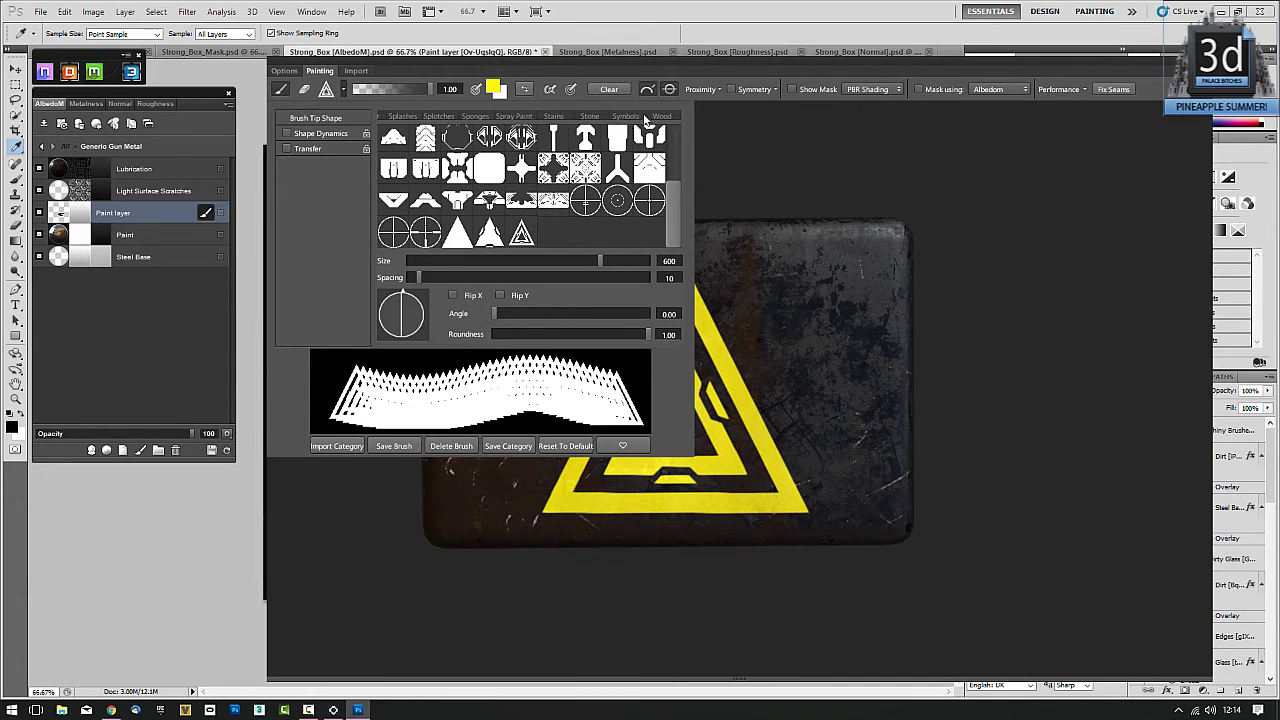
click(625, 116)
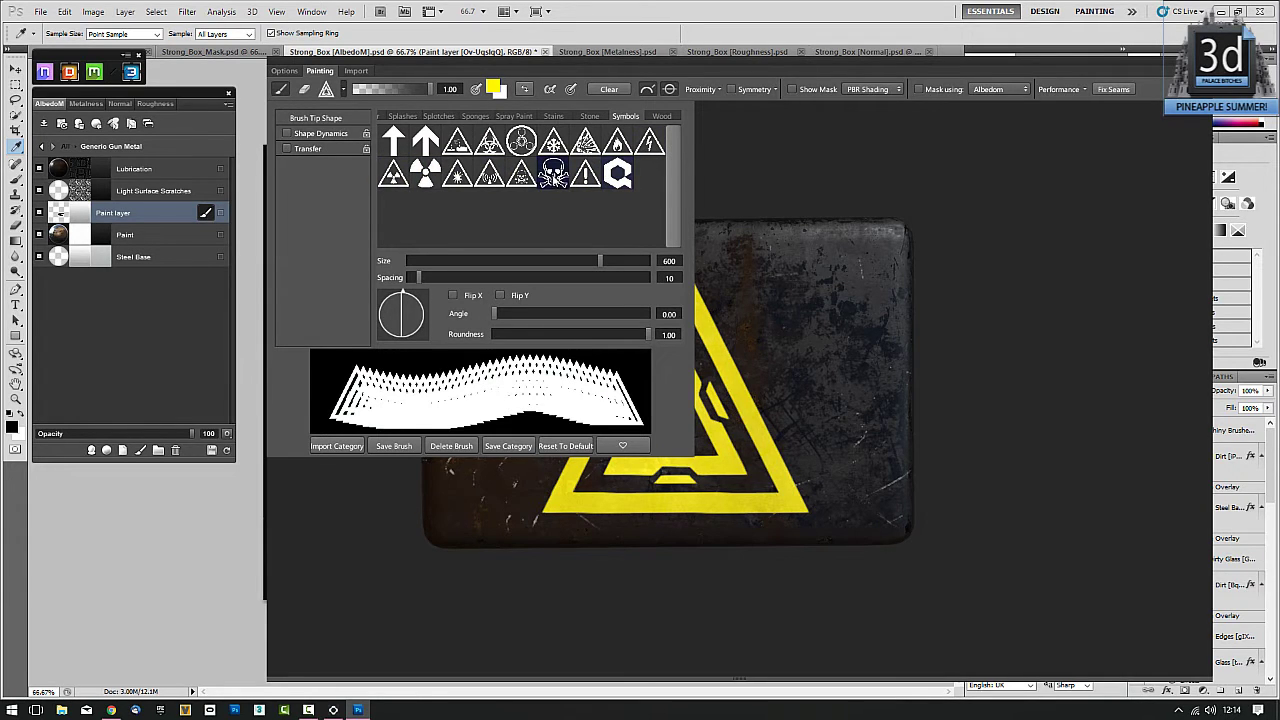
click(553, 176)
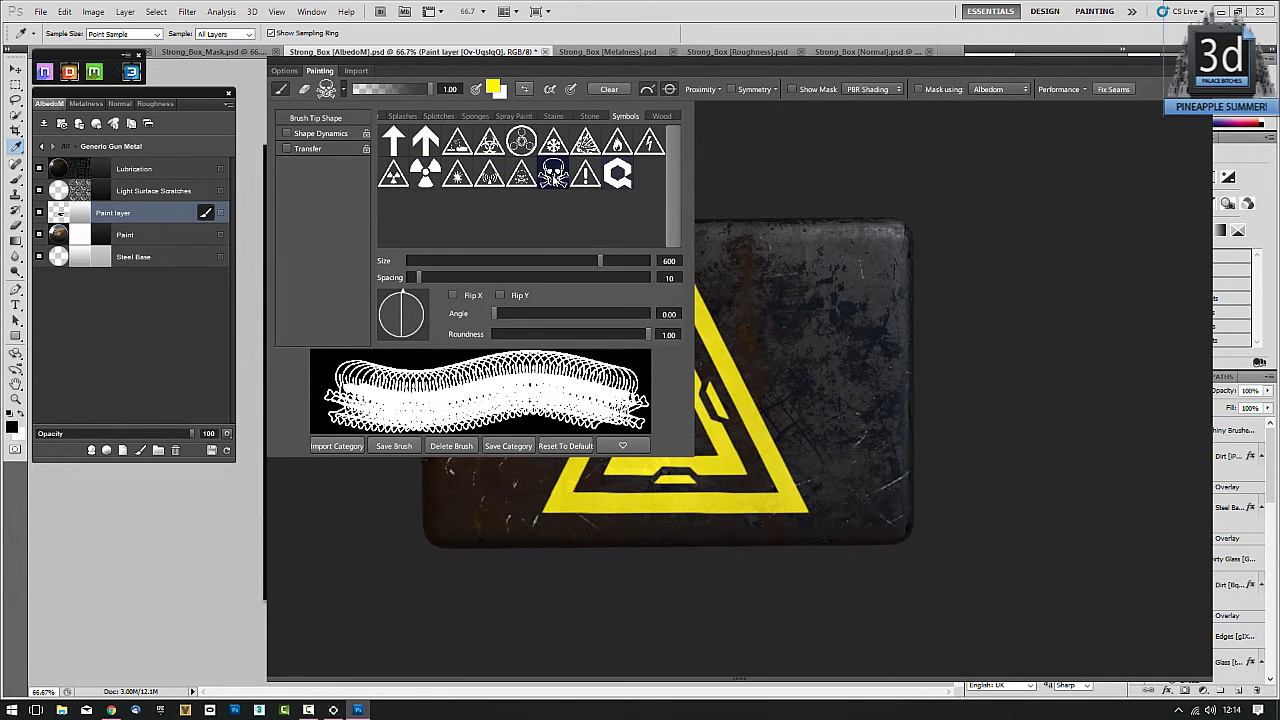
click(428, 176)
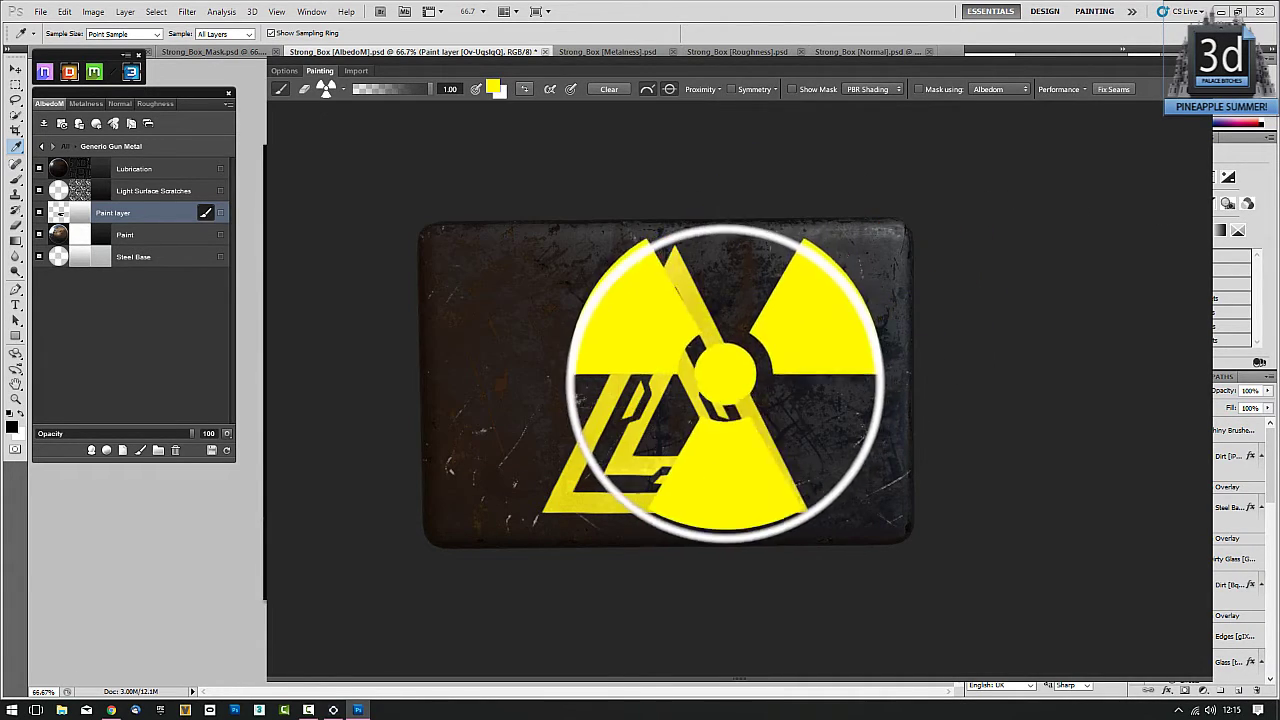
Step: Shrink the brush to fit and stamp a yellow radiation symbol inside the innermost triangle on the lid
key([)
key([)
key([)
key([)
key([)
key([)
key([)
key([)
key([)
key([)
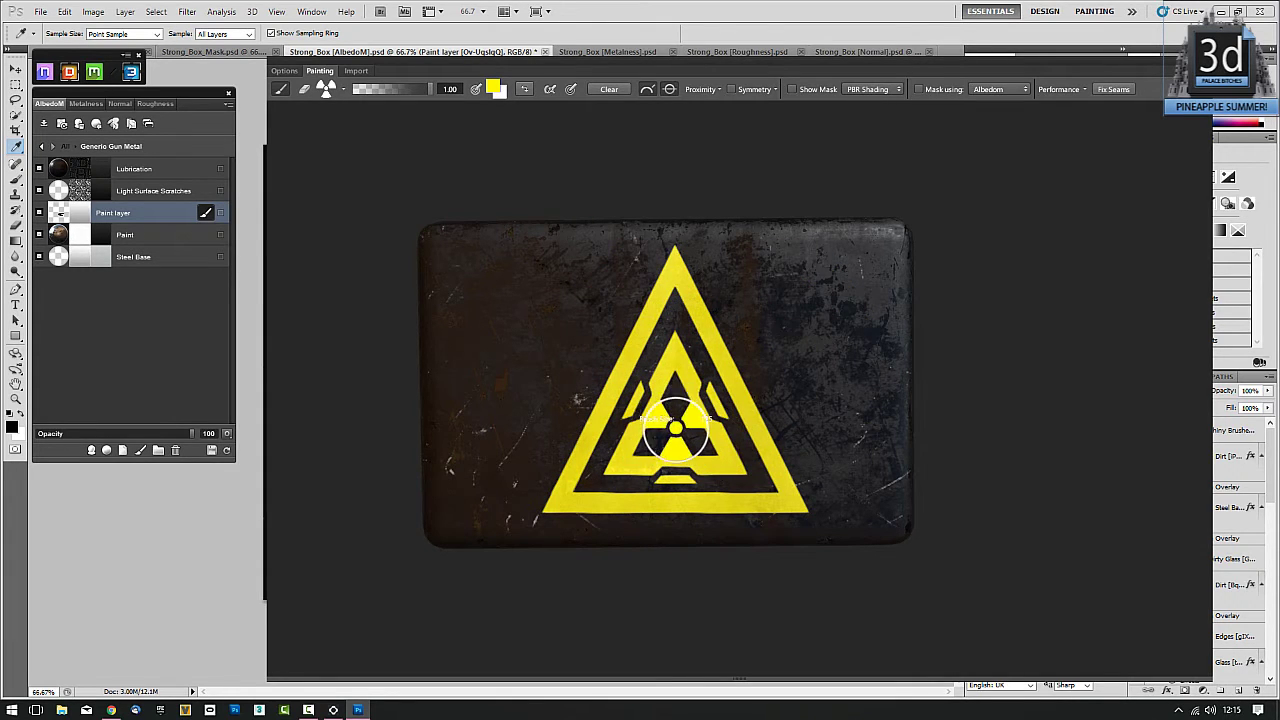
key(bracketleft)
key(bracketleft)
key(bracketleft)
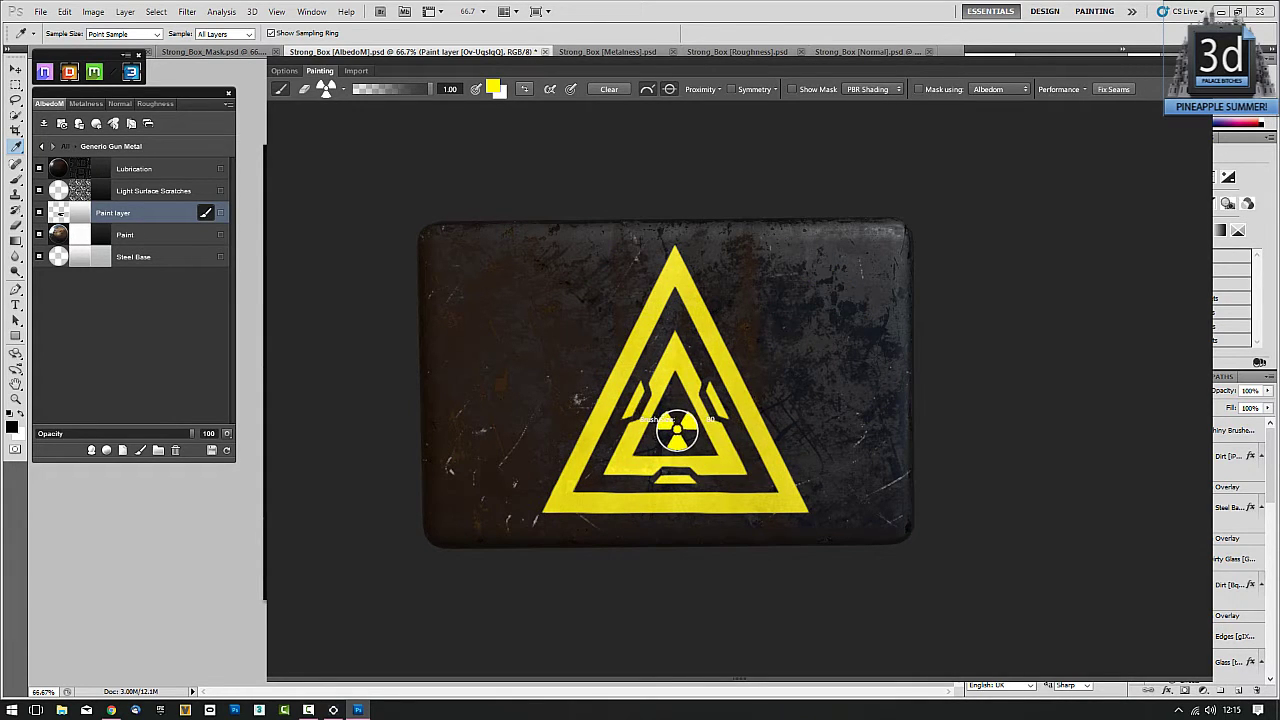
click(677, 430)
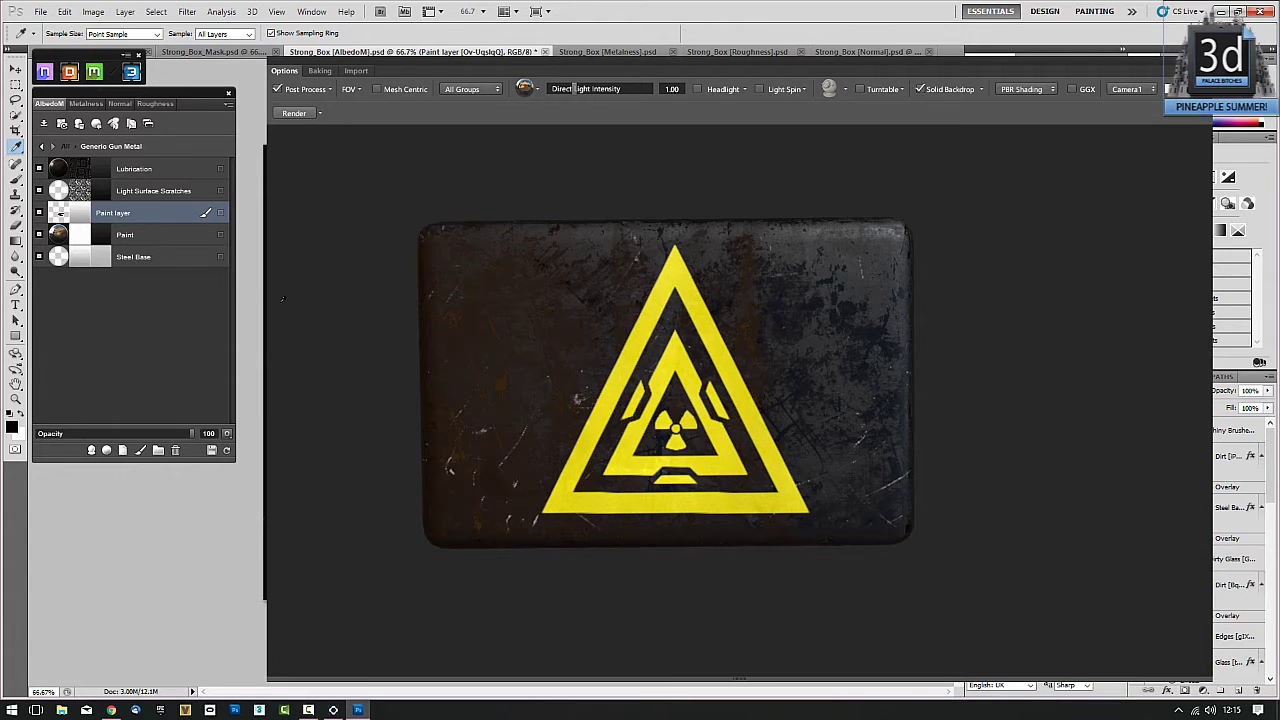
drag(363, 560, 426, 442)
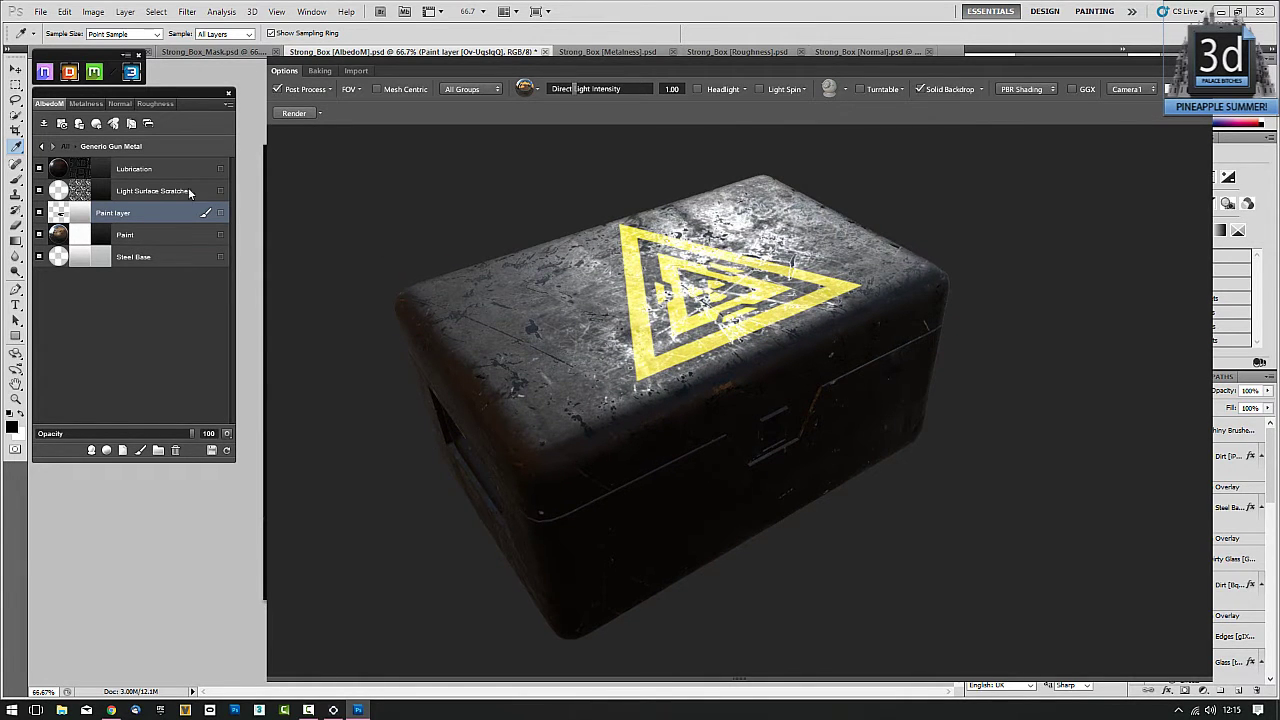
drag(382, 298, 276, 355)
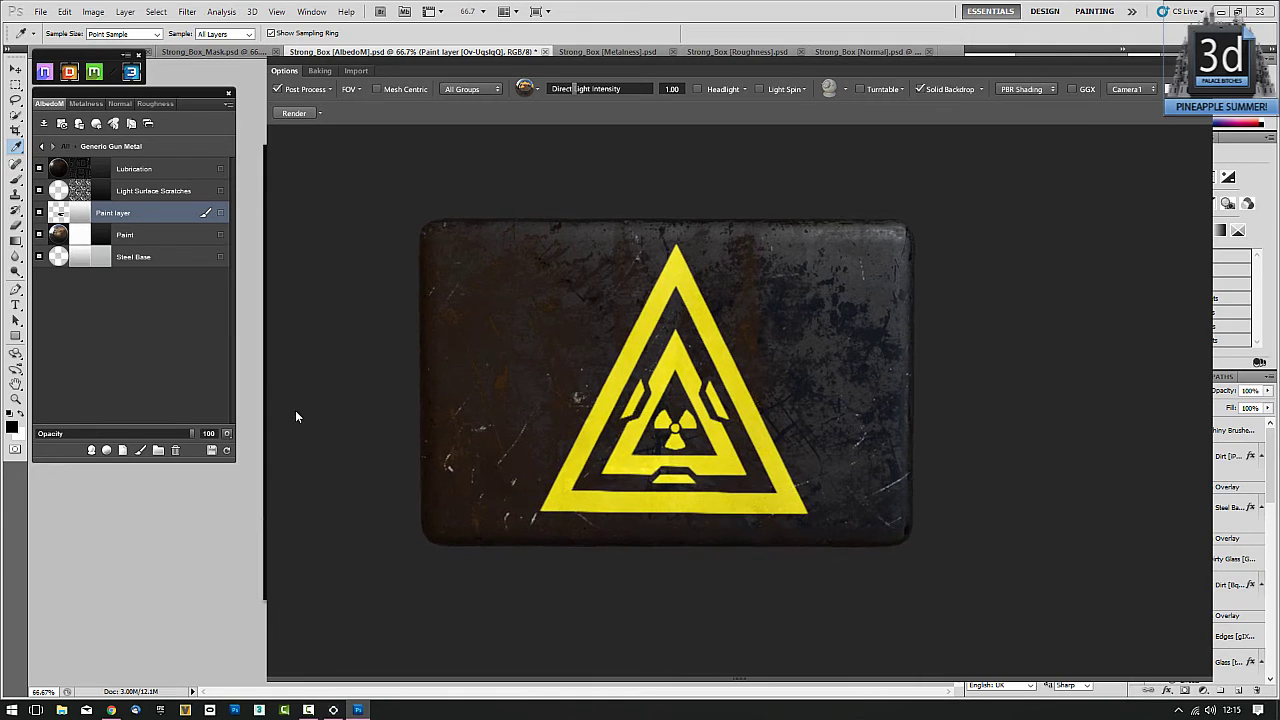
right_click(124, 217)
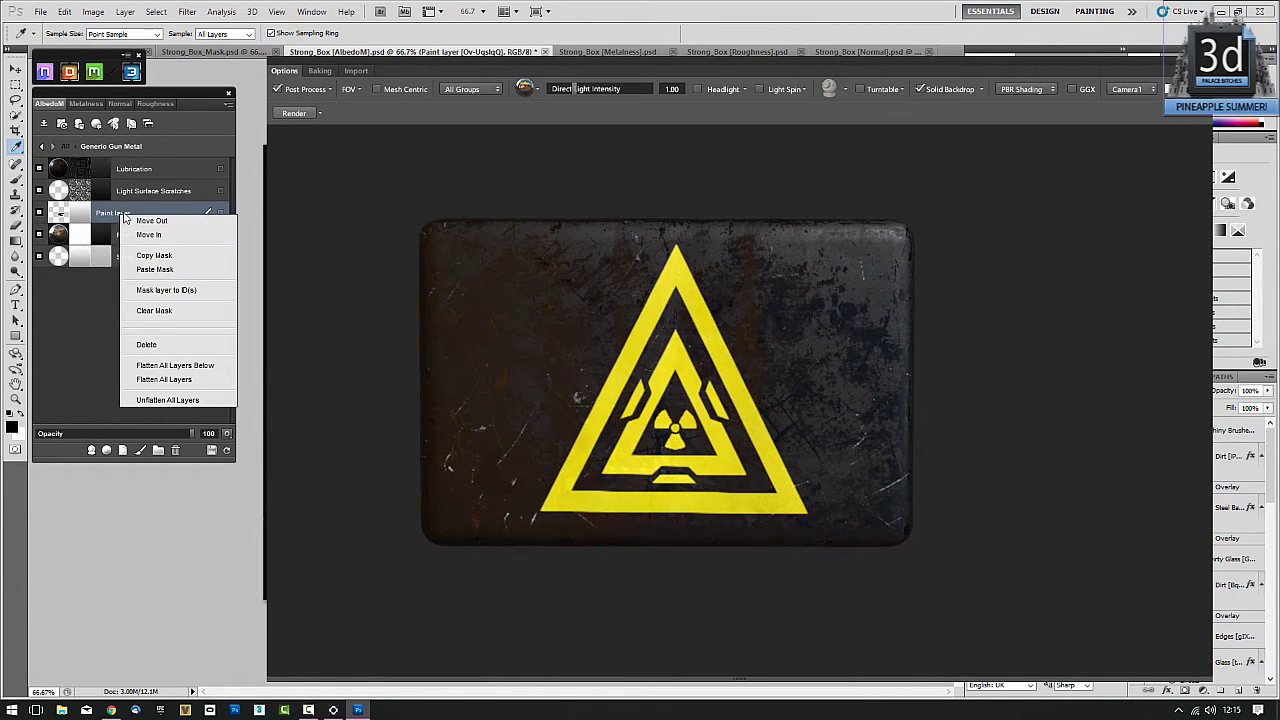
click(208, 212)
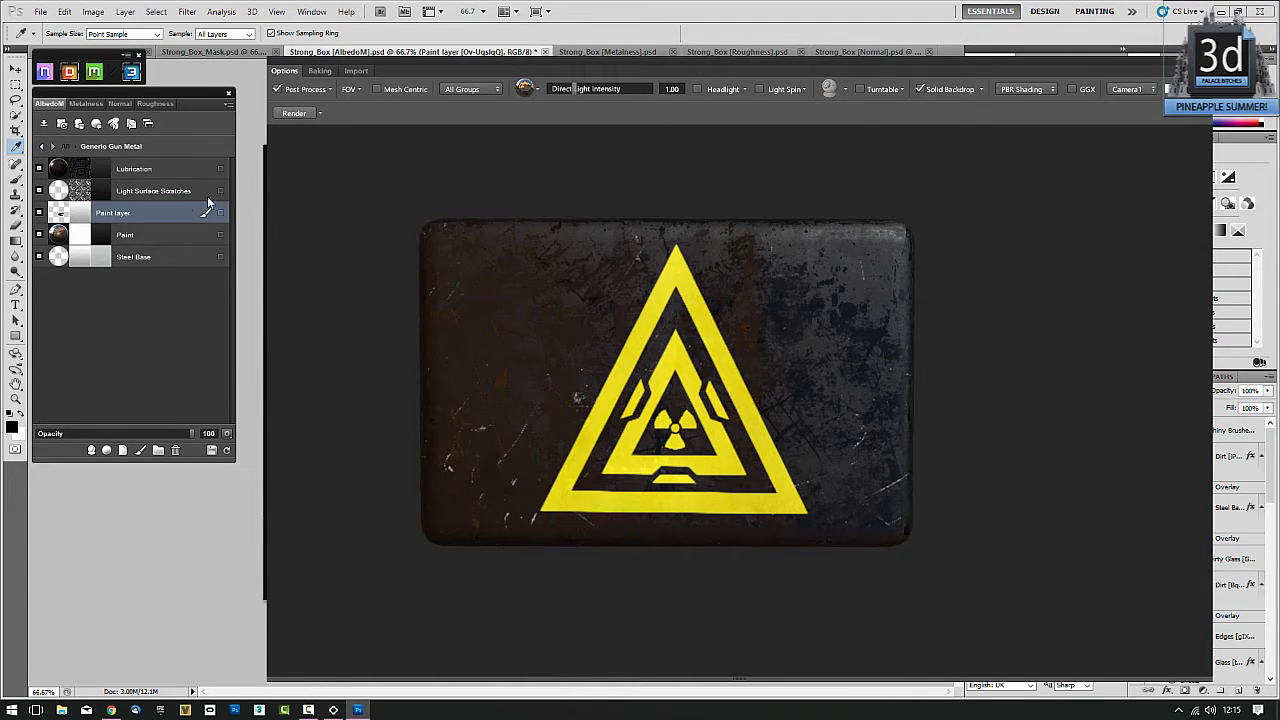
Step: Re-enter color paint mode on the paint layer and try erasing part of the triangle's left edge at 0.56 opacity
click(206, 214)
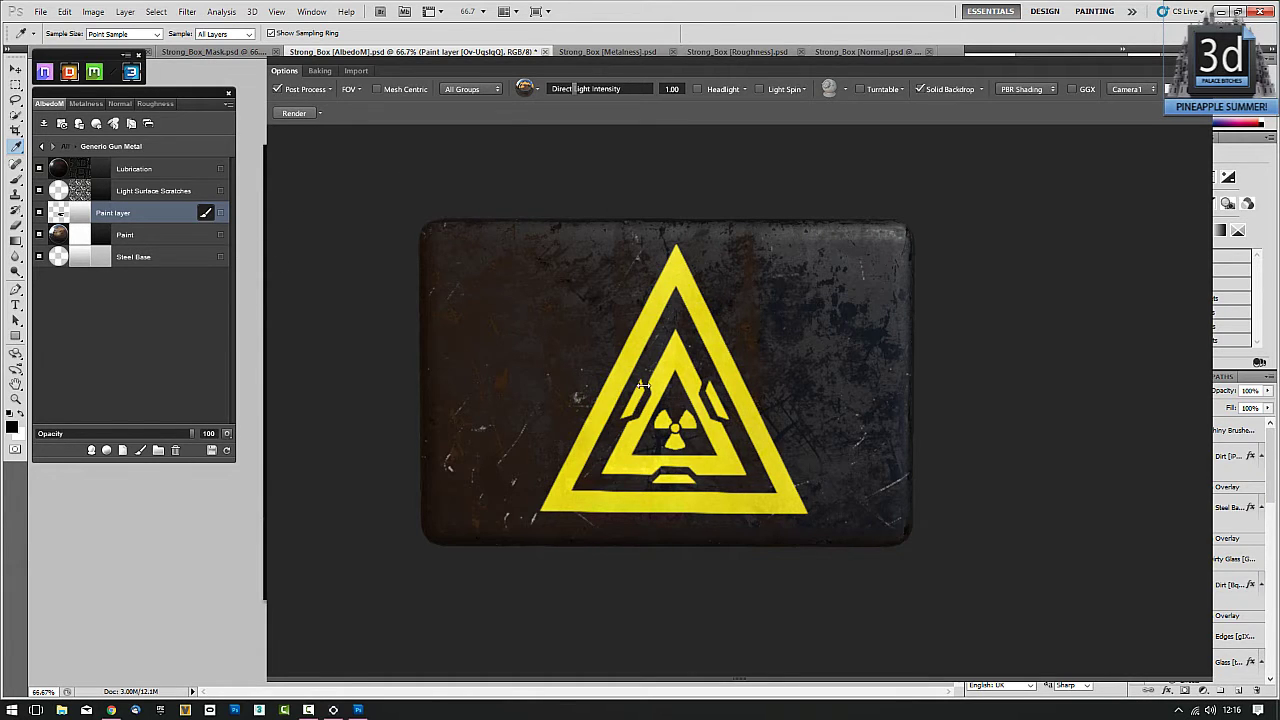
key(p)
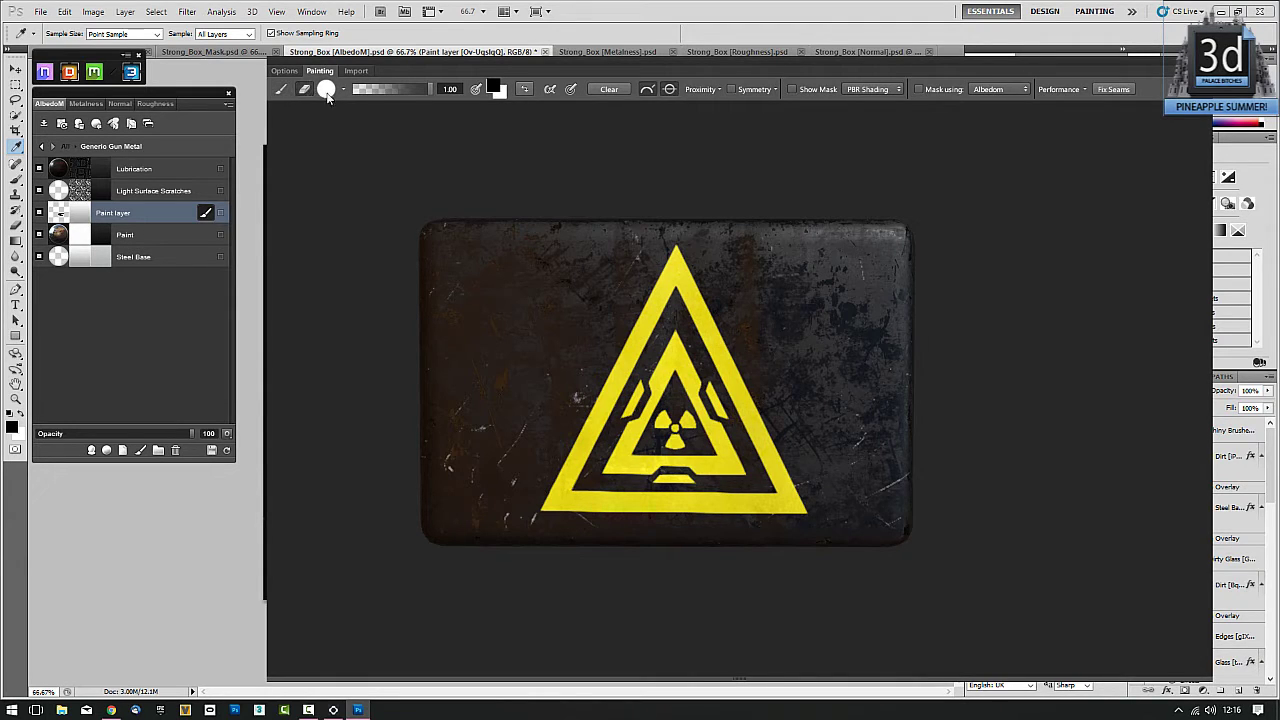
click(632, 319)
key(ctrl+z)
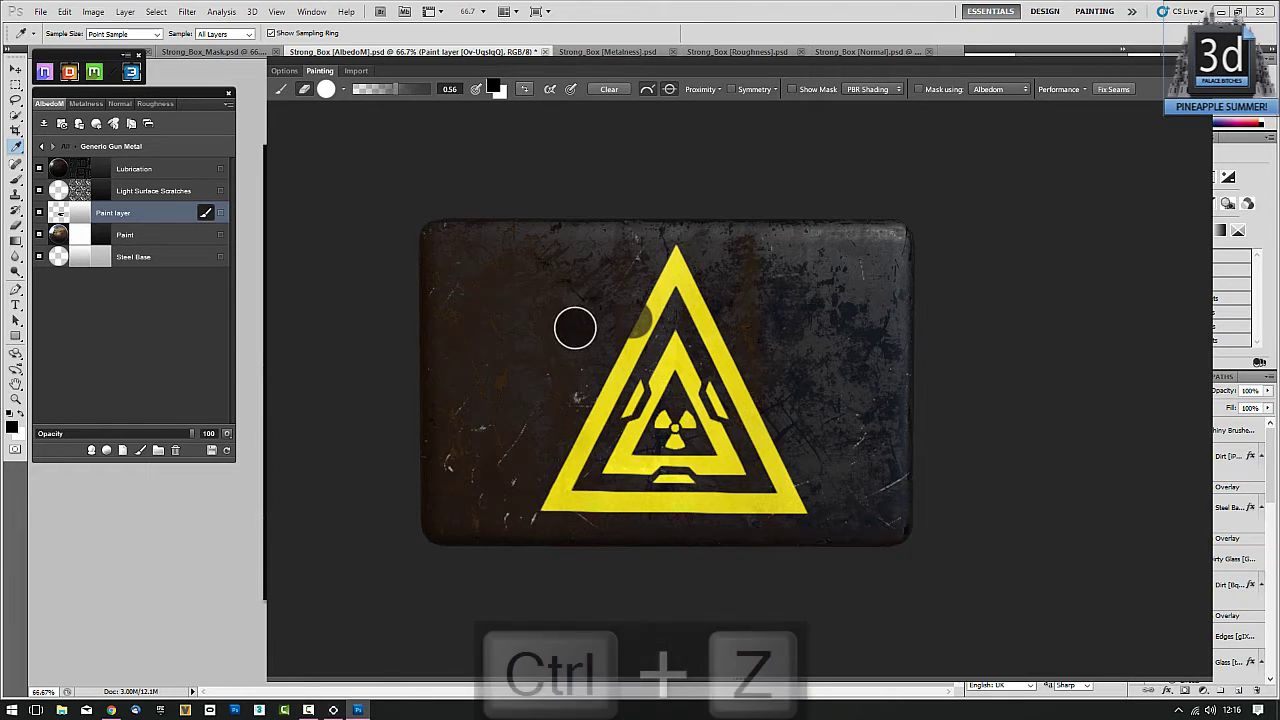
Step: Choose the fifth speckled brush tip in the Grunge category as the eraser tip, with the brush size reduced to 61
click(343, 90)
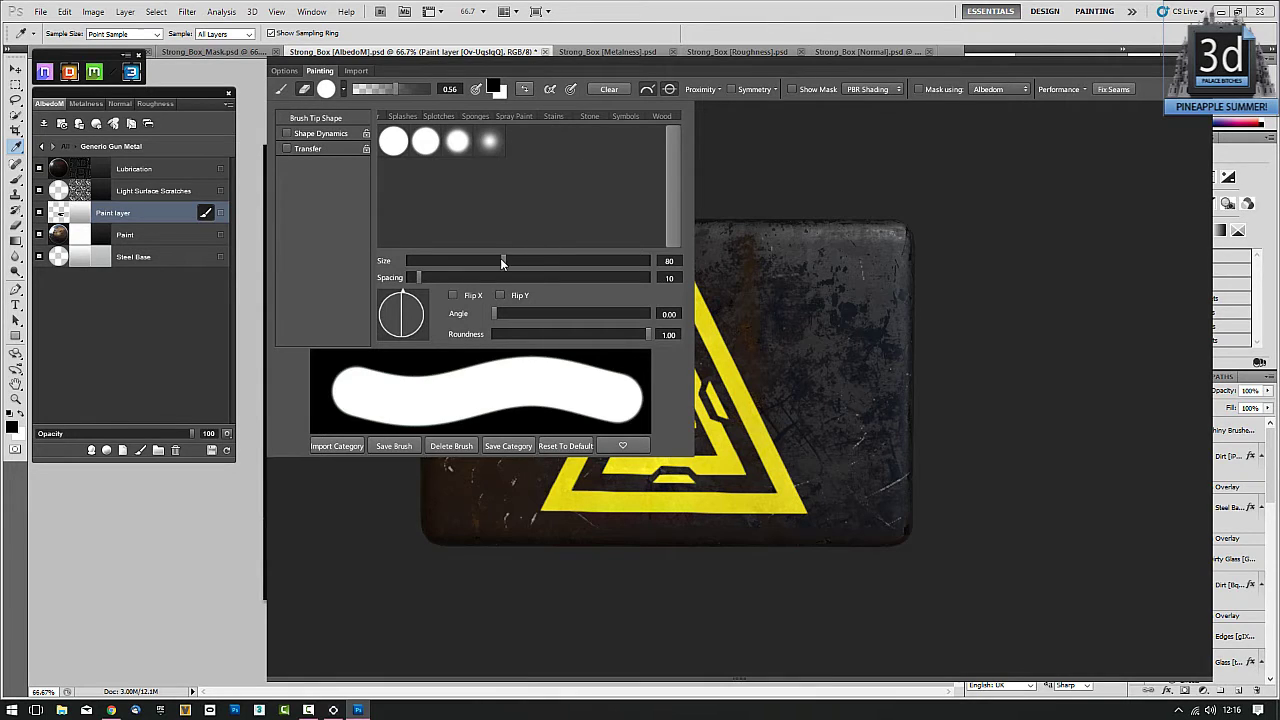
drag(502, 260, 480, 260)
scroll(463, 116, up, 6)
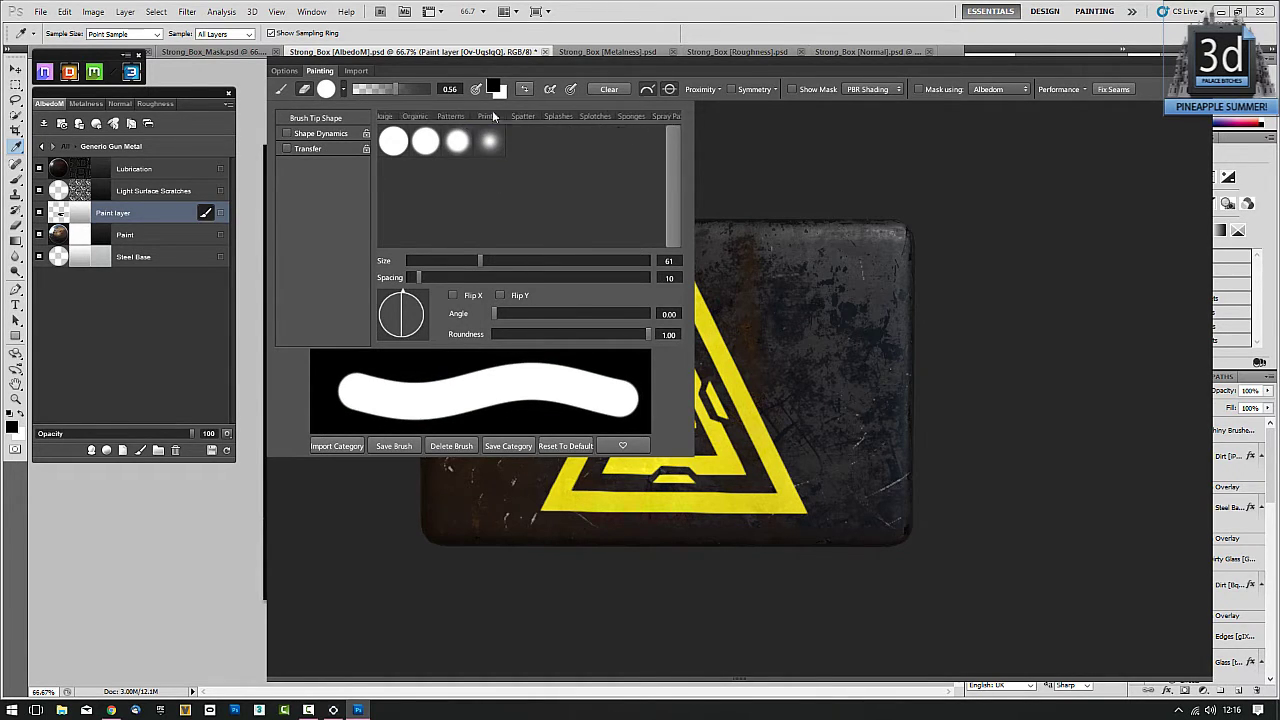
scroll(435, 116, up, 5)
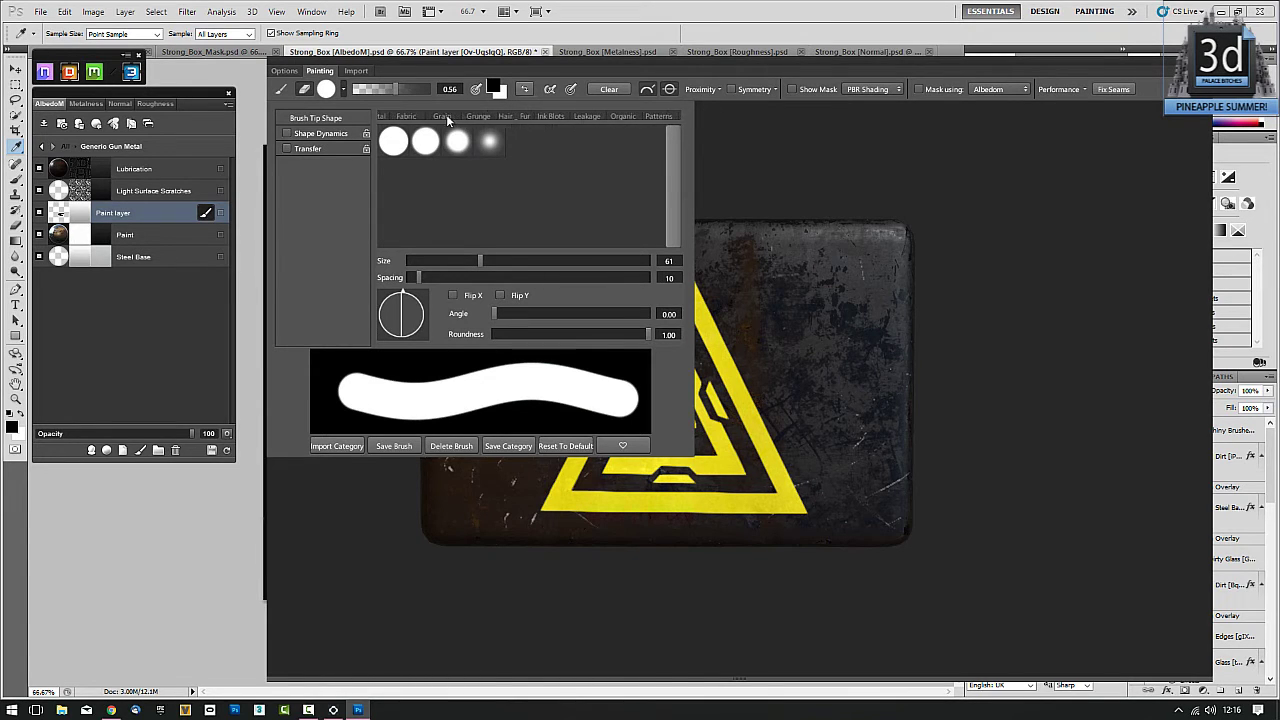
scroll(470, 116, up, 1)
click(511, 116)
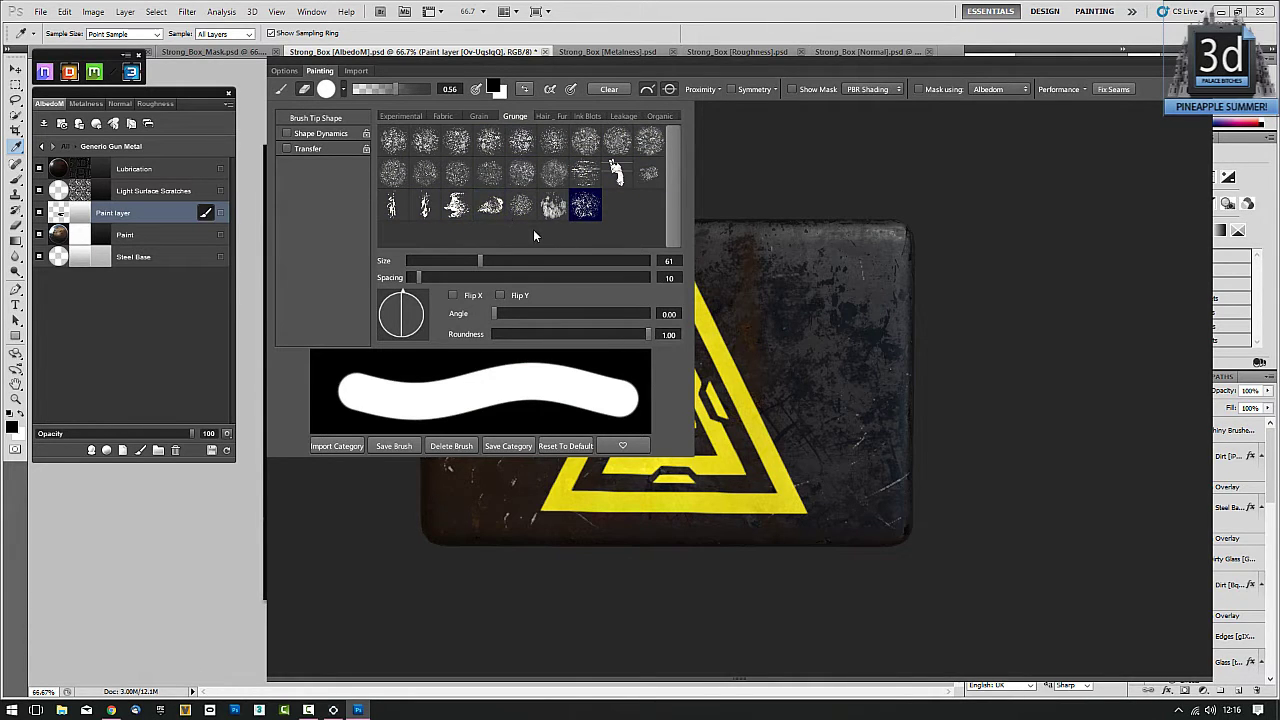
click(521, 141)
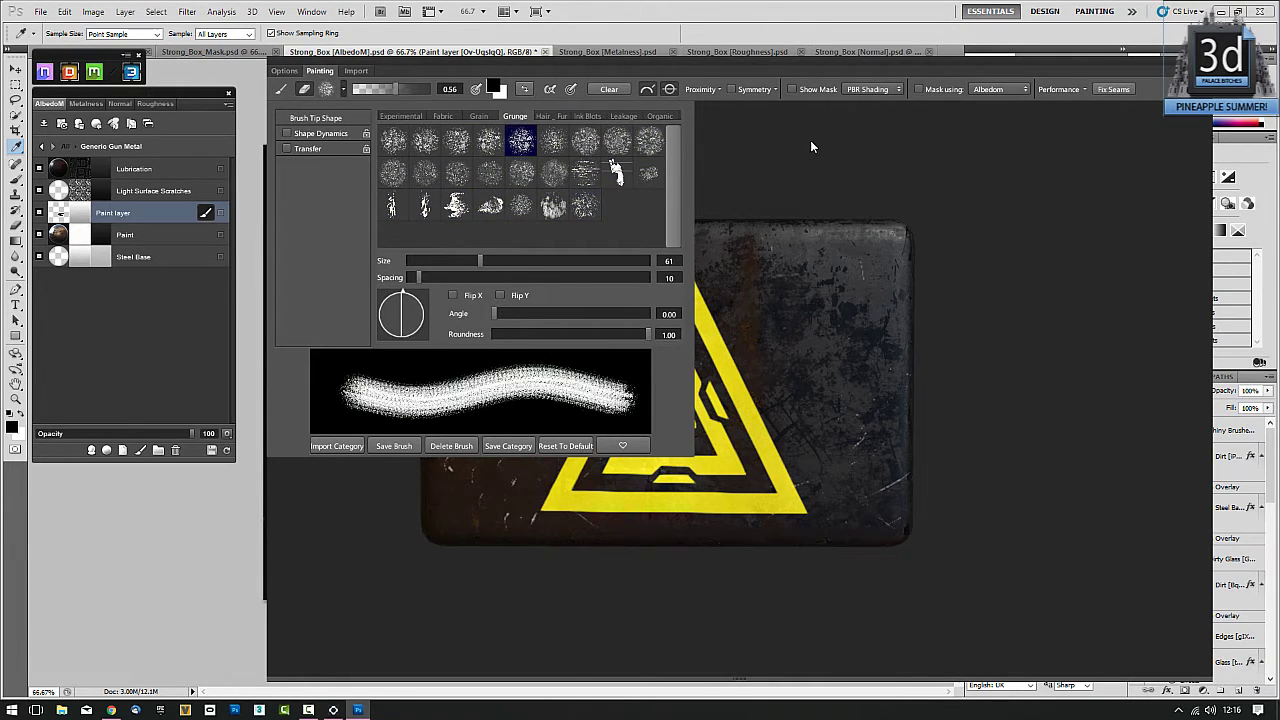
click(318, 72)
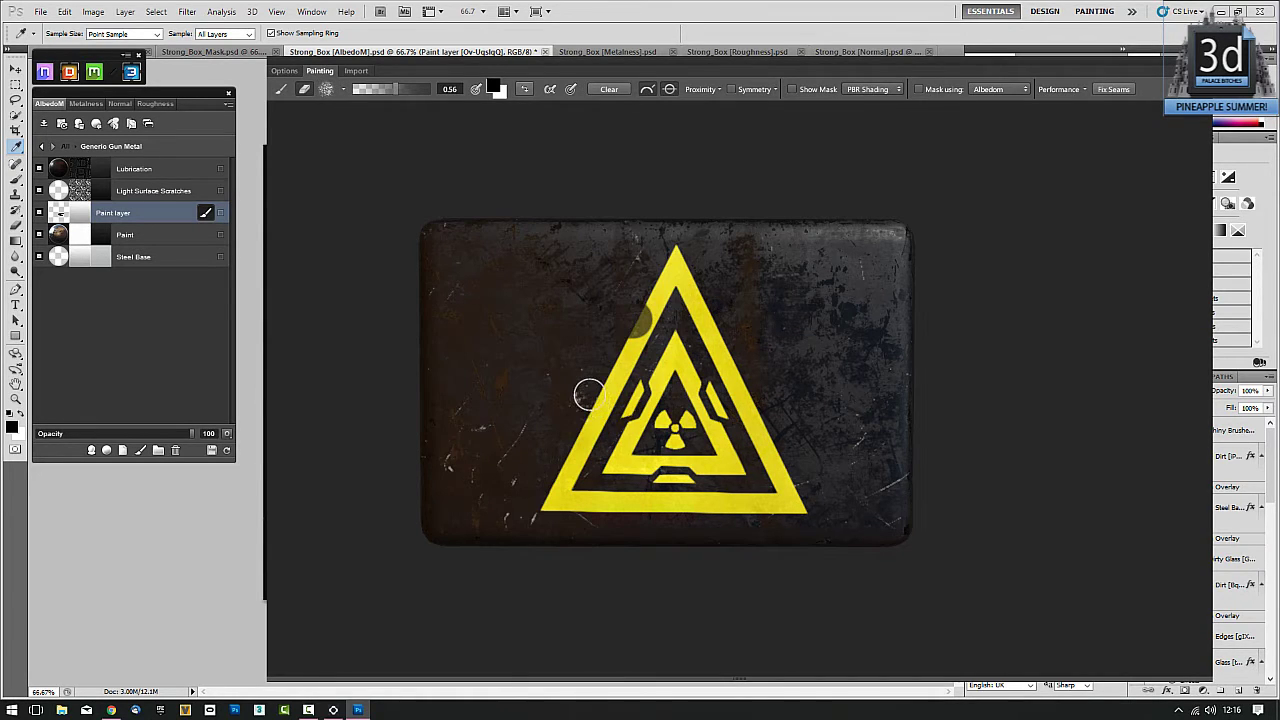
Step: Raise the eraser opacity to 1.00 and enlarge the brush to size 250
key(ctrl+KP_Add)
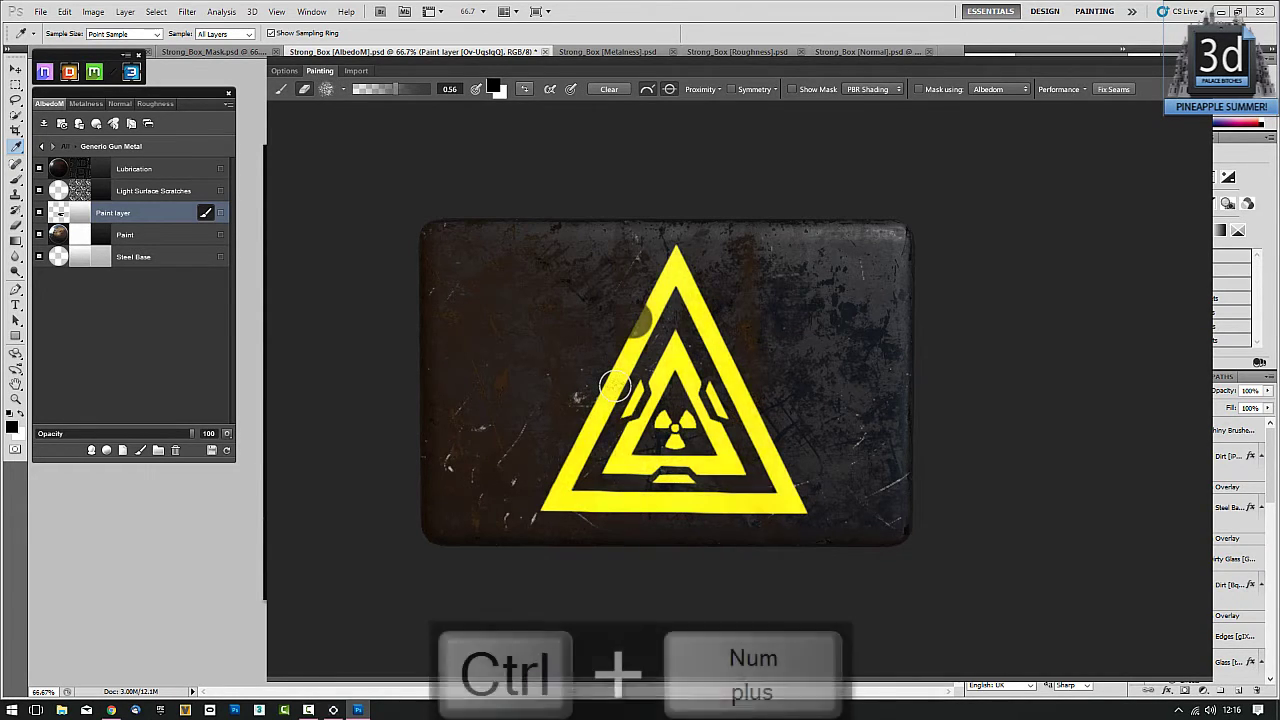
key(ctrl+KP_Subtract)
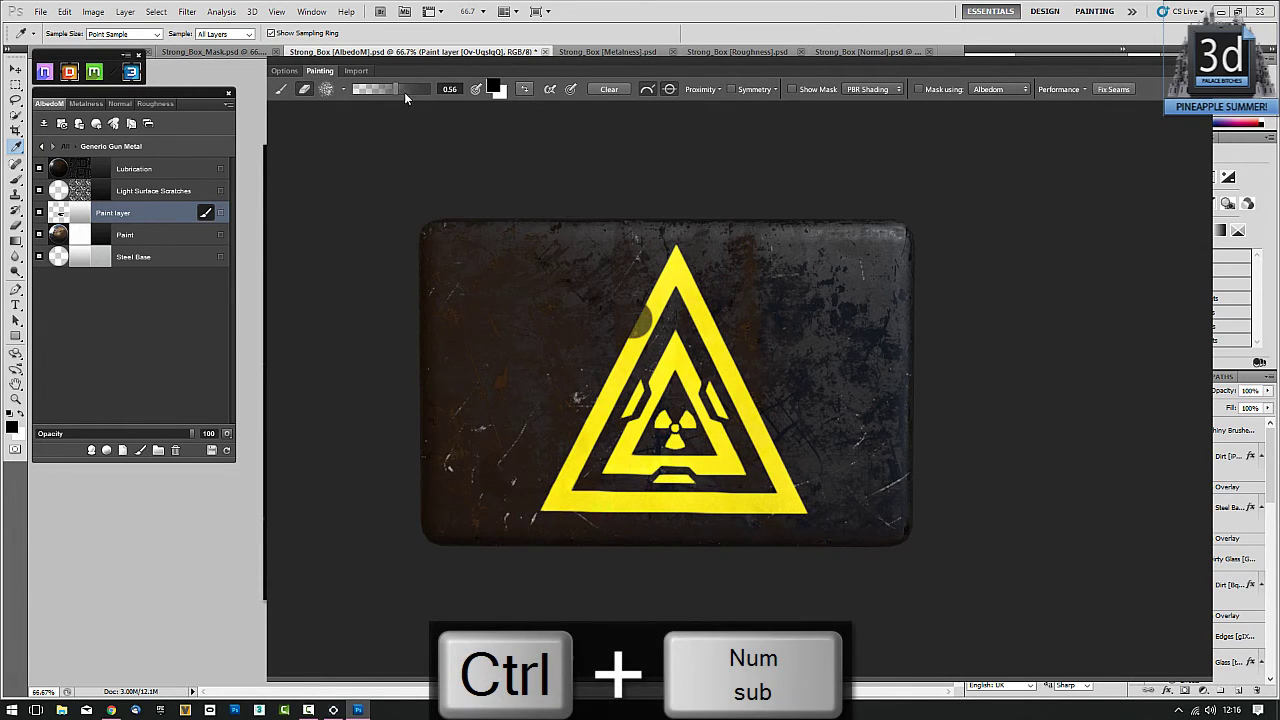
drag(404, 92, 434, 90)
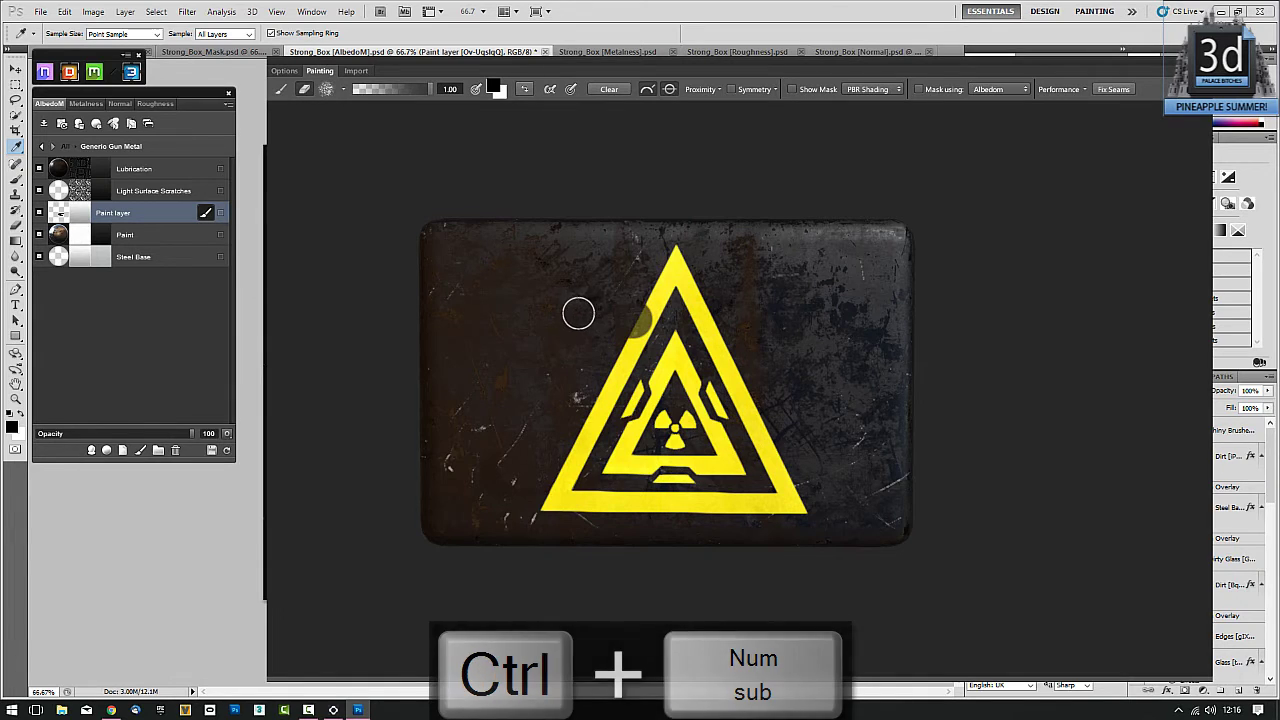
scroll(577, 312, up, 8)
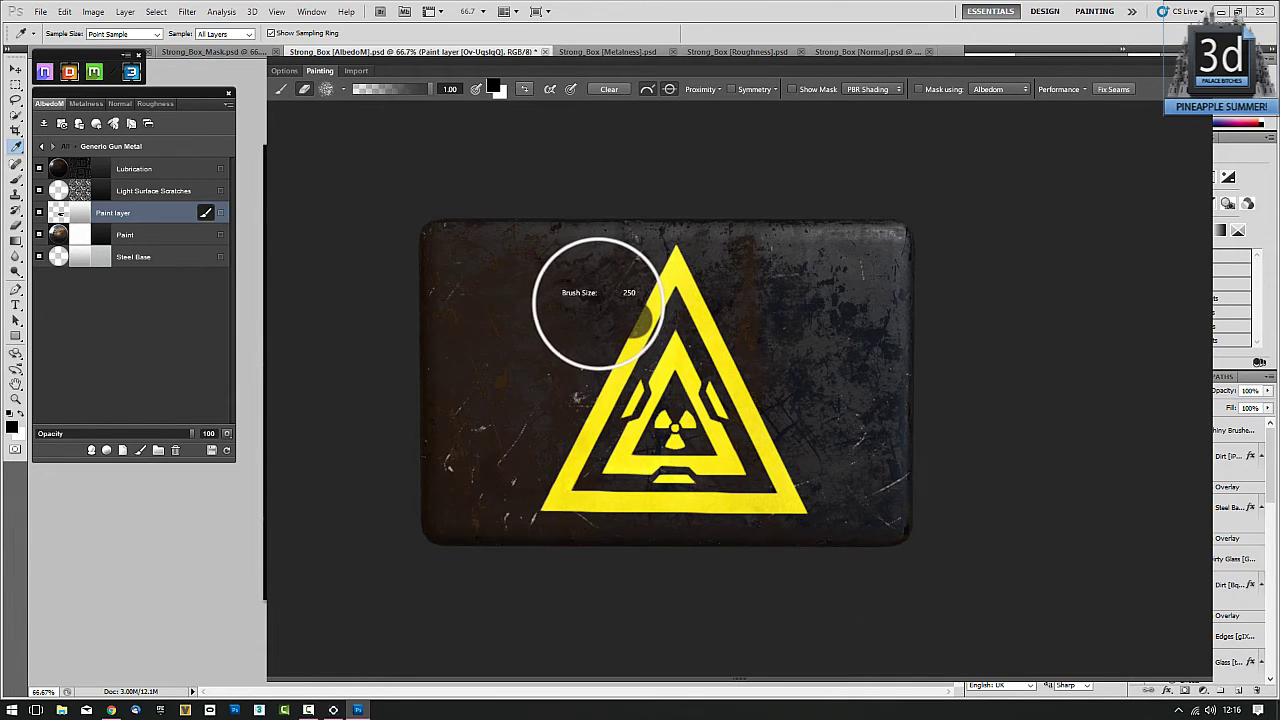
Step: Erase grunge speckles across the whole triangle and radiation decal, working over the faded round patch on its left edge
mouse_move(586, 294)
mouse_down()
mouse_move(609, 346)
mouse_move(597, 362)
mouse_up()
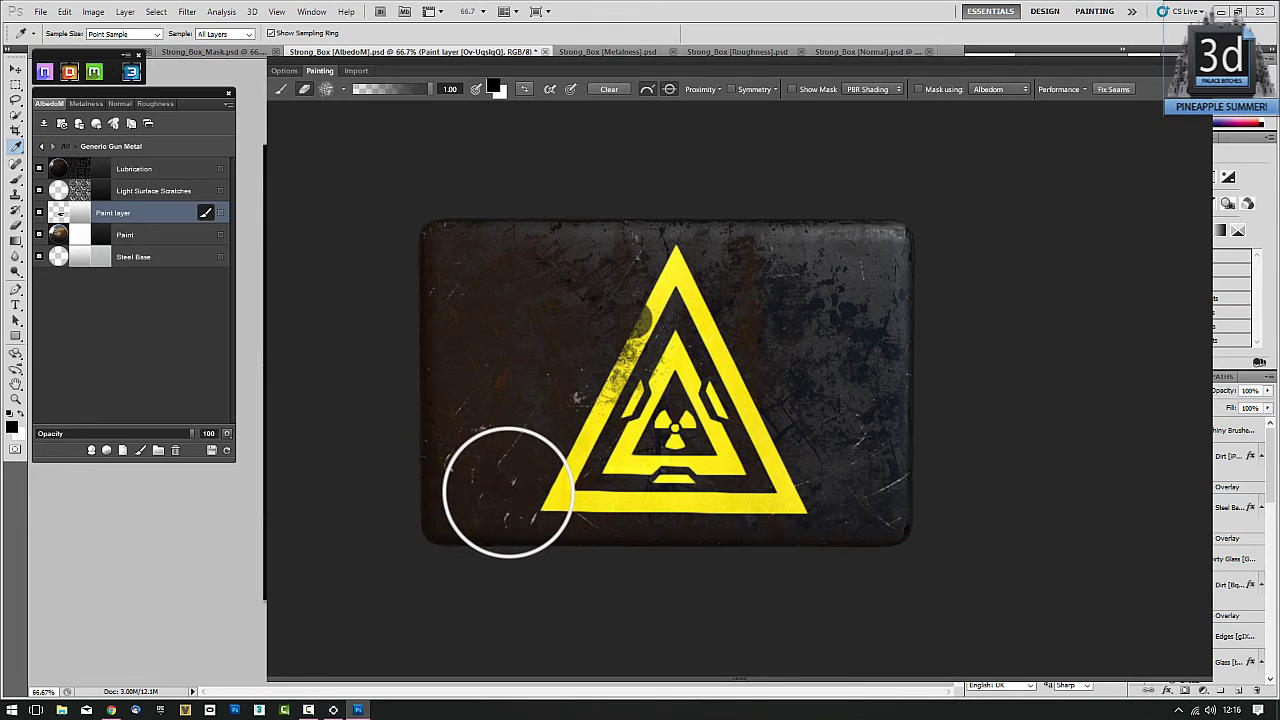
drag(520, 497, 556, 438)
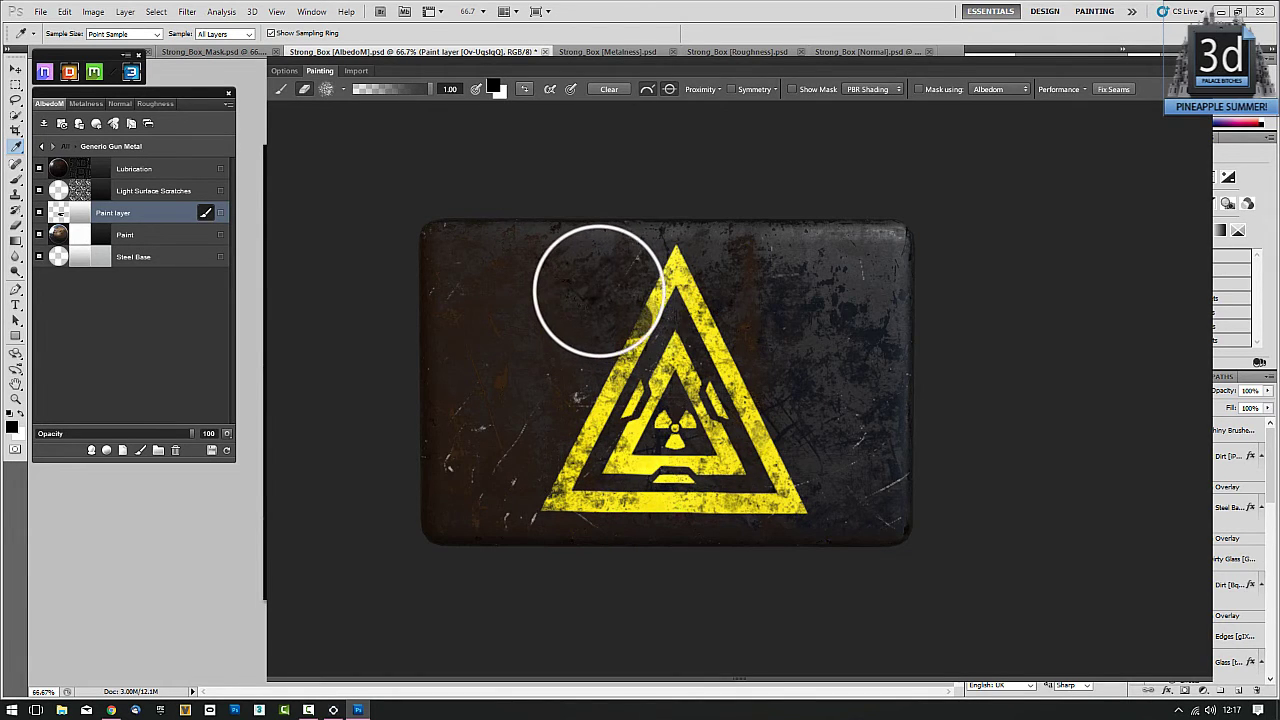
drag(599, 291, 616, 314)
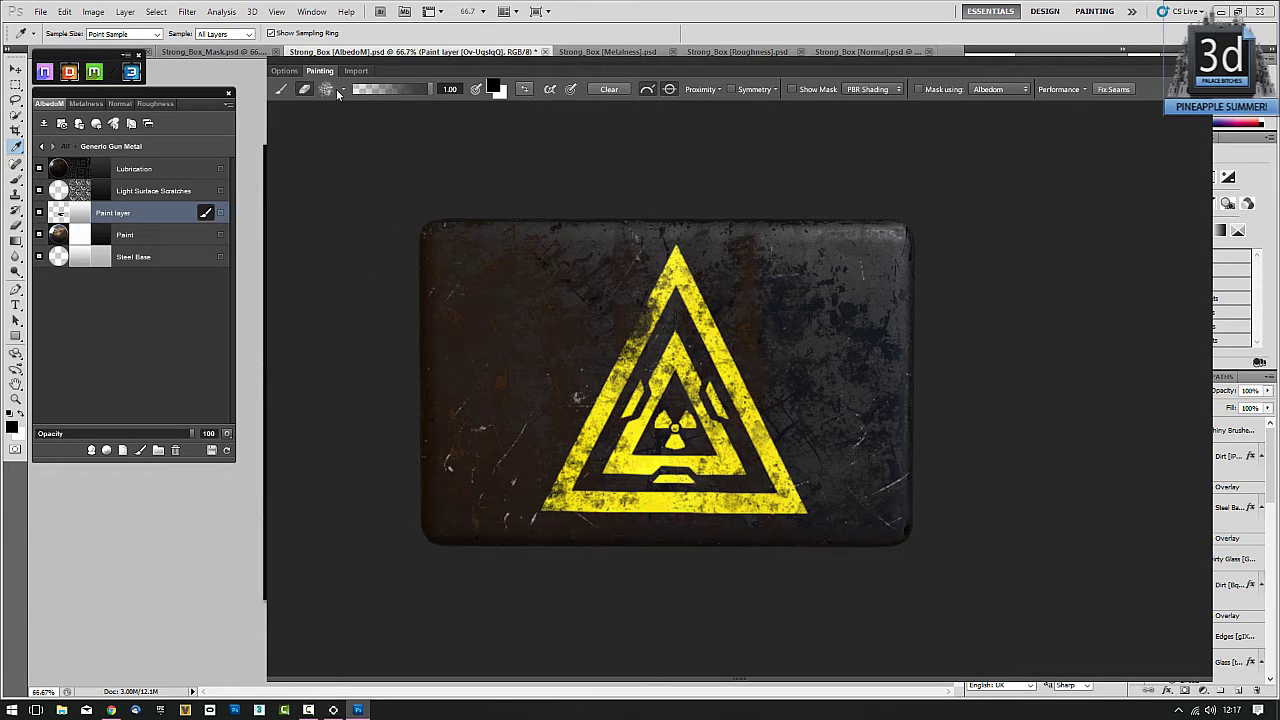
Step: Reduce the brush size to 104 and browse the Experimental, Dirt, Damage, Cracks, Favorites, Assorted and Basic categories for another wear tip
click(342, 90)
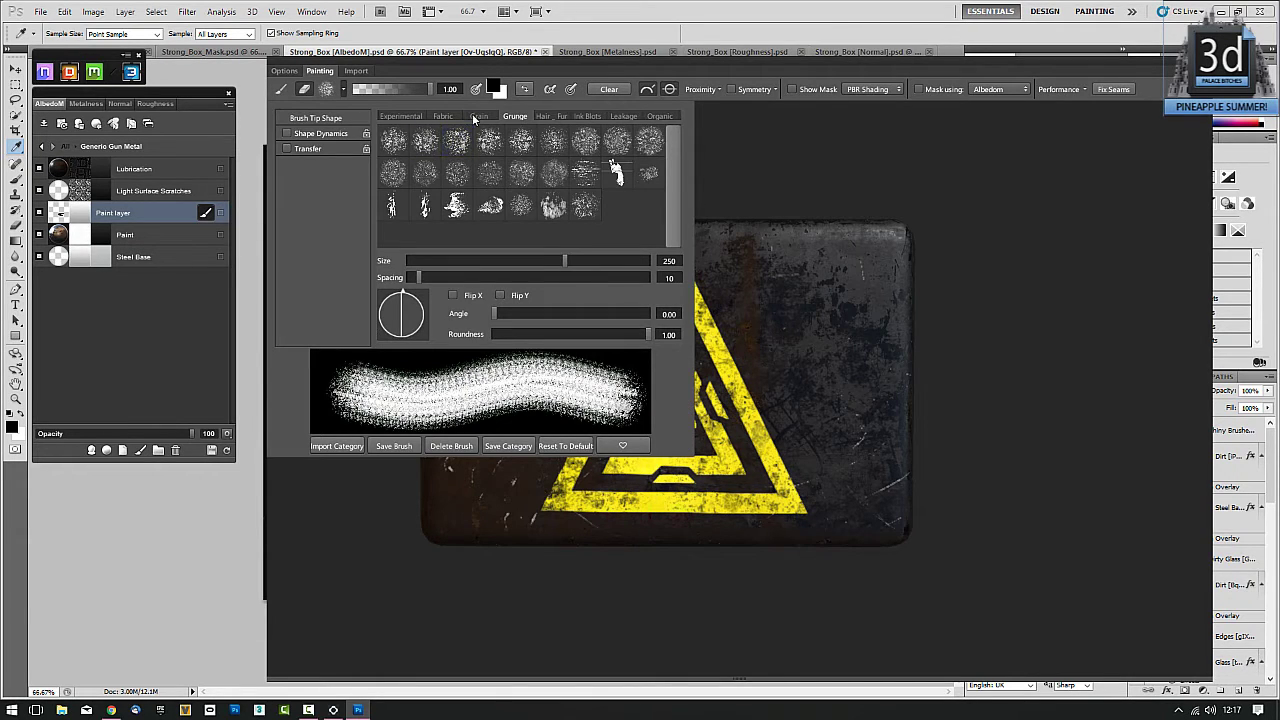
drag(564, 260, 549, 260)
click(410, 116)
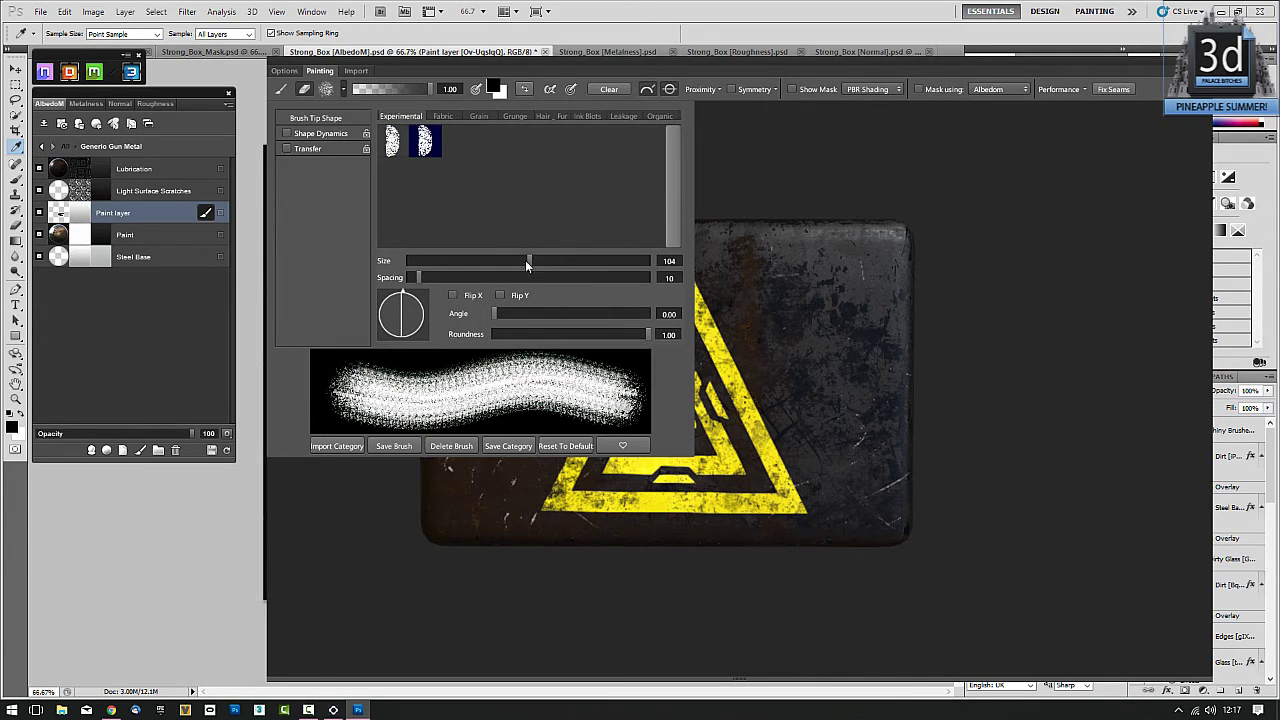
drag(391, 113, 576, 136)
click(530, 113)
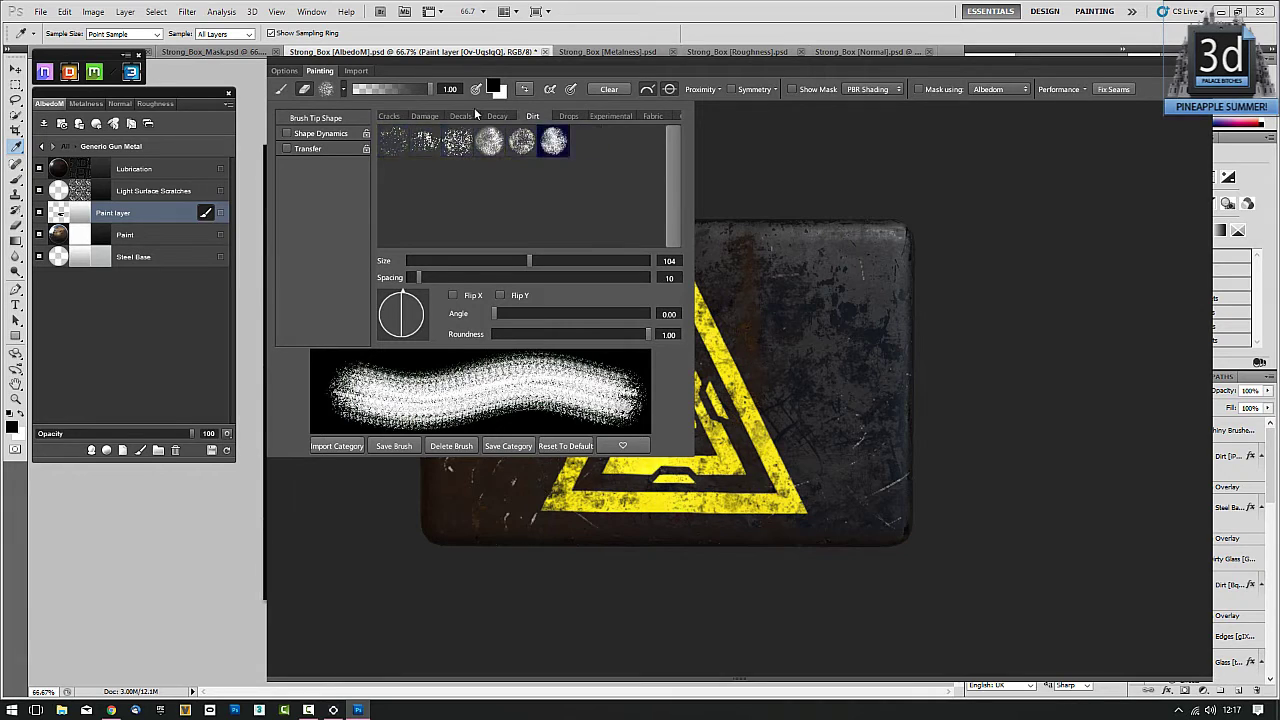
click(434, 116)
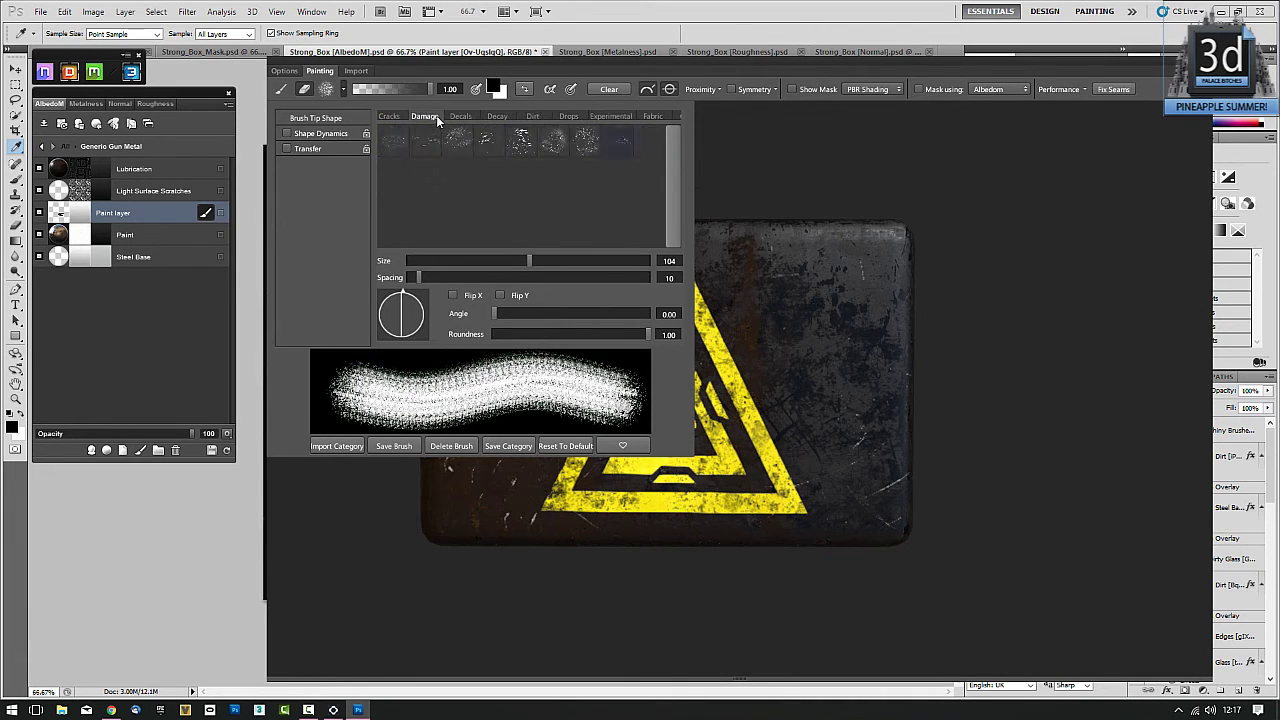
click(392, 117)
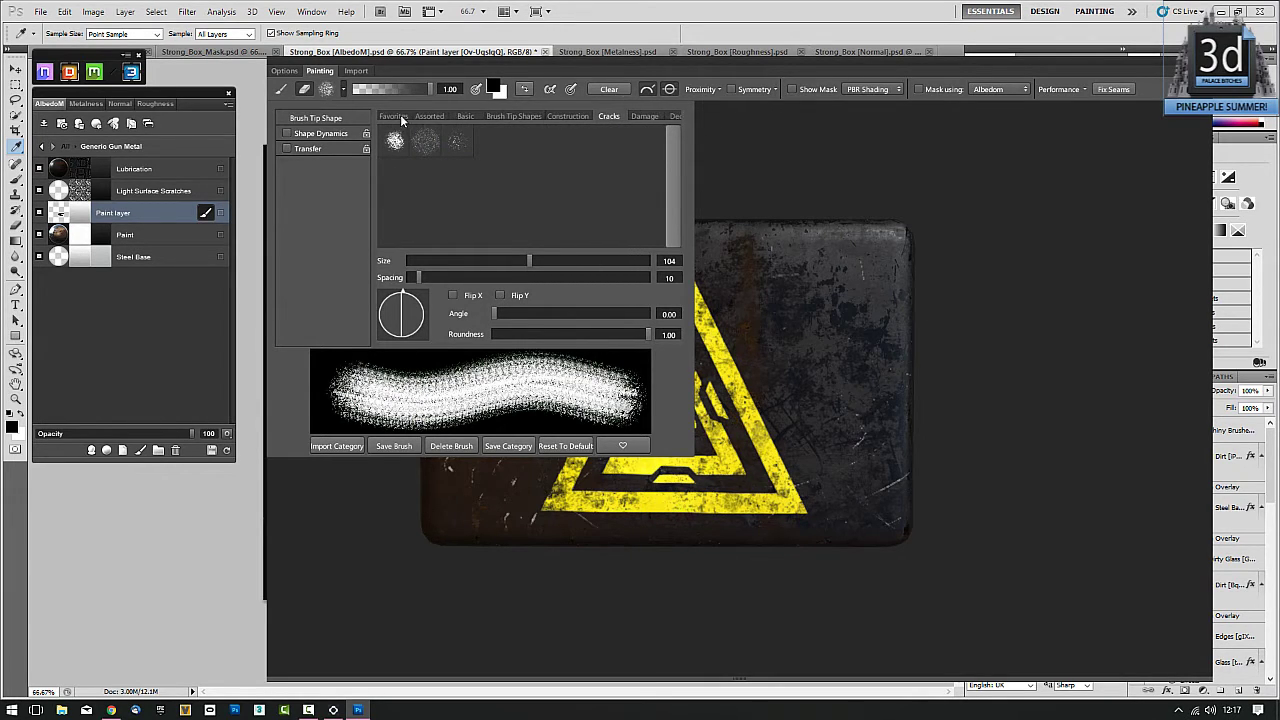
click(400, 116)
click(430, 116)
click(466, 116)
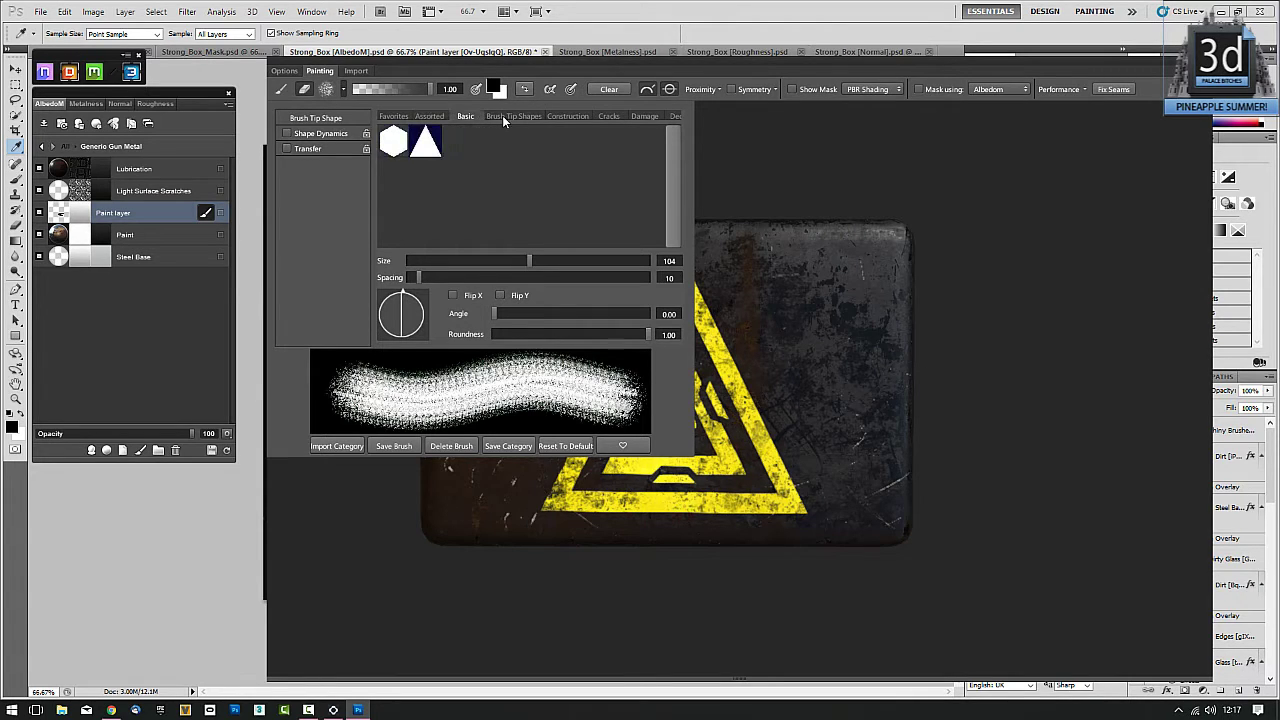
Step: Choose the streaky vertical bristle tip from the Brush Tip Shapes category and enlarge the brush to size 800 over the decal
click(505, 116)
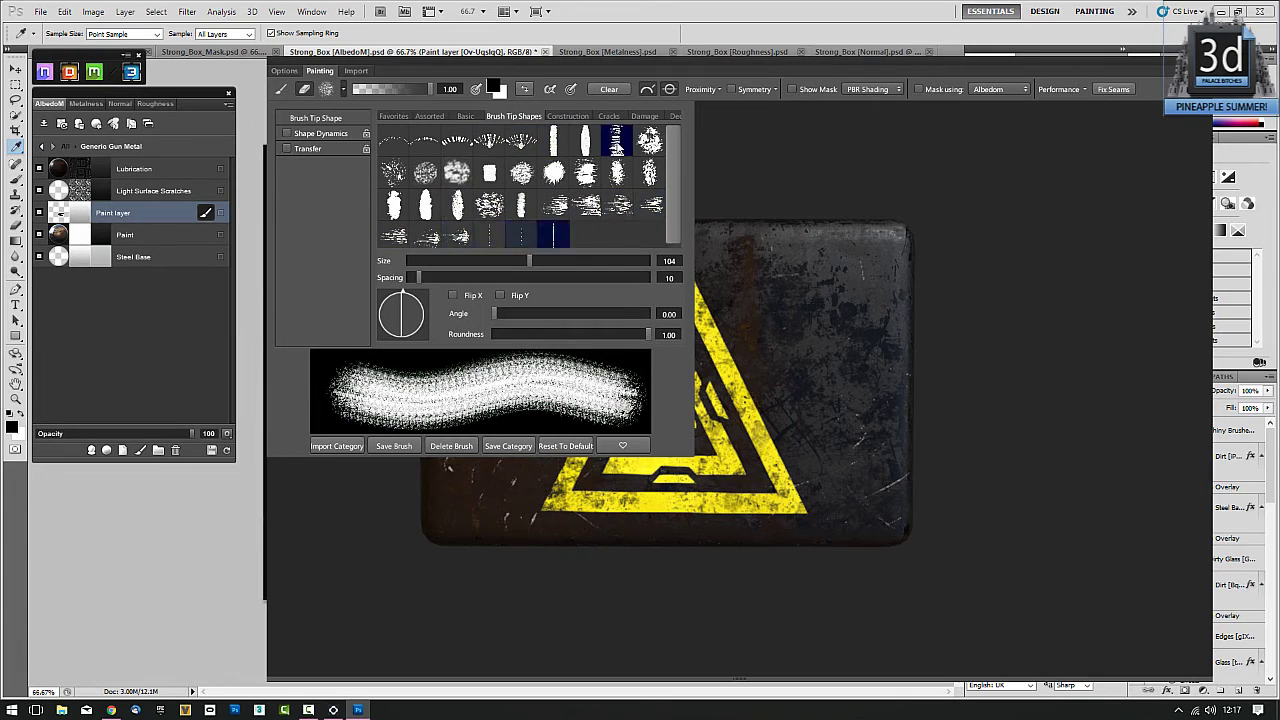
click(615, 147)
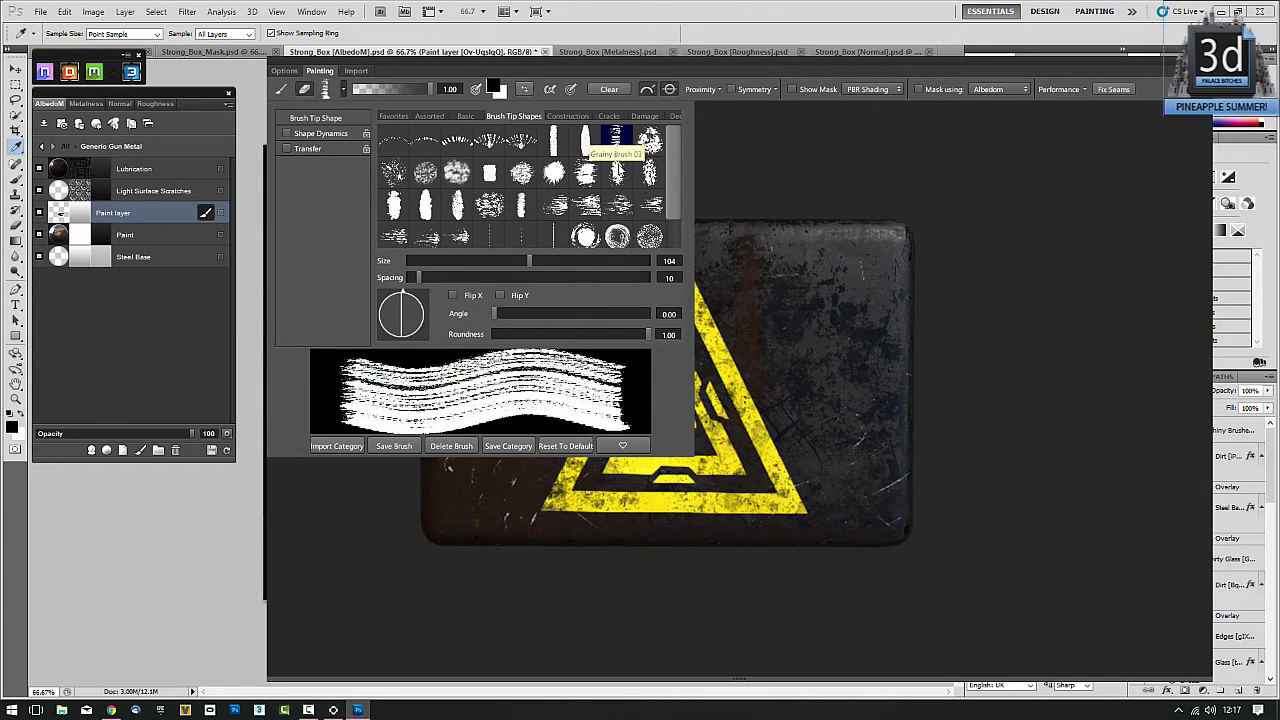
click(750, 129)
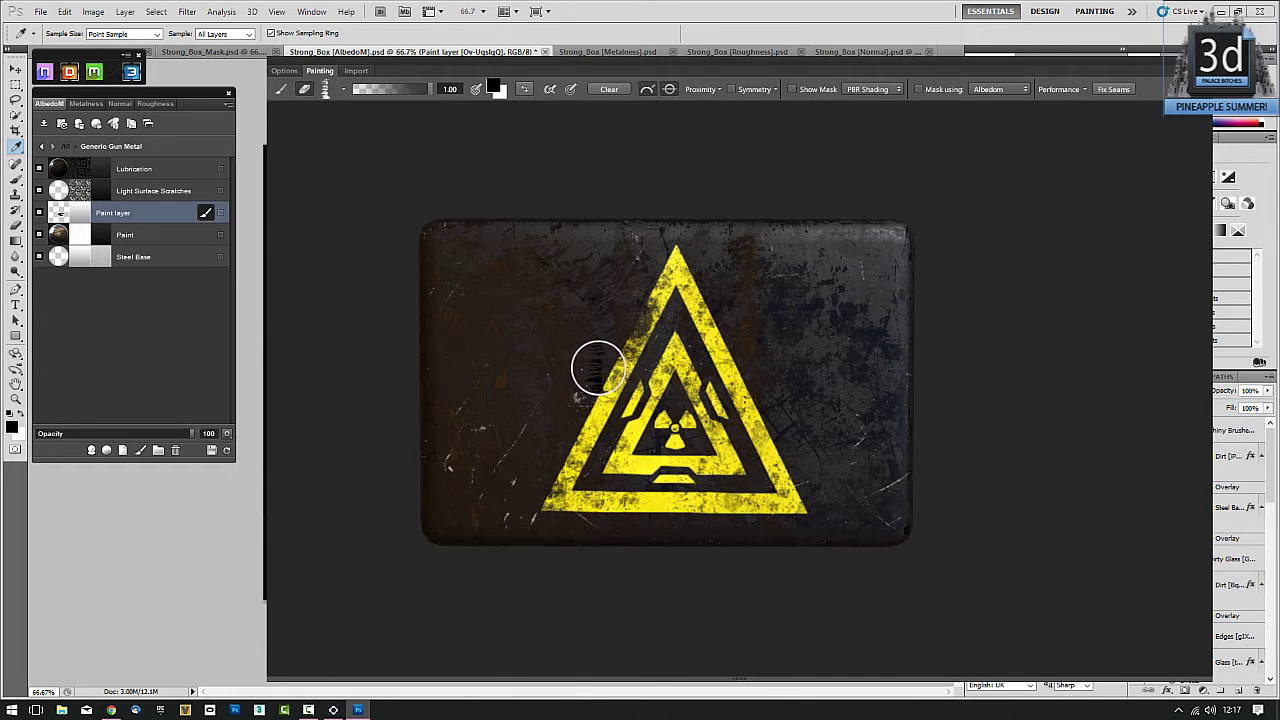
key(])
mouse_move(576, 368)
alt+right_down()
mouse_move(726, 316)
mouse_move(749, 371)
mouse_move(785, 375)
alt+right_up()
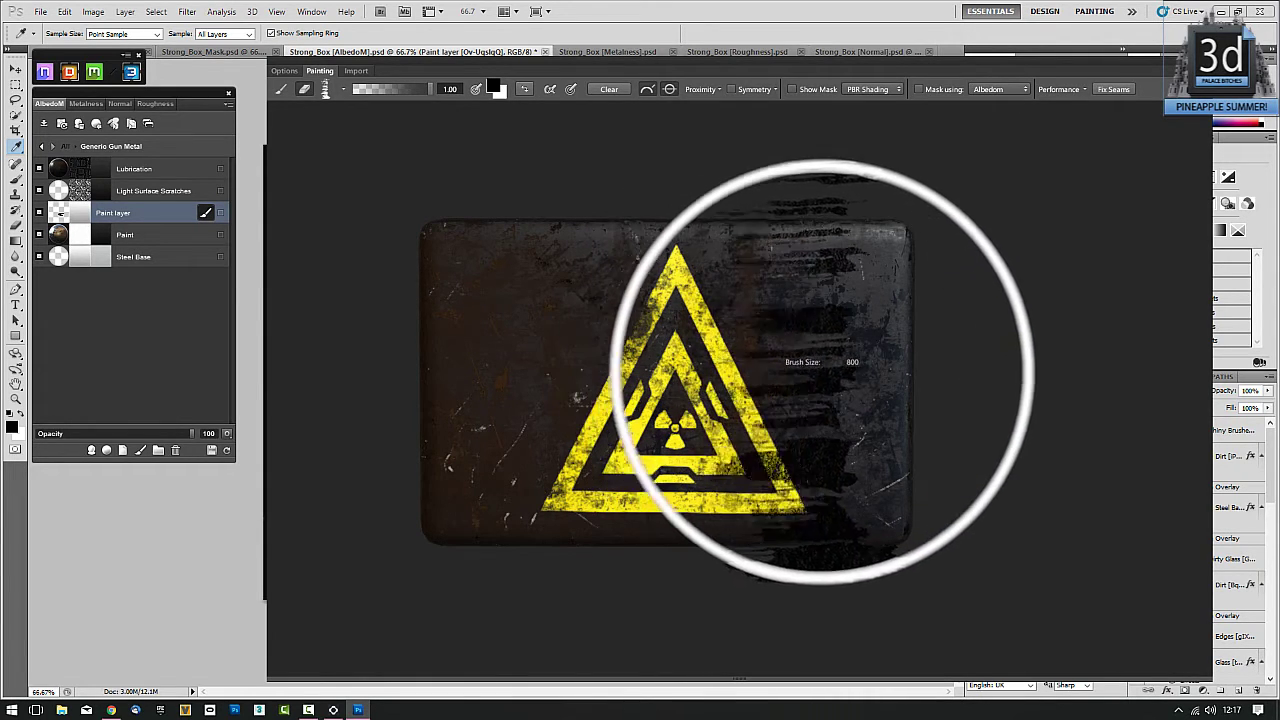
Step: Choose the third scattered-chip tip in the Damage brush category as the eraser tip
click(345, 92)
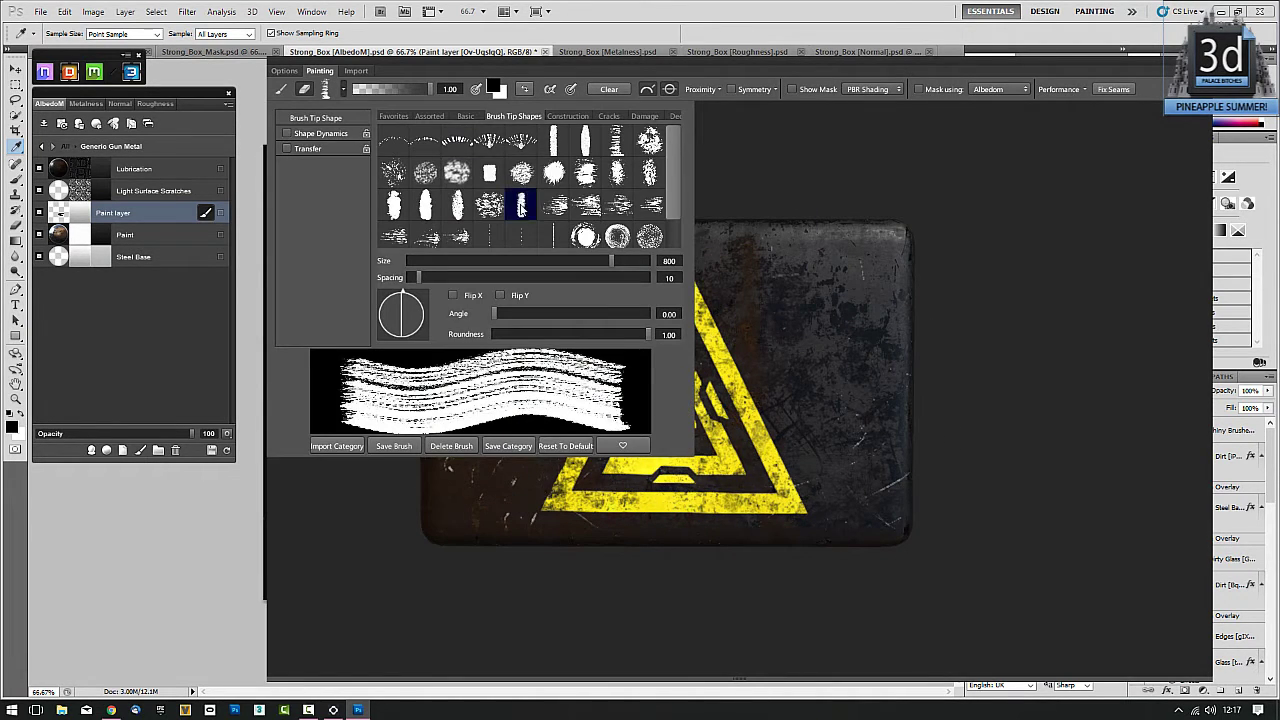
drag(621, 118, 528, 114)
click(551, 117)
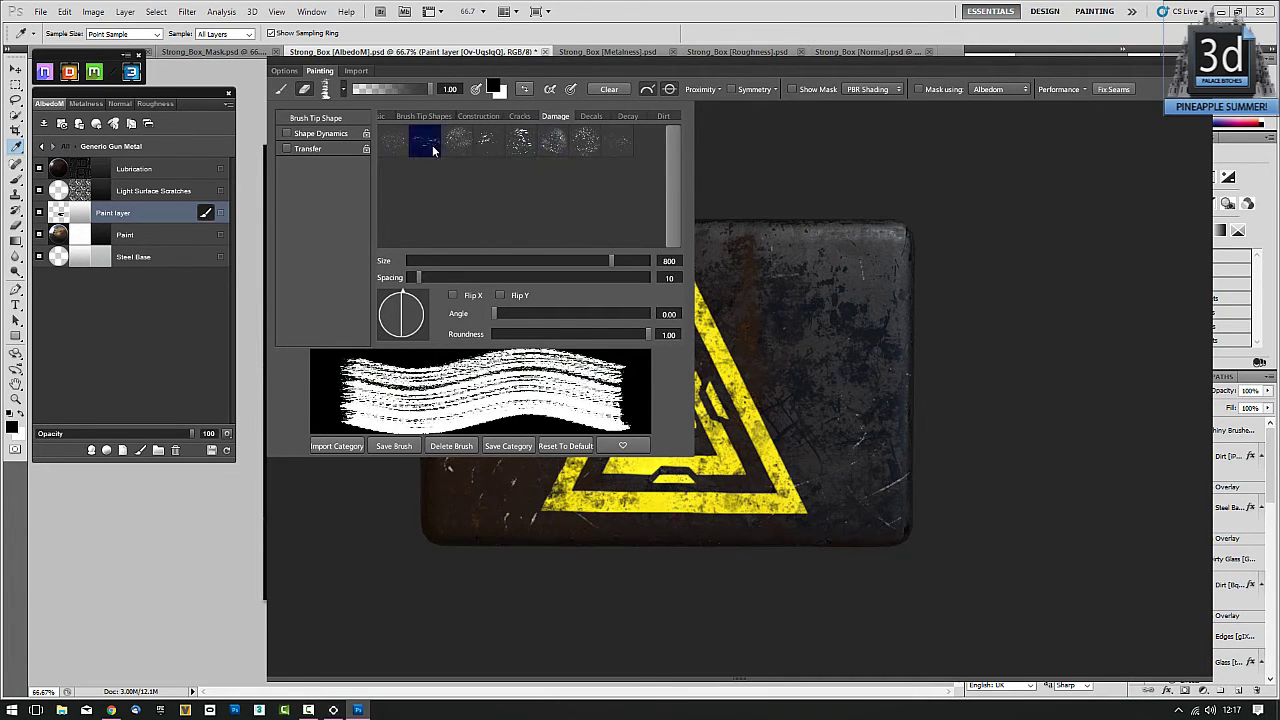
click(457, 141)
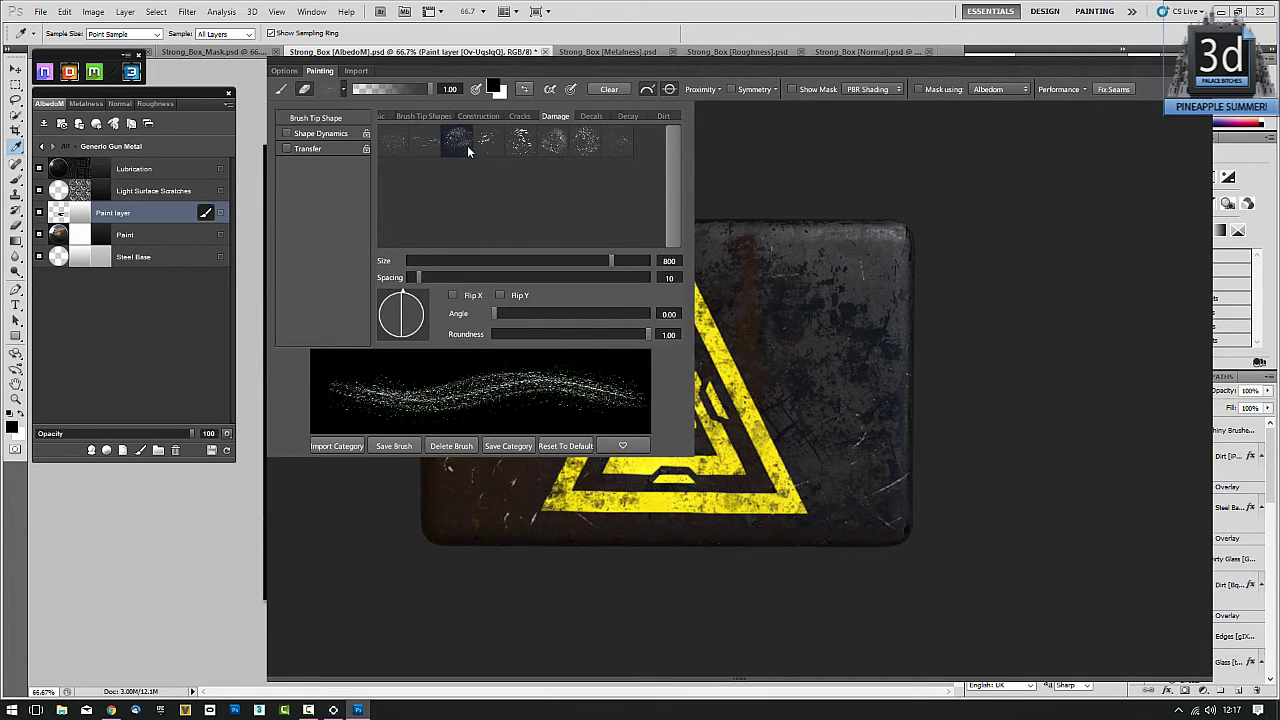
click(776, 190)
Step: Shrink the brush, erase finer damage chips across the triangle decal and leave paint mode on the paint layer
key(bracketleft)
key(bracketleft)
key(bracketleft)
key(bracketleft)
key(bracketleft)
key(bracketleft)
key(bracketleft)
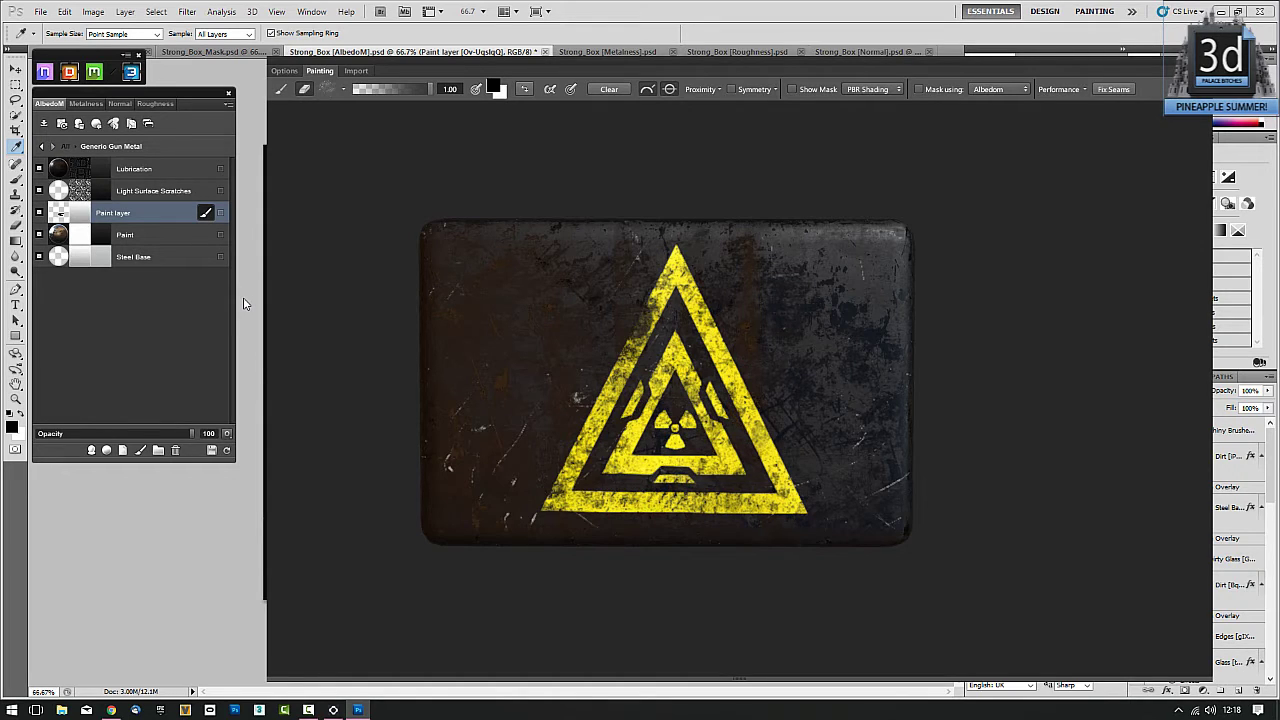
click(206, 212)
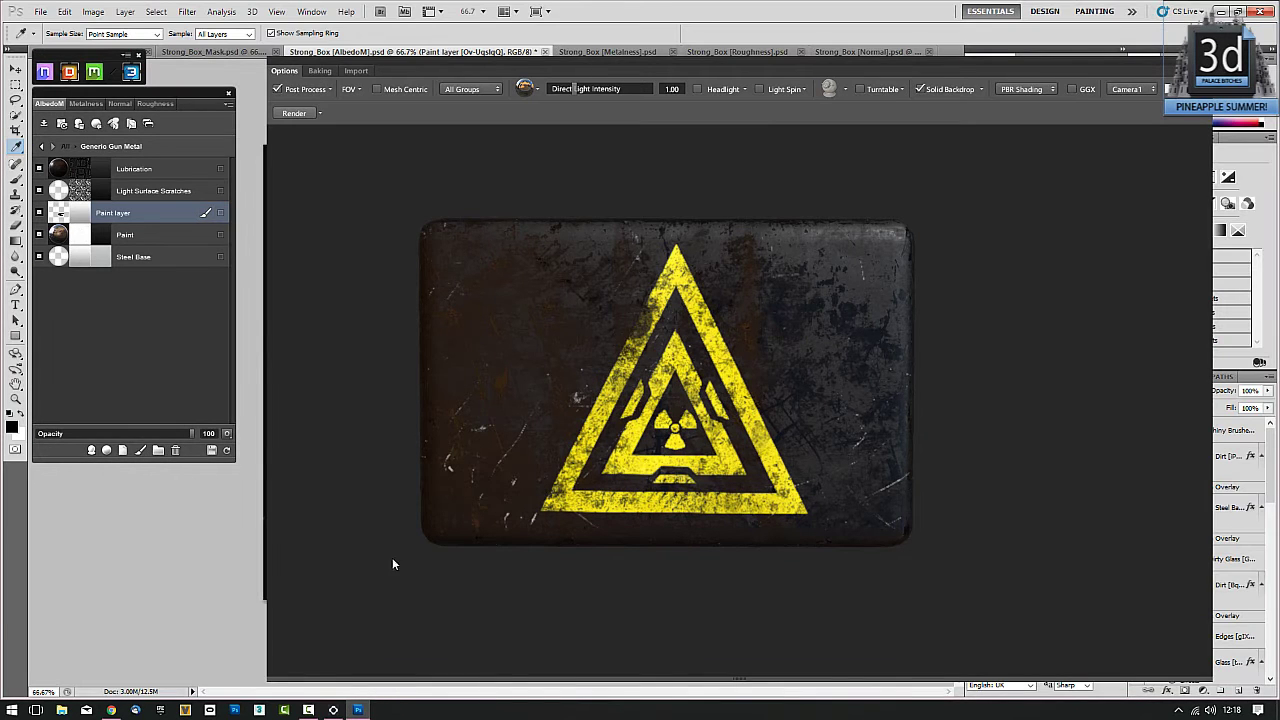
drag(423, 590, 486, 392)
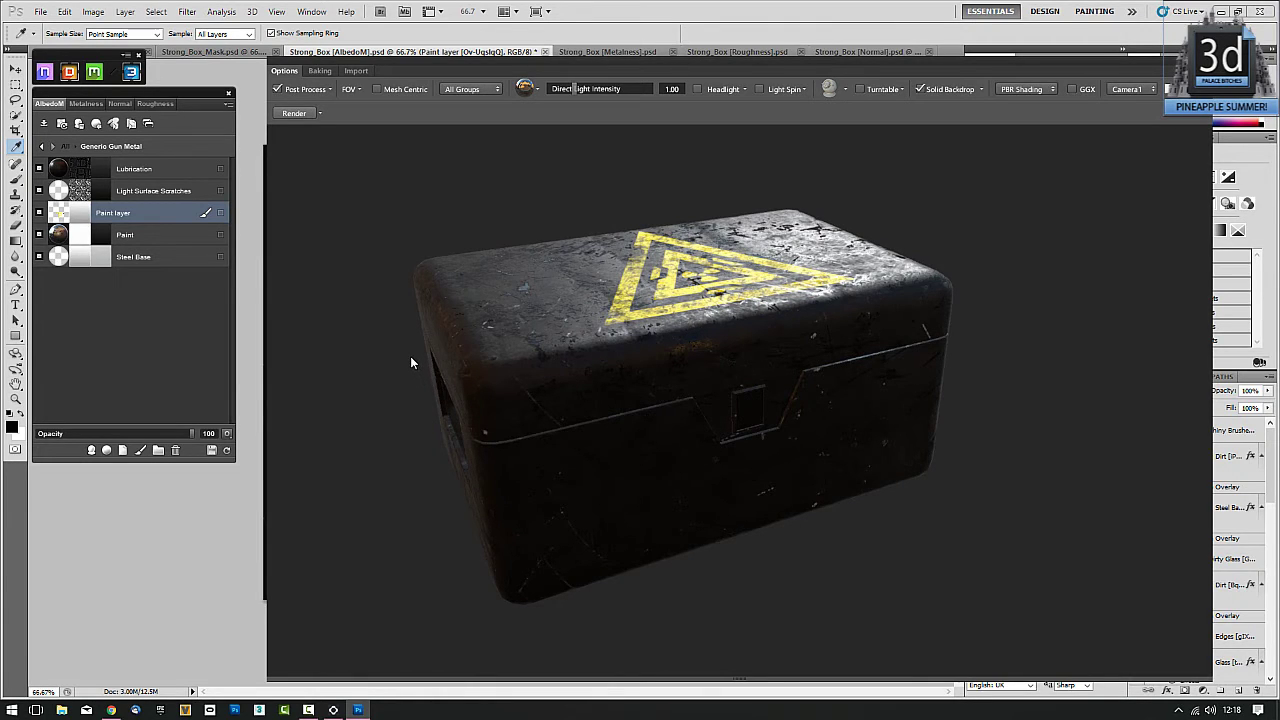
Step: Export all materials as TGA maps at 100% for the UE4 target into the F:/DEVELOPMENT/2017/strongbox folder
click(44, 124)
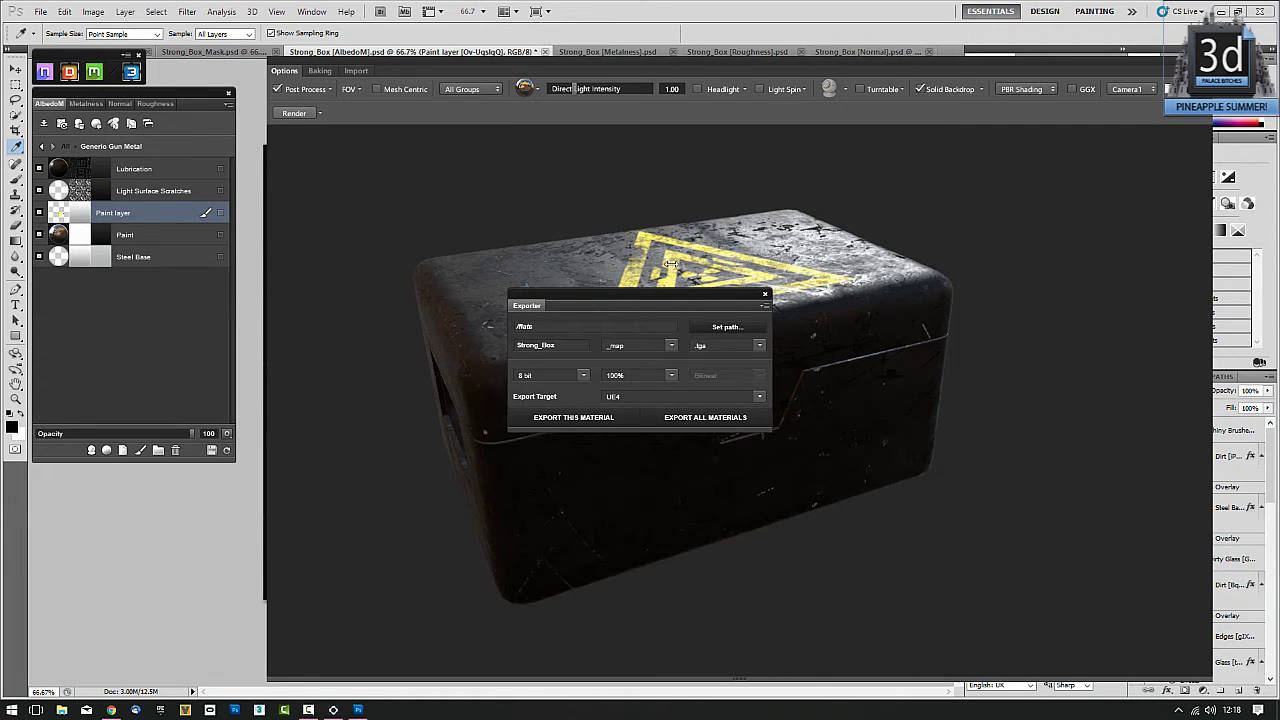
click(727, 327)
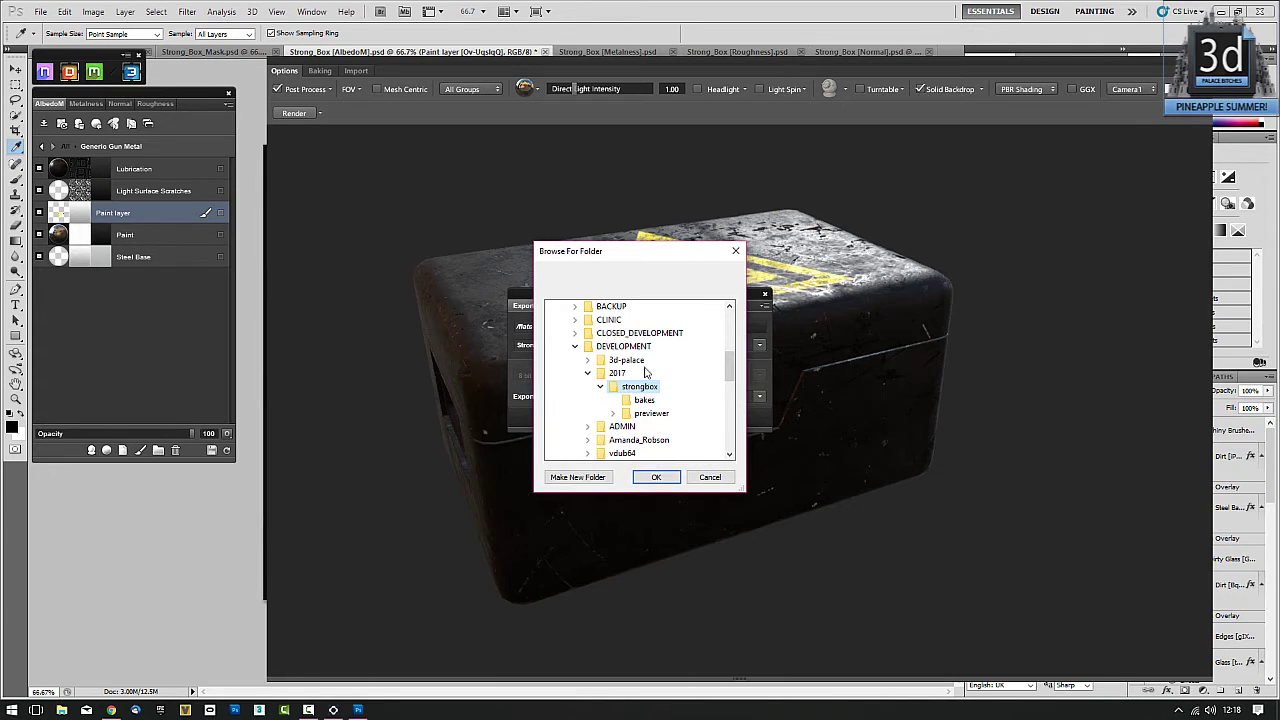
click(657, 478)
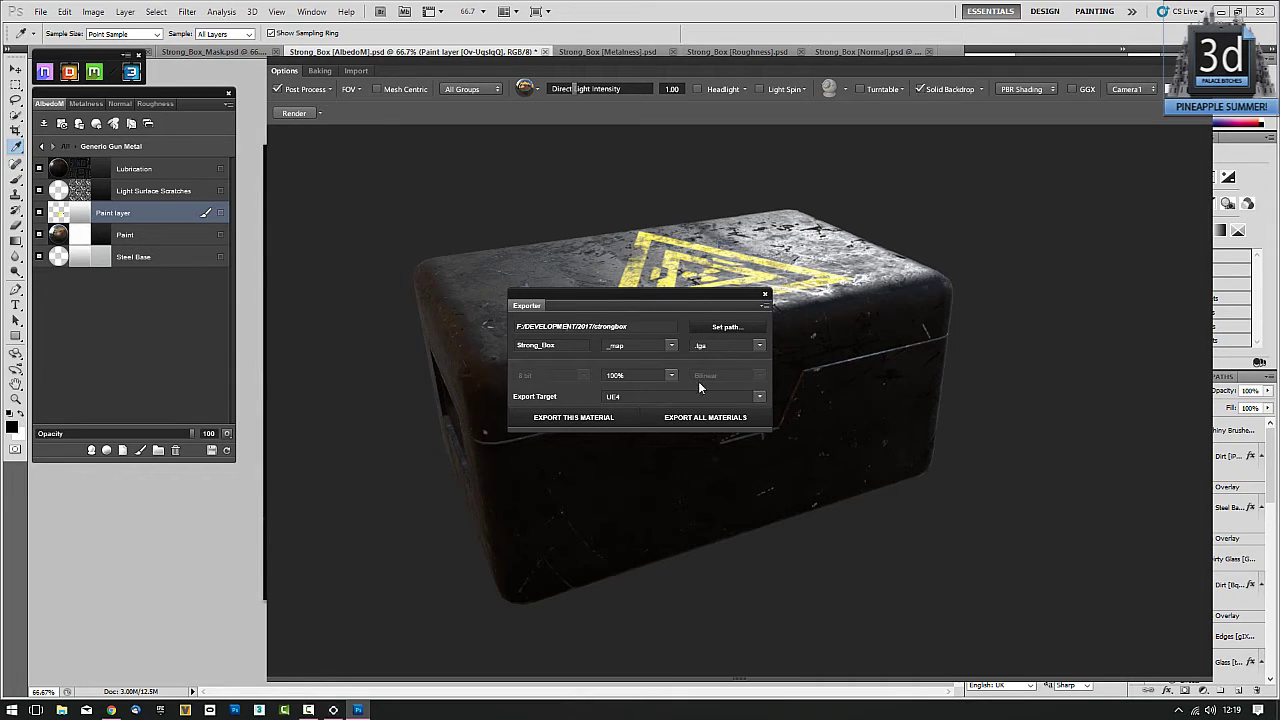
click(708, 420)
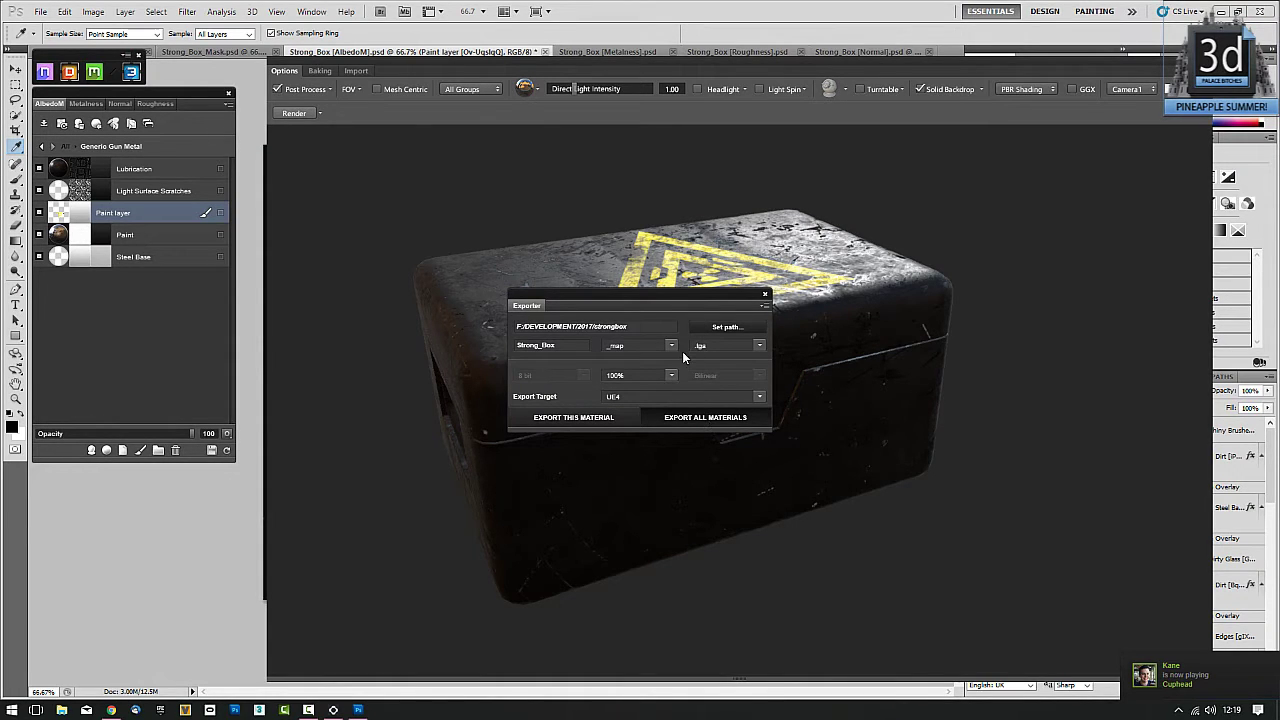
click(808, 285)
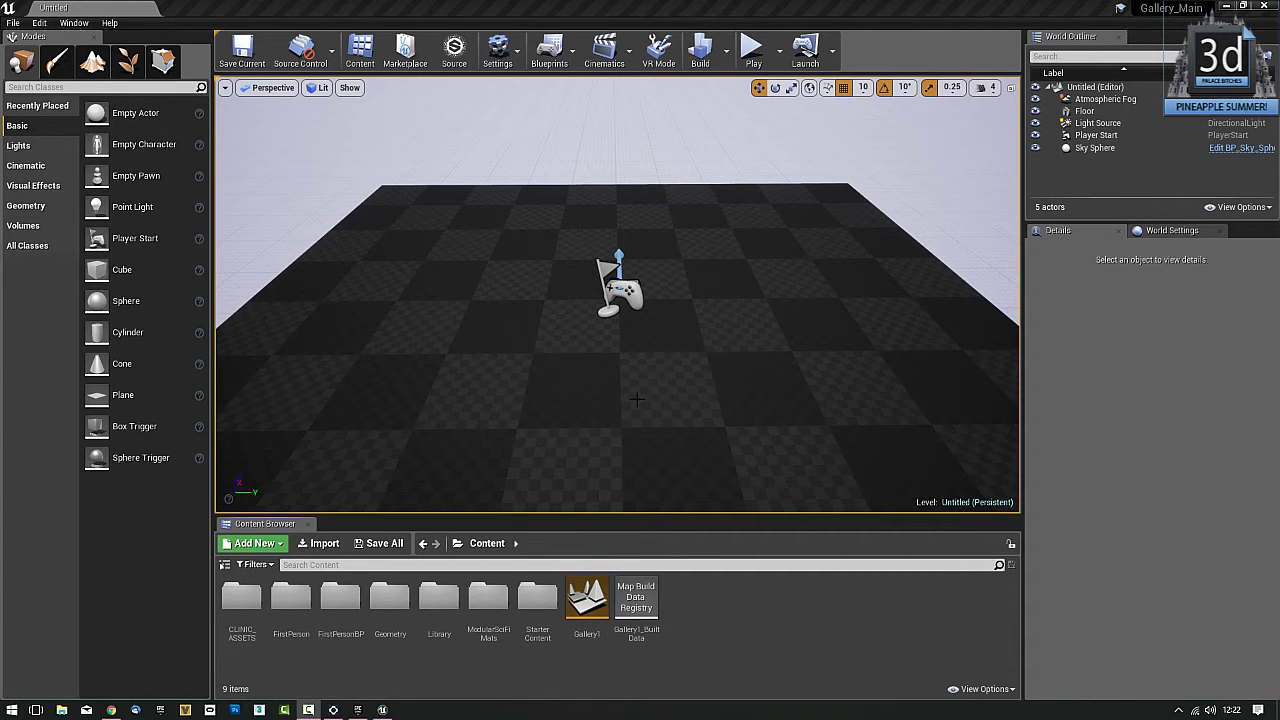
middle_drag(630, 394, 636, 397)
mouse_move(649, 404)
right_down()
mouse_move(620, 394)
mouse_move(740, 460)
mouse_move(625, 399)
right_up()
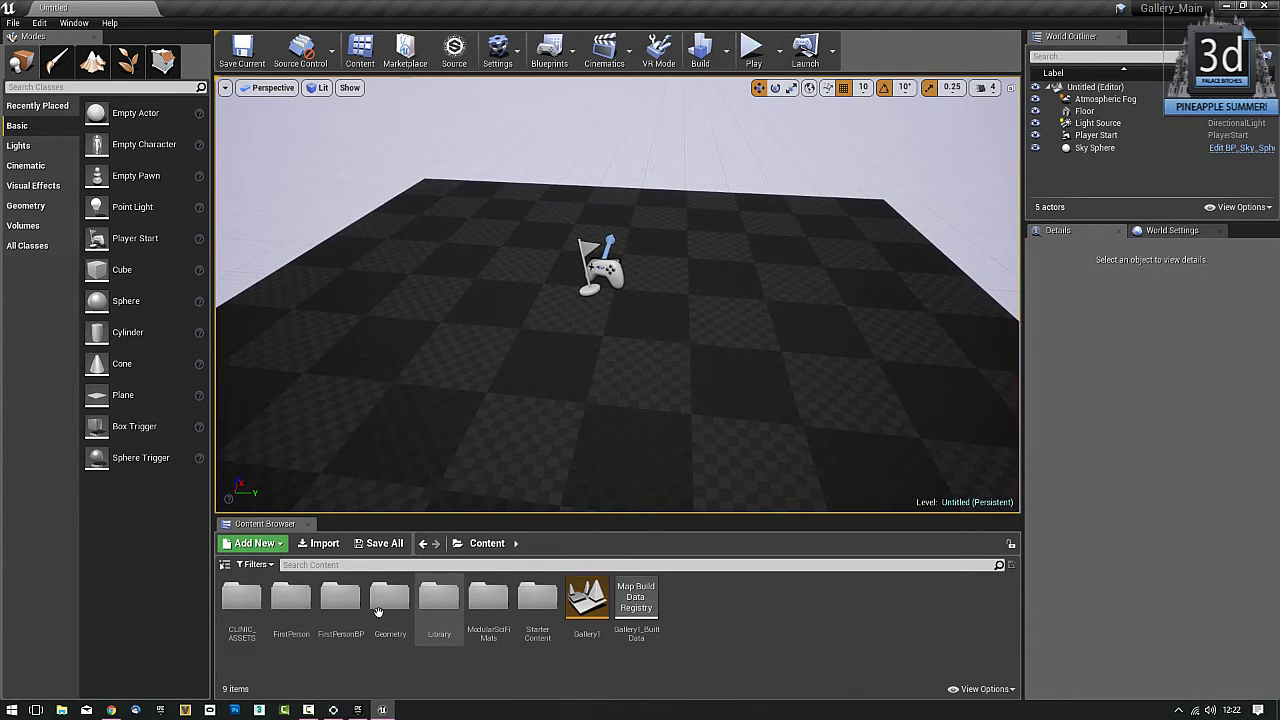
Step: Create a folder named Strongbox in the project's Content folder and open it
right_click(710, 608)
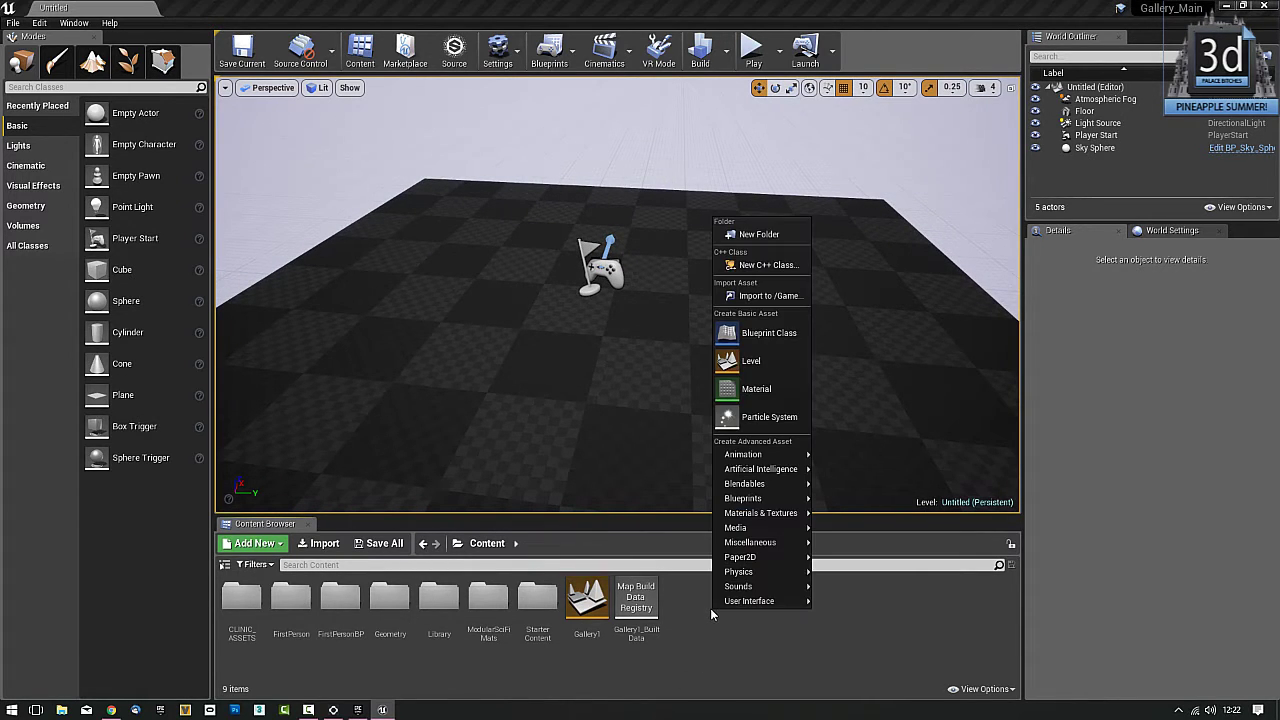
click(779, 237)
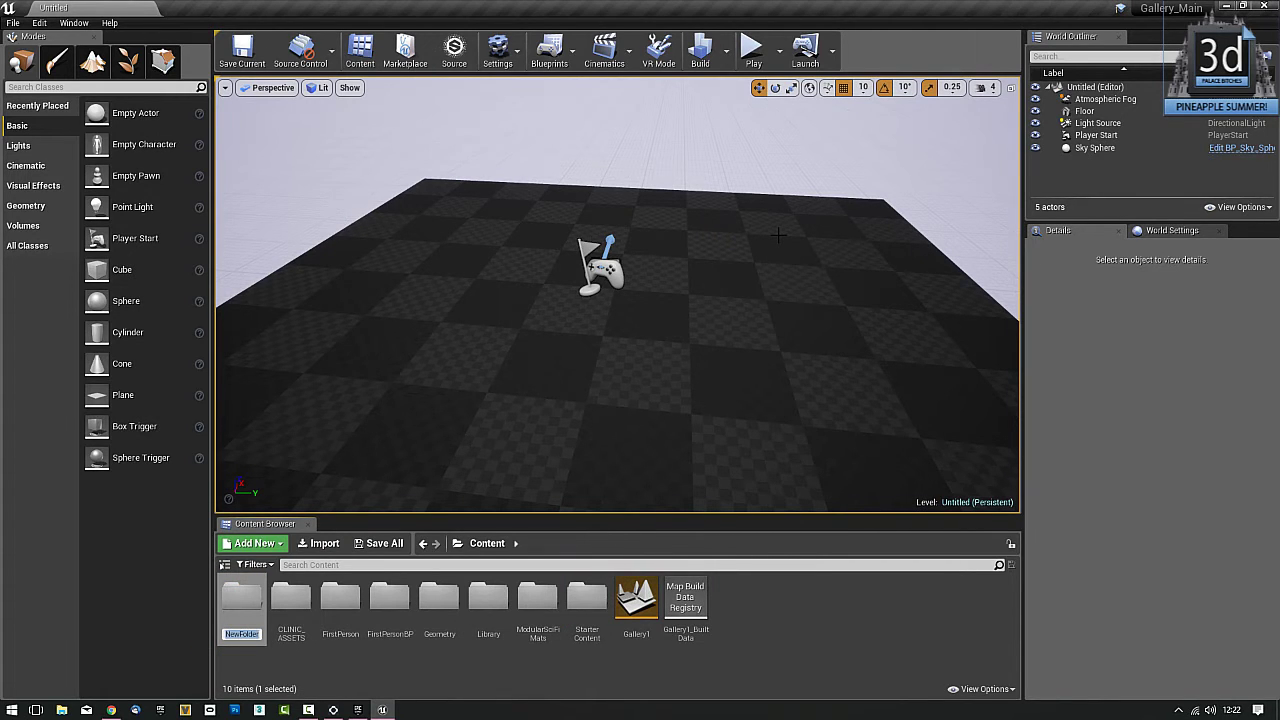
text(Strongbox)
key(Return)
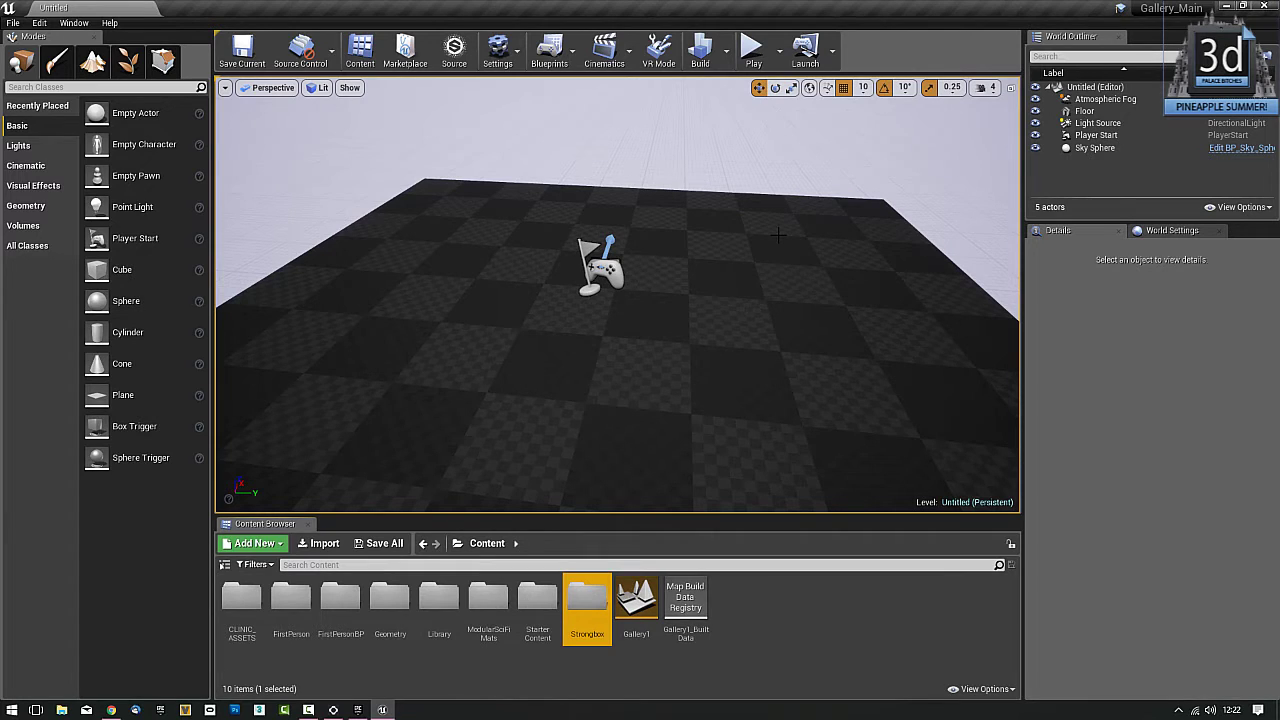
double_click(596, 612)
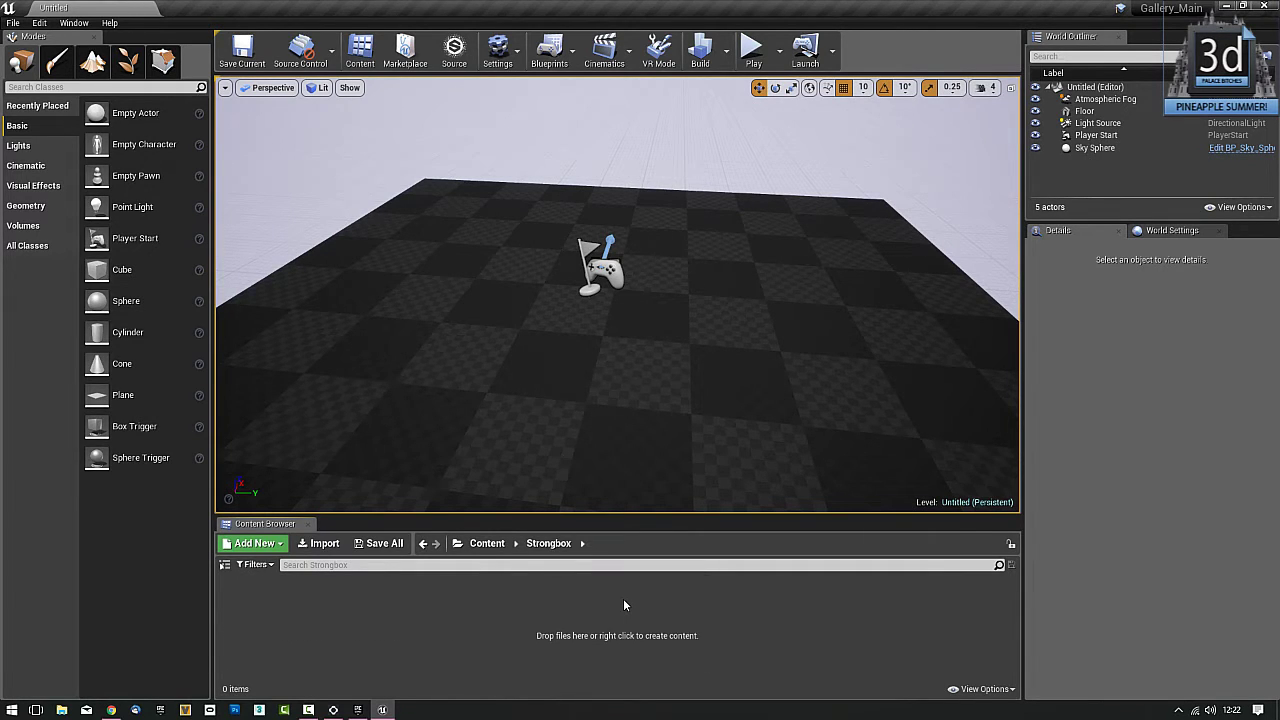
Step: Create three subfolders named mesh, textures and materials inside the Strongbox folder
right_click(623, 598)
click(692, 228)
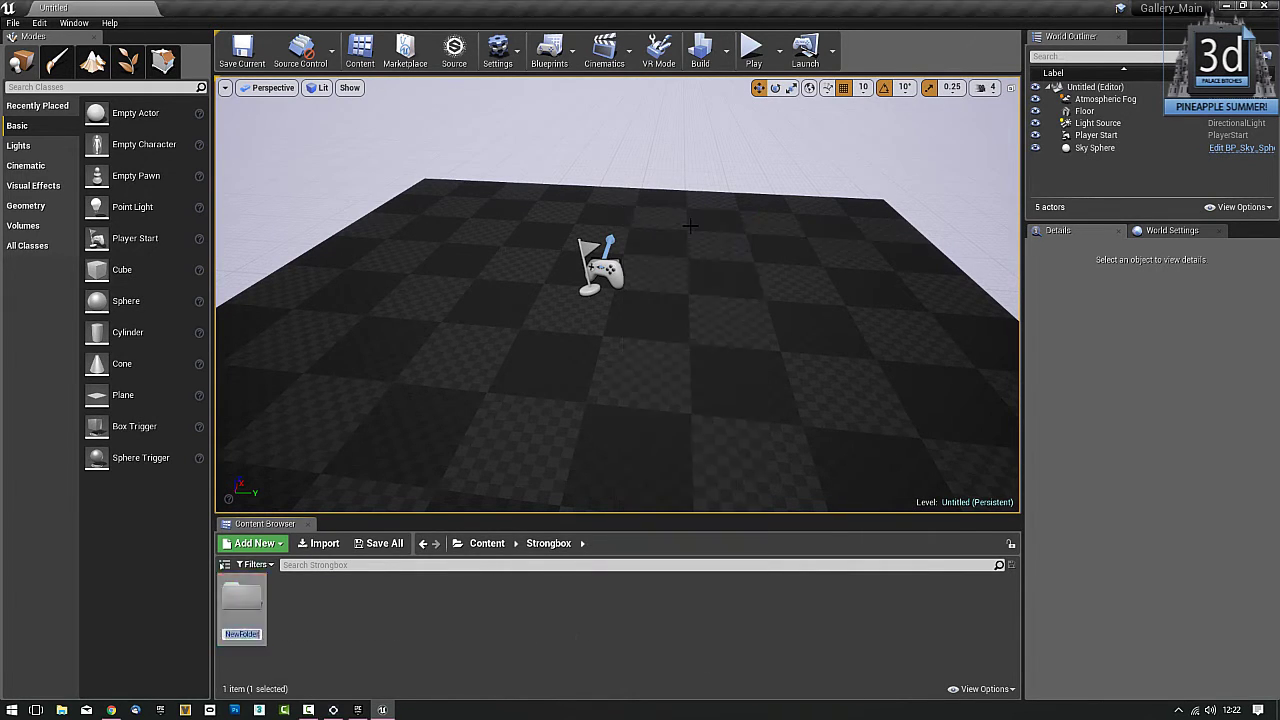
text(mesh)
key(Return)
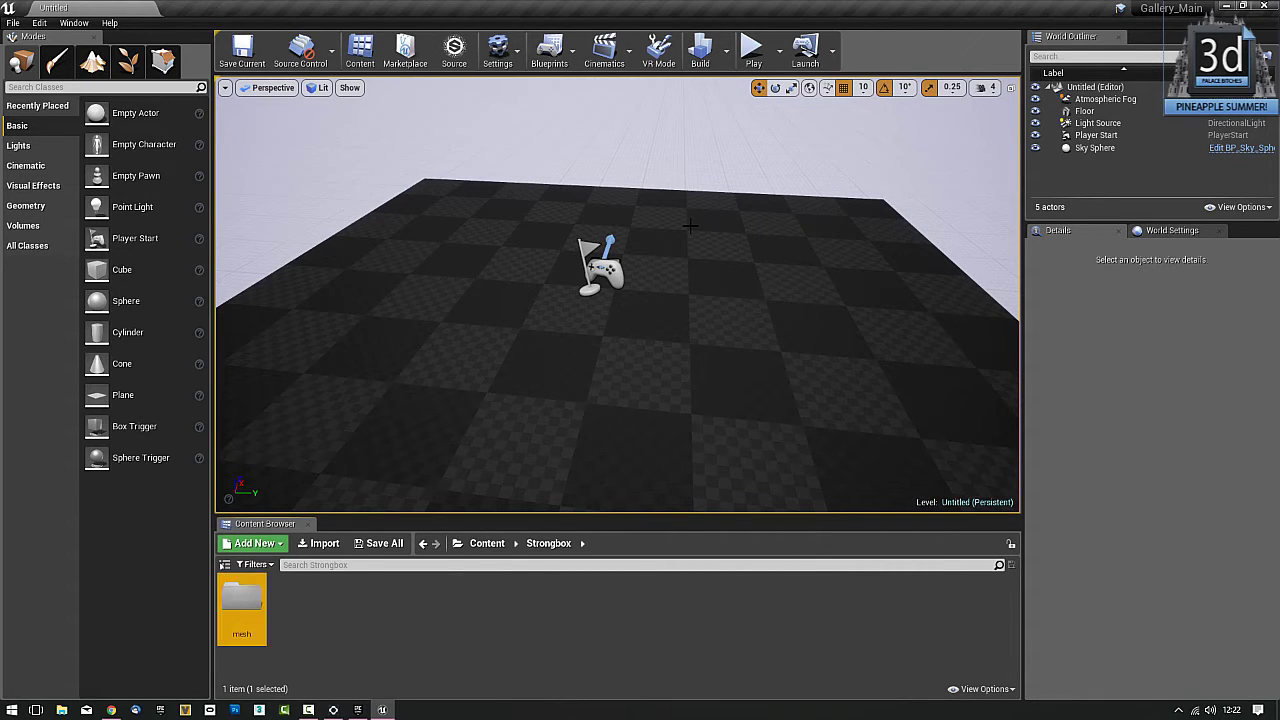
right_click(380, 624)
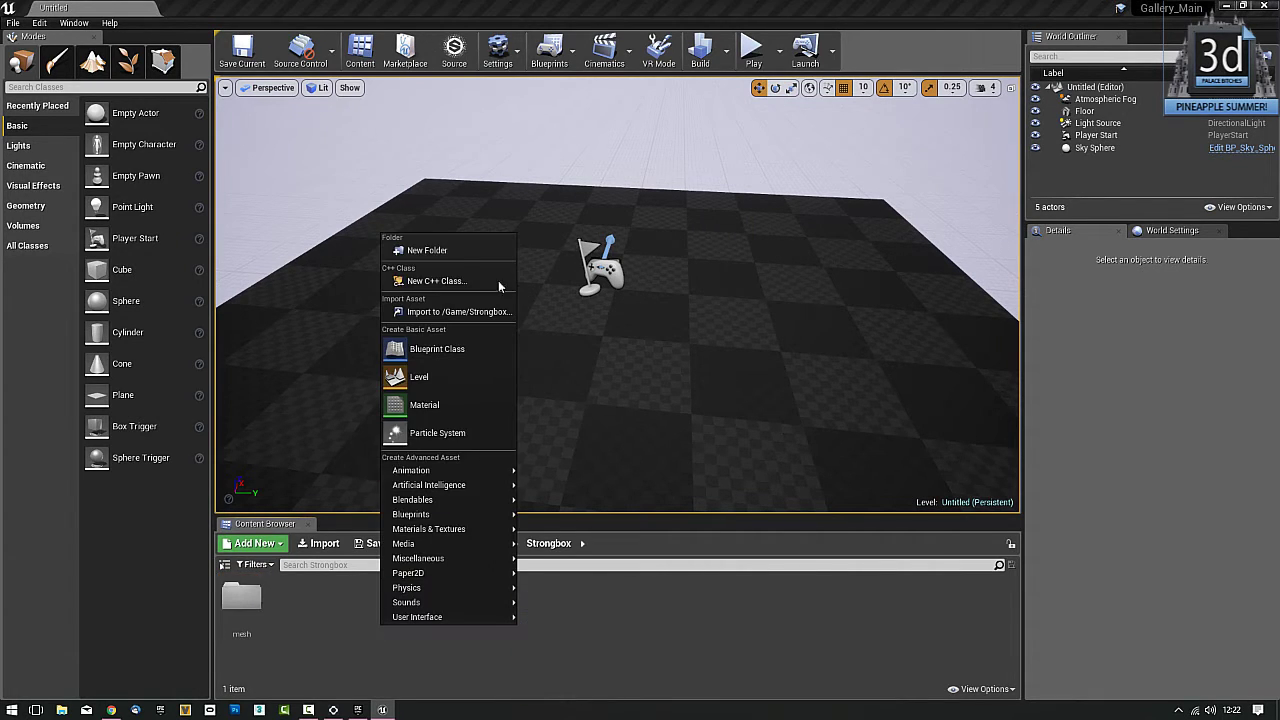
click(452, 257)
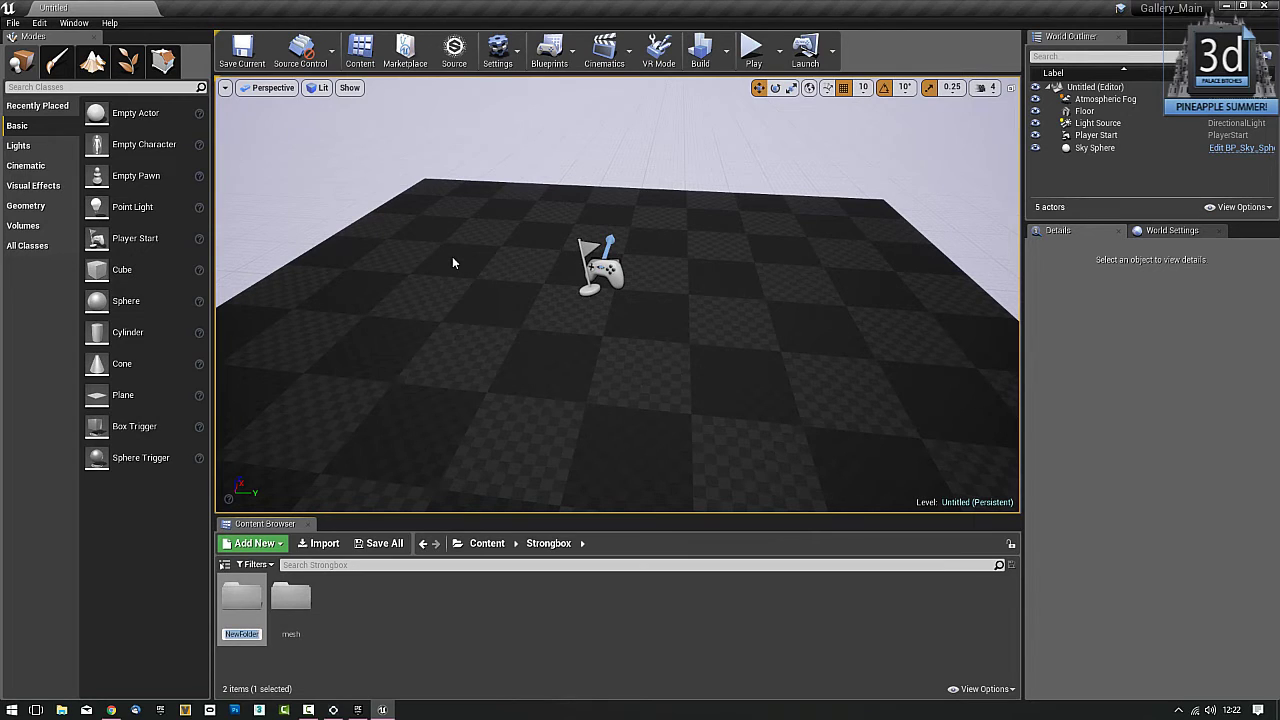
text(textures)
key(Return)
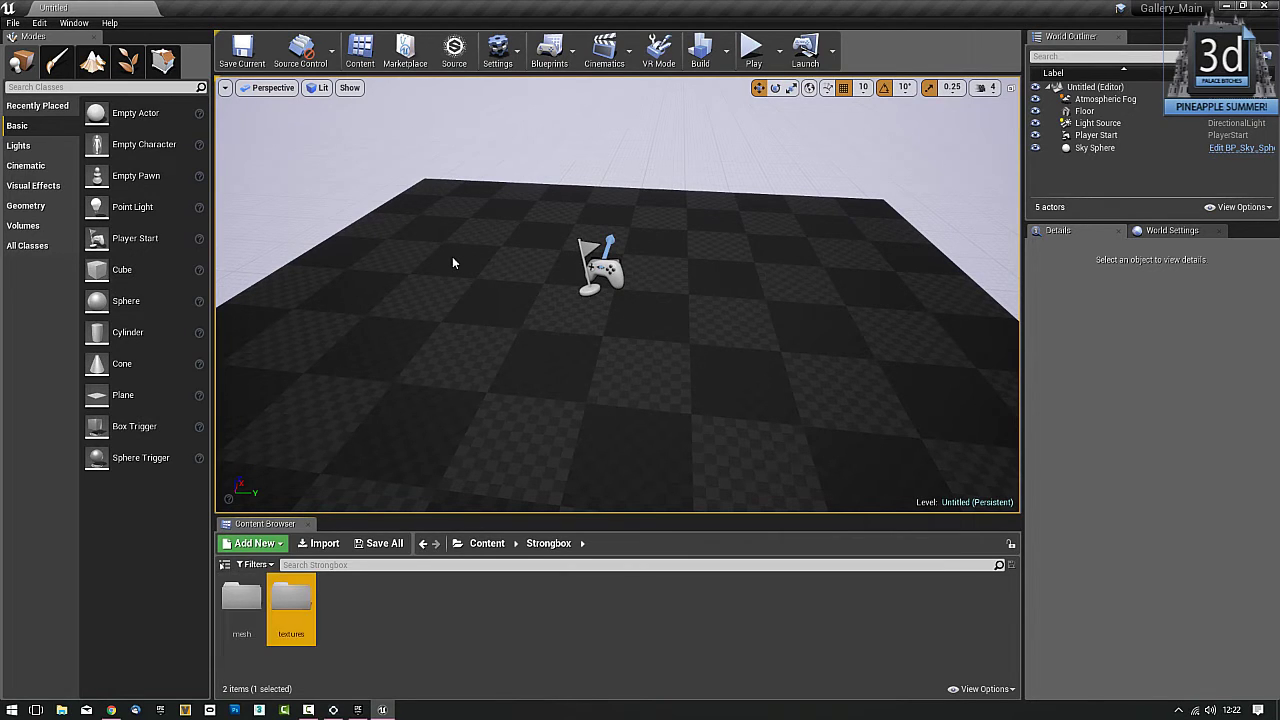
right_click(351, 603)
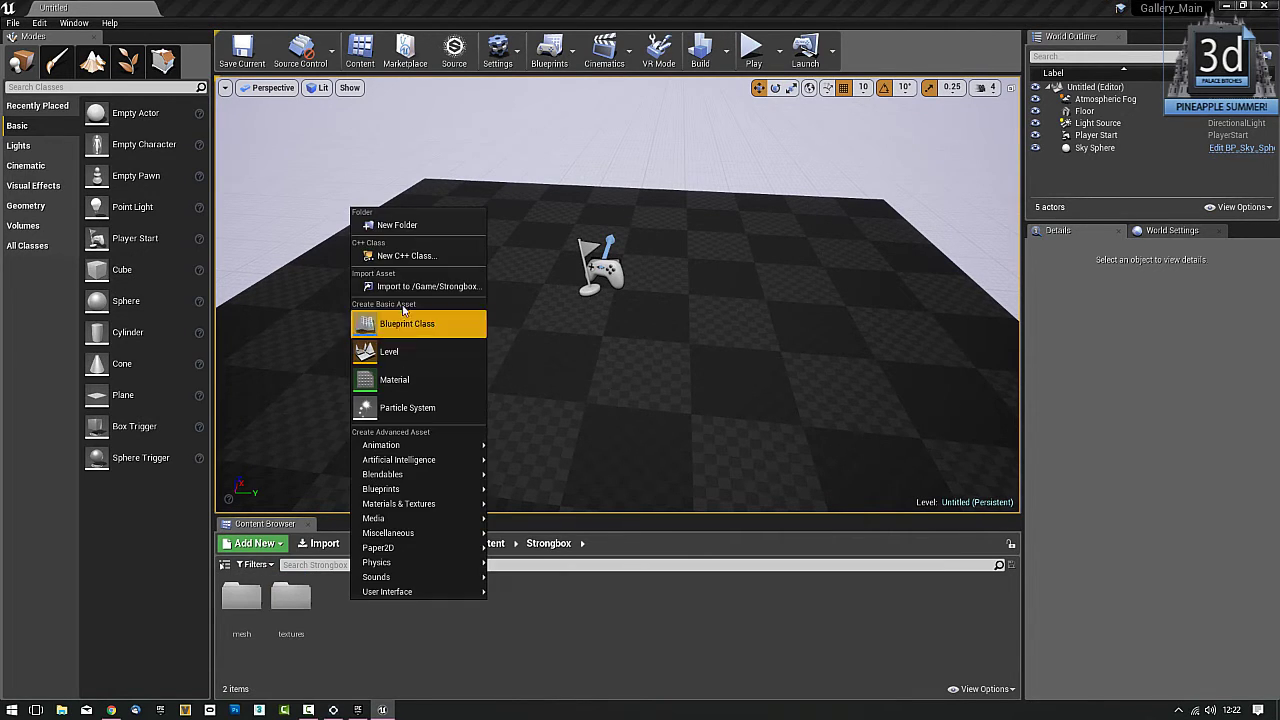
click(397, 225)
text(materials)
key(Return)
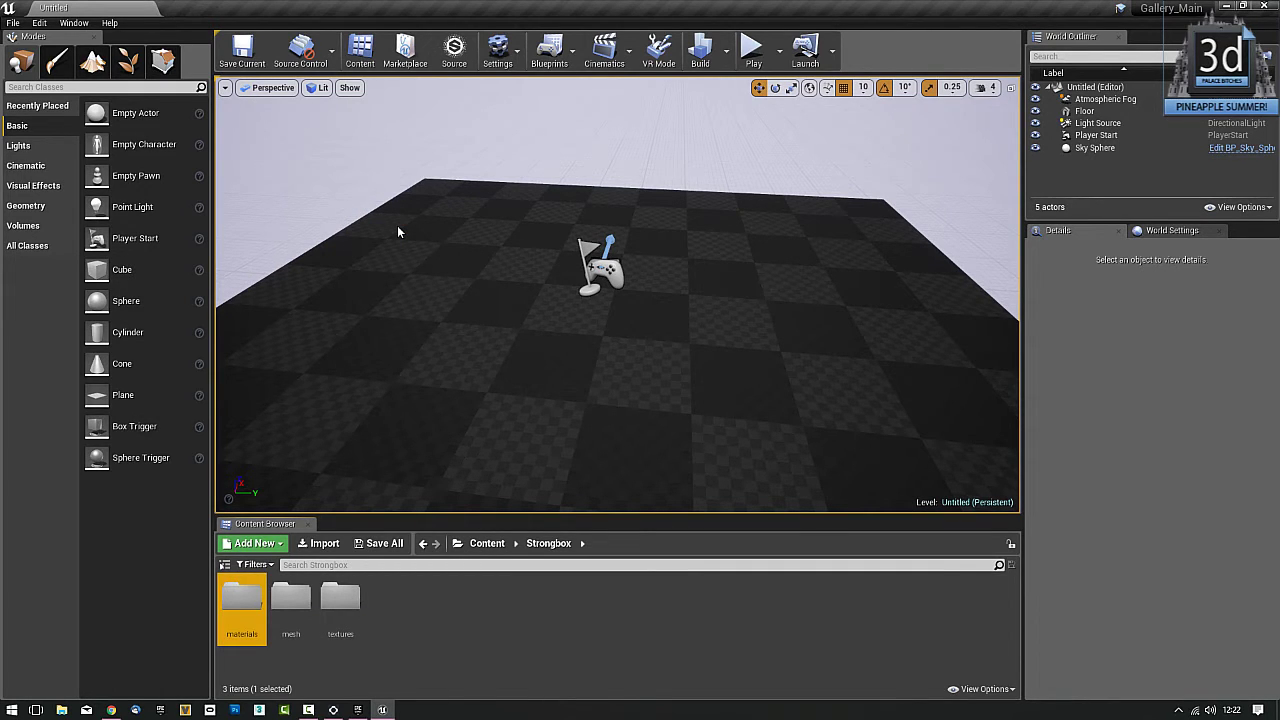
Step: Delete the Player Start actor from the level
click(600, 266)
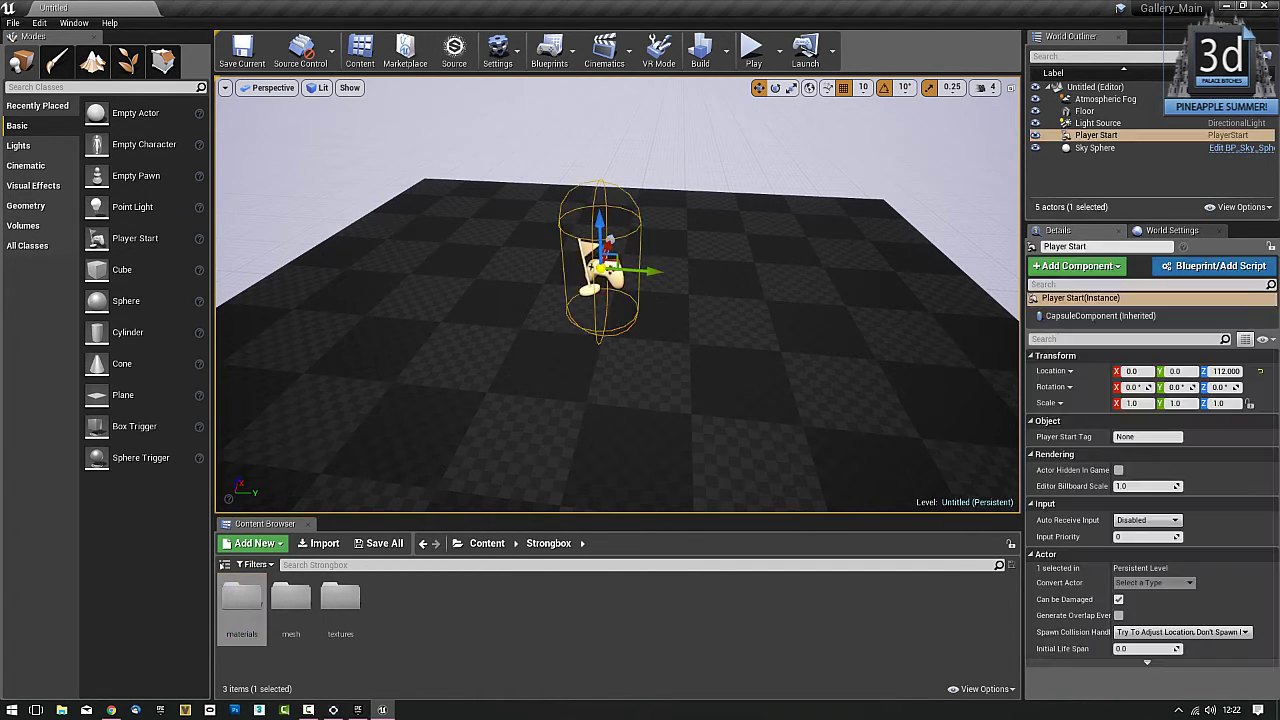
key(Delete)
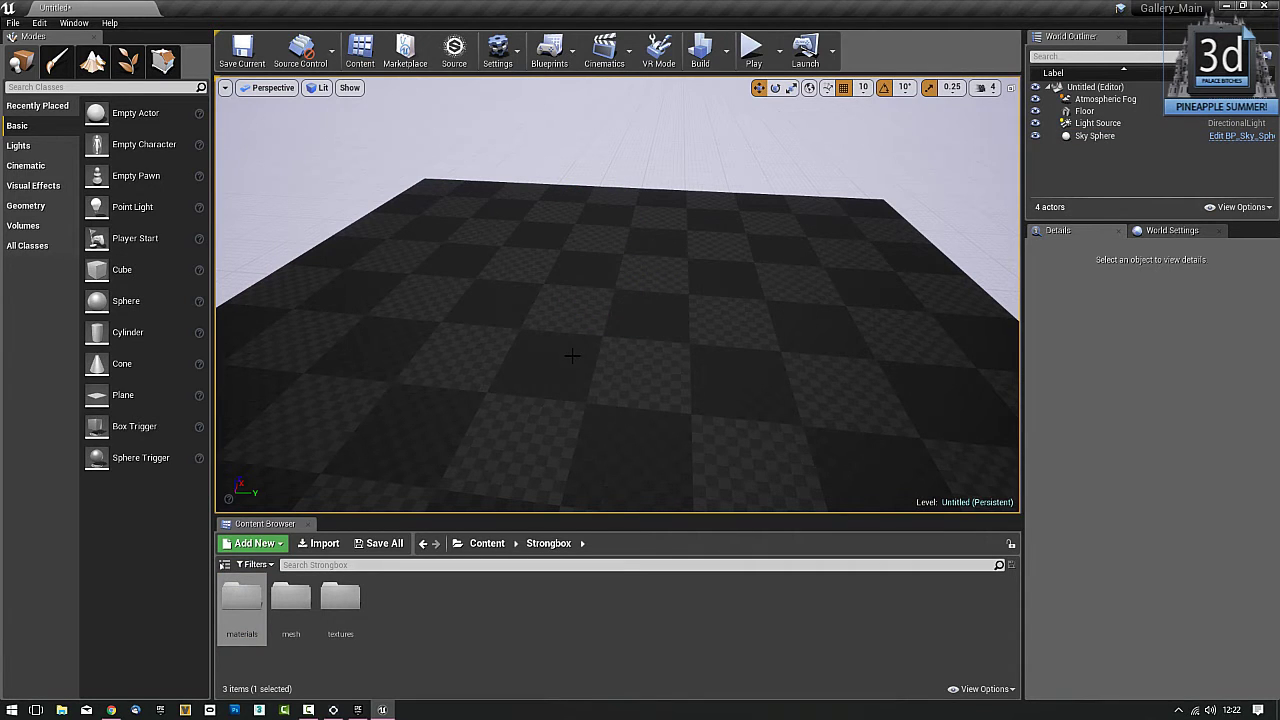
scroll(572, 356, down, 3)
right_drag(623, 349, 326, 288)
click(458, 650)
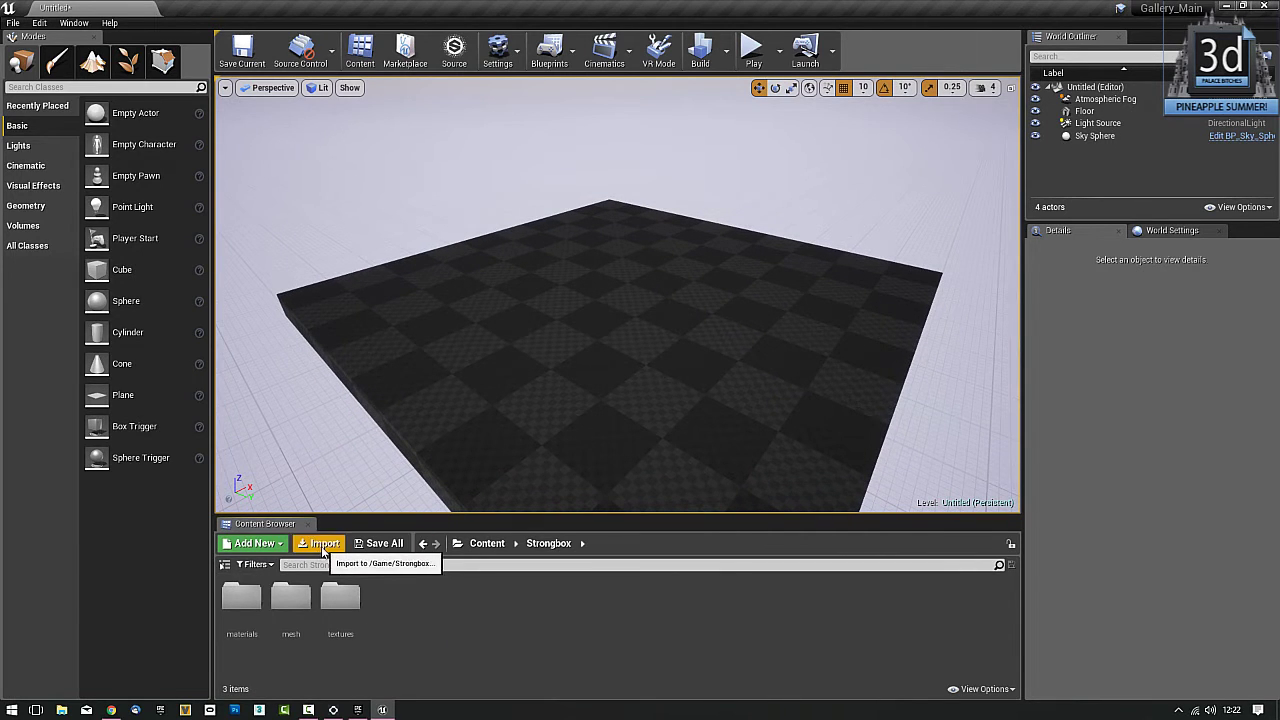
Step: Import strongbox_01 and the Strong_Box albedo, roughness, normal and metallic TGA maps from F:/DEVELOPMENT/2017/strongbox into the Strongbox folder
click(322, 543)
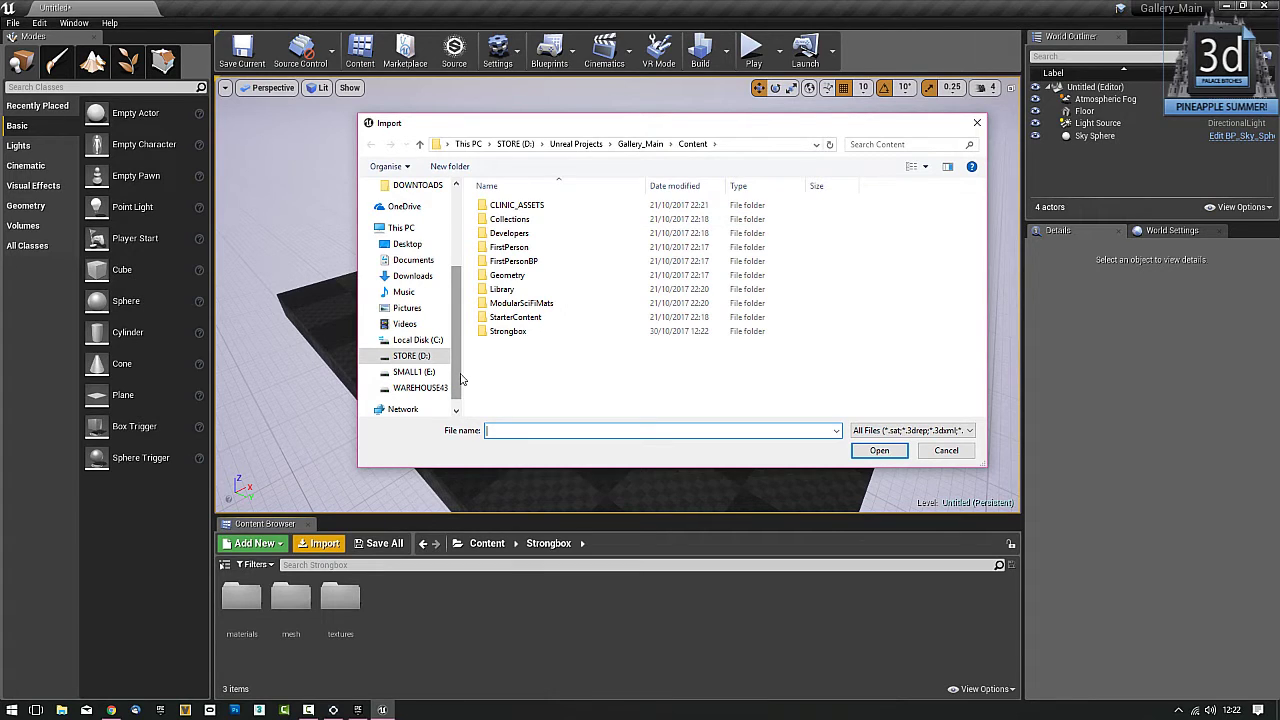
key(ctrl+F9)
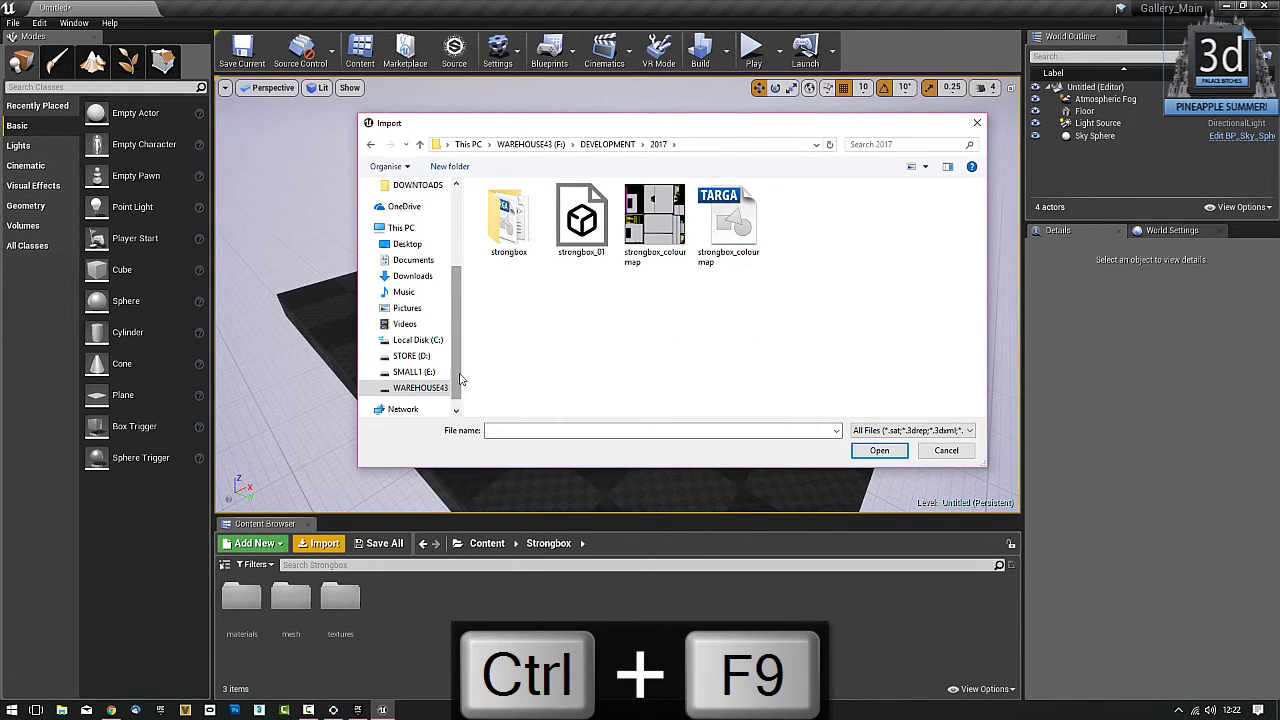
double_click(528, 262)
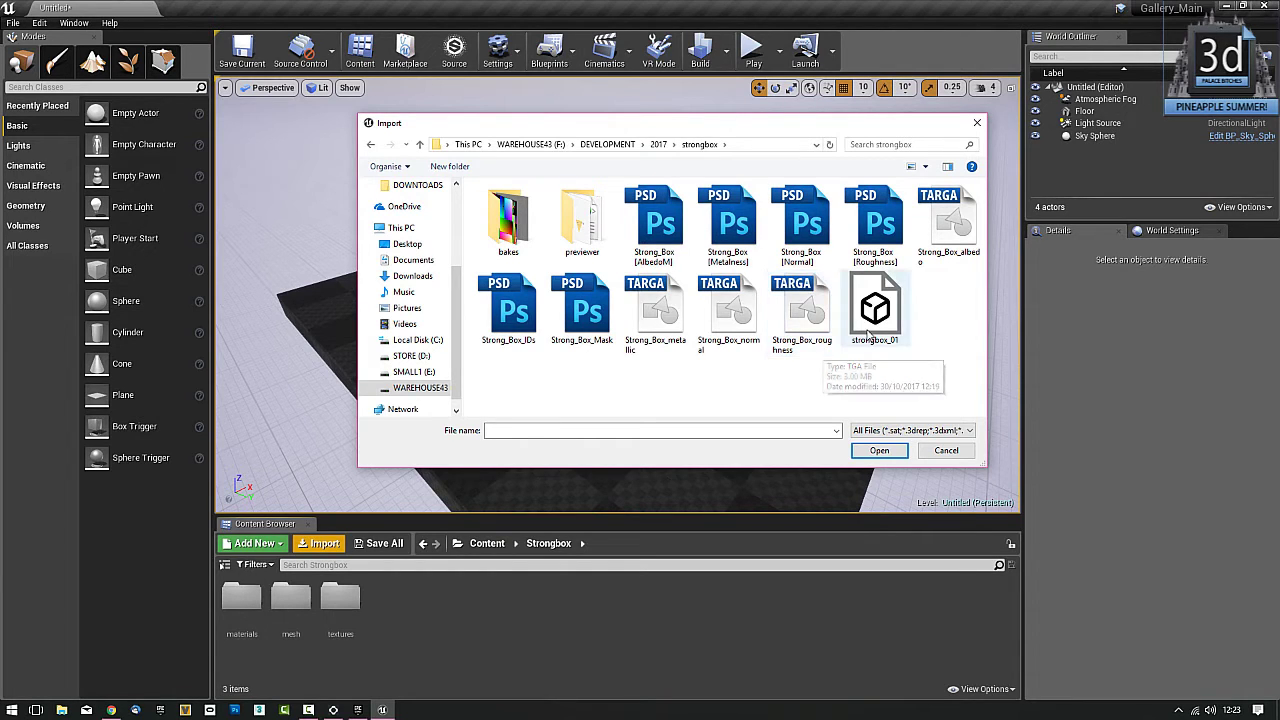
click(875, 310)
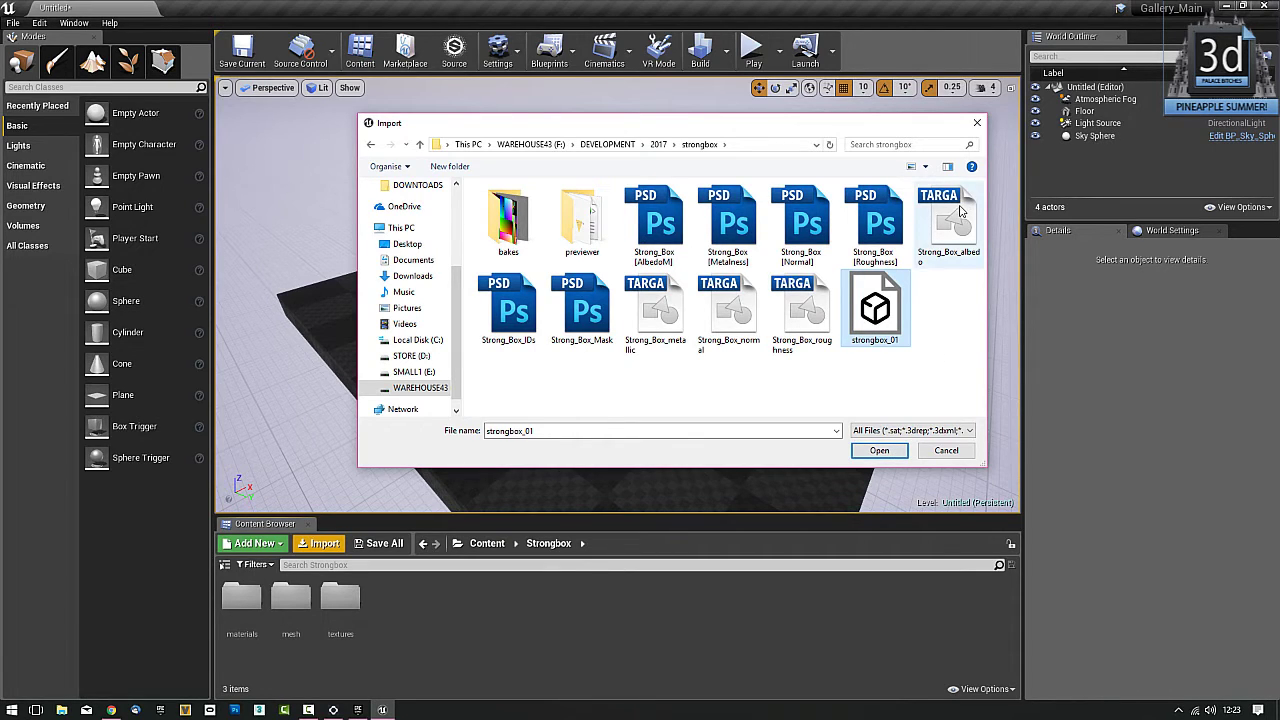
ctrl+click(948, 225)
ctrl+click(767, 311)
ctrl+click(733, 312)
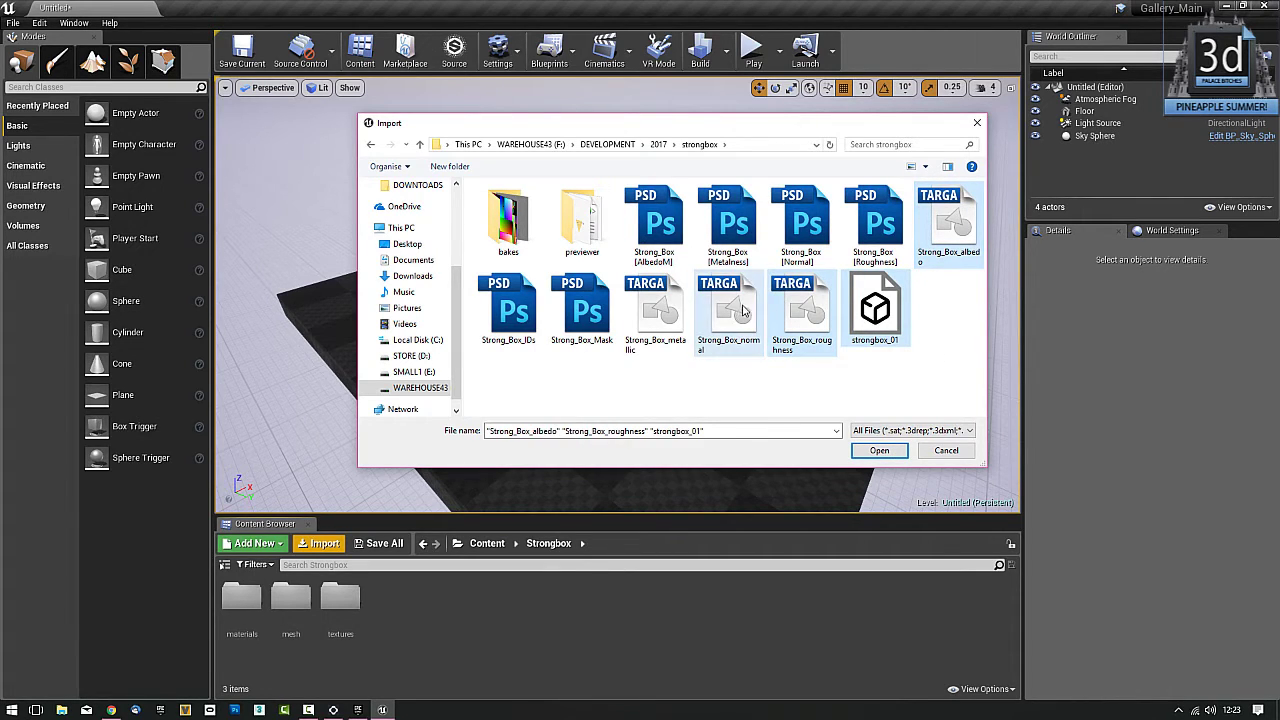
ctrl+click(665, 318)
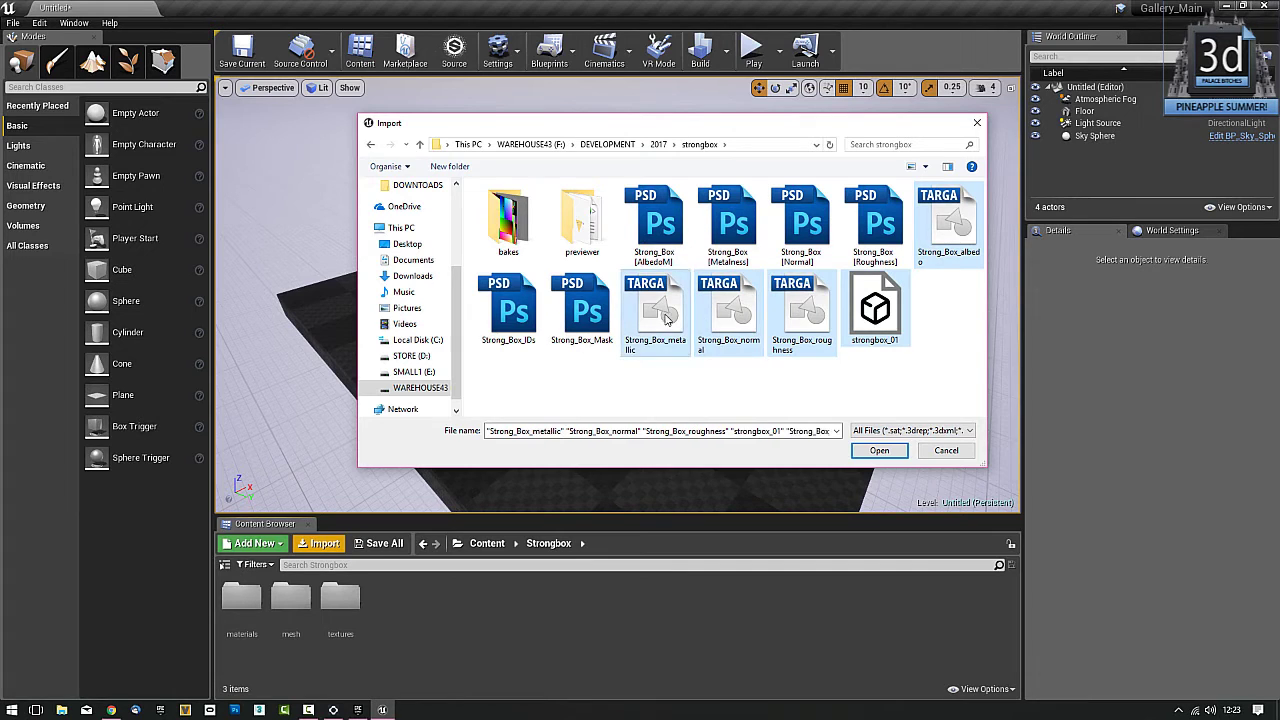
click(879, 450)
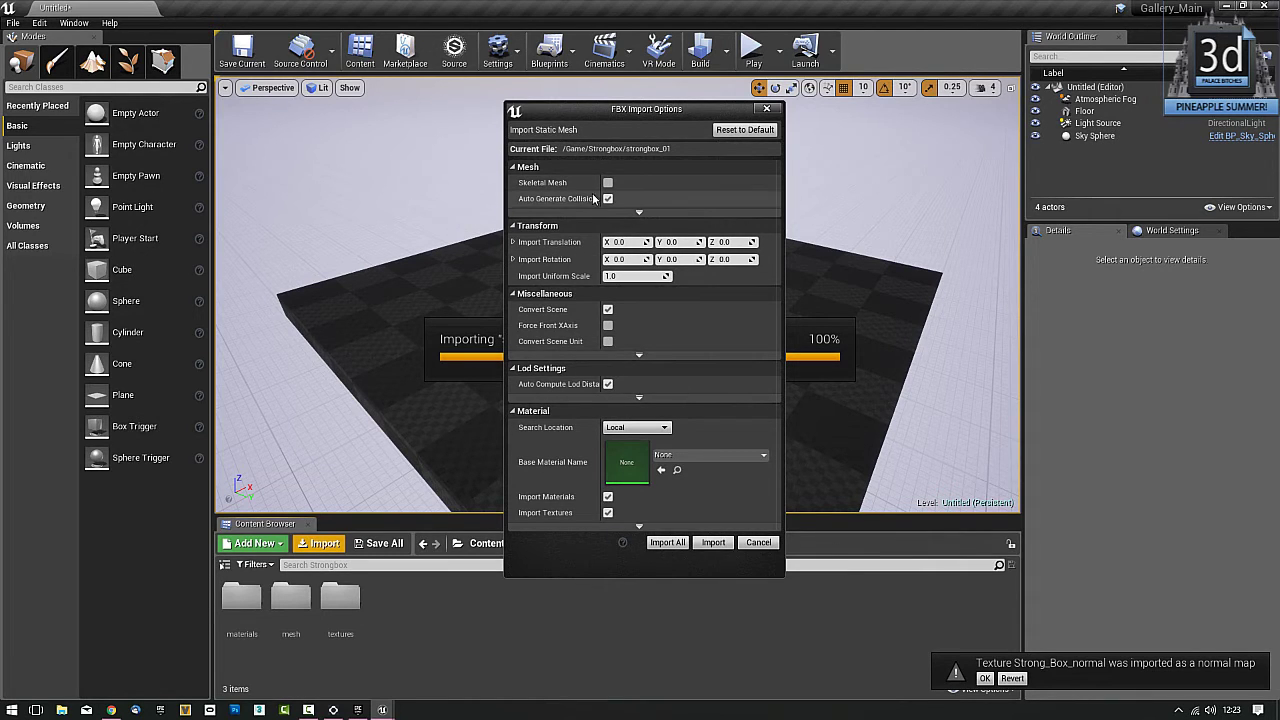
Step: Import everything with the default FBX options, clear and close the message log, and deselect the imported assets
click(670, 542)
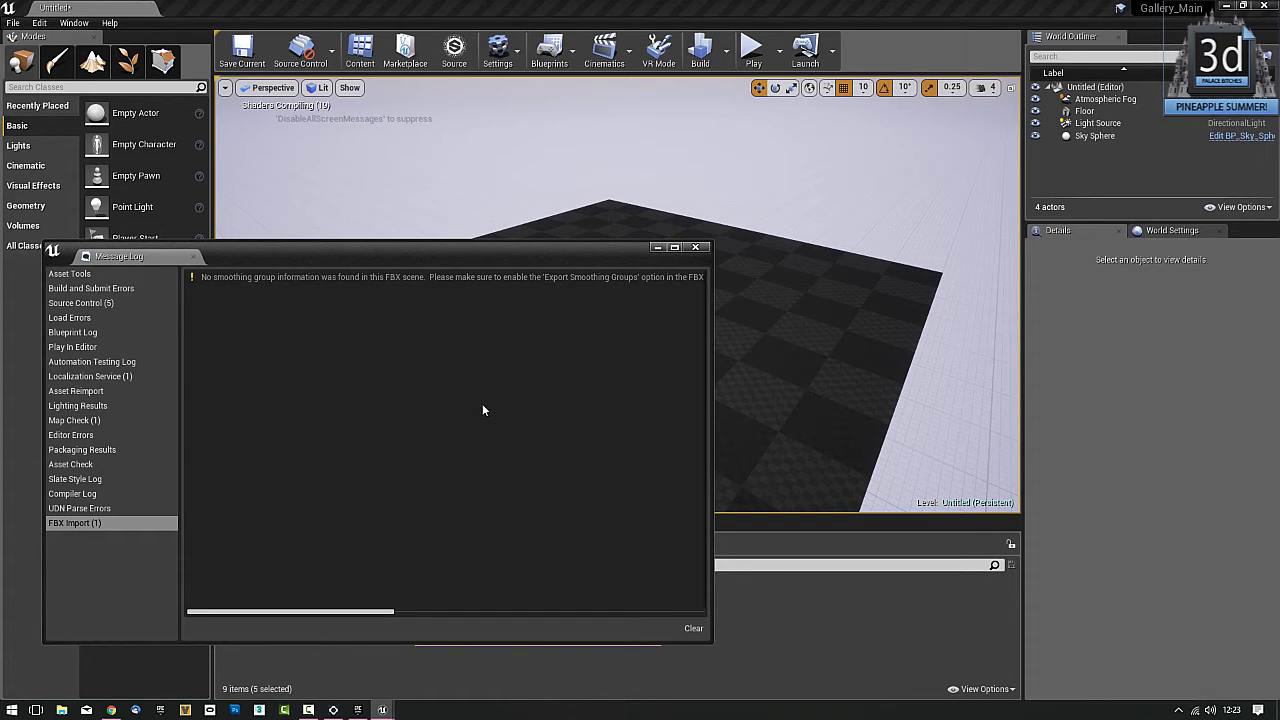
click(694, 630)
click(696, 247)
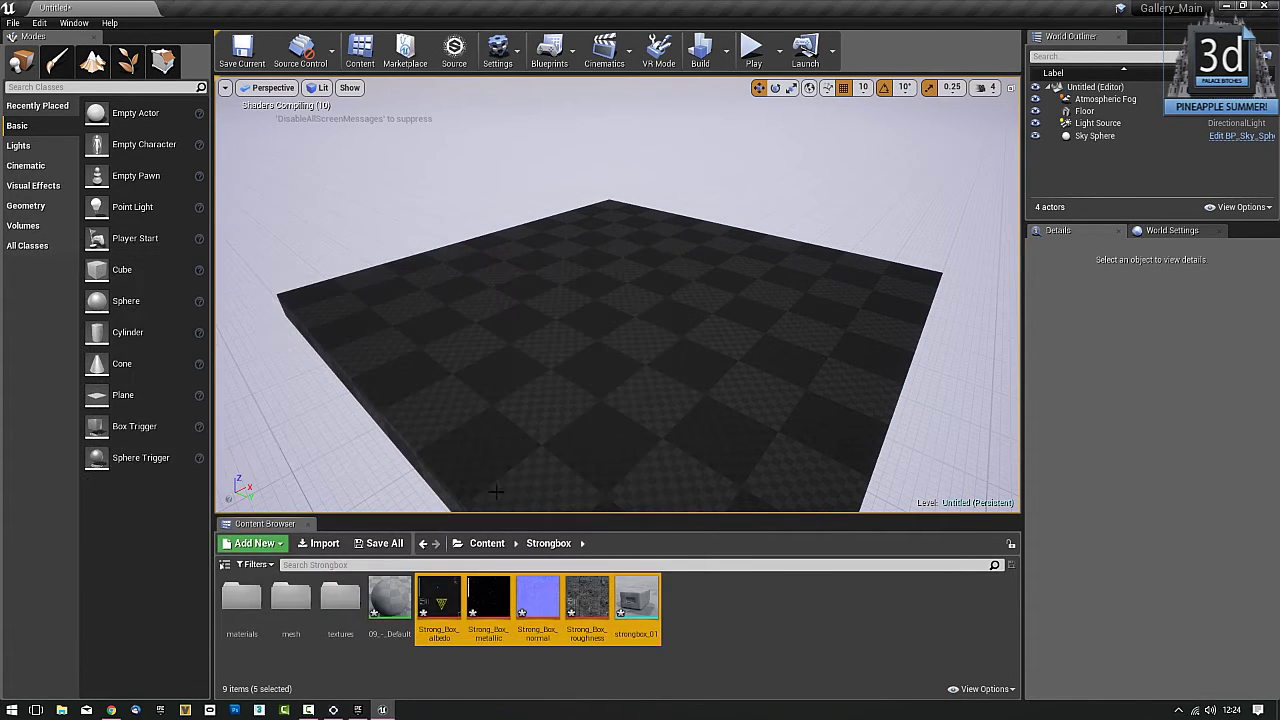
click(741, 650)
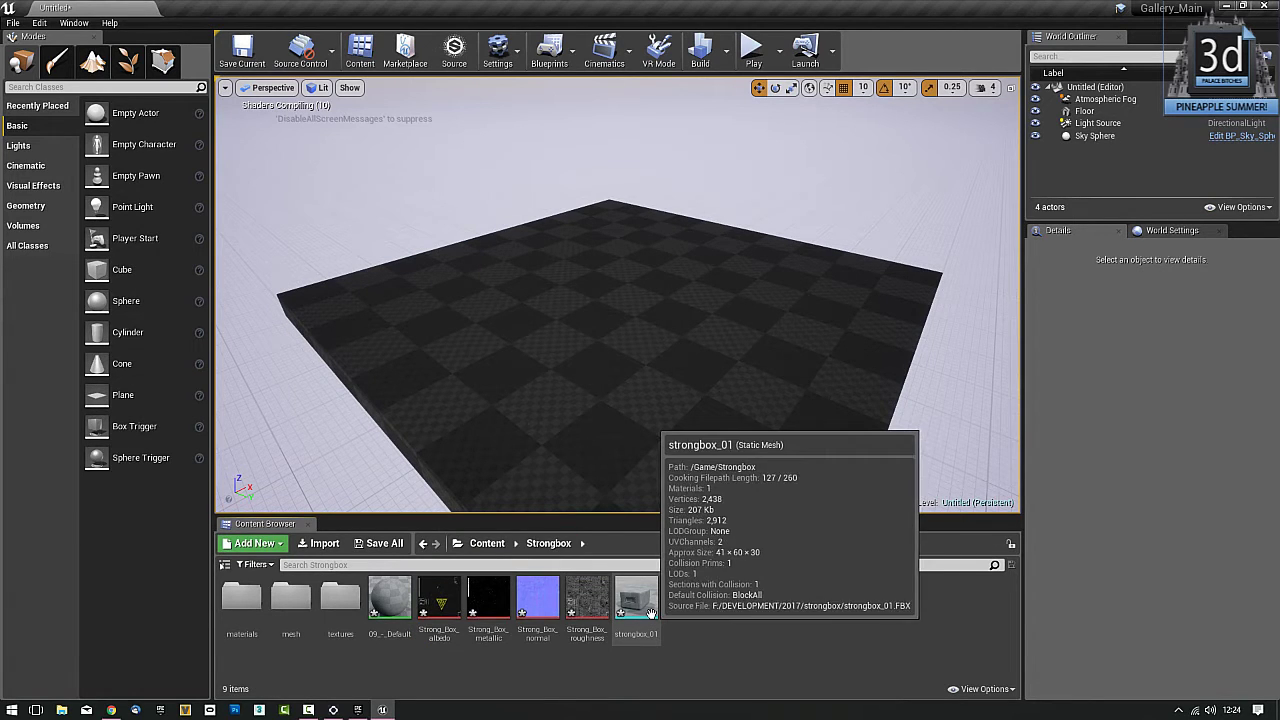
Step: Rename the imported 09_-_Default material as strongbox_mat
click(390, 598)
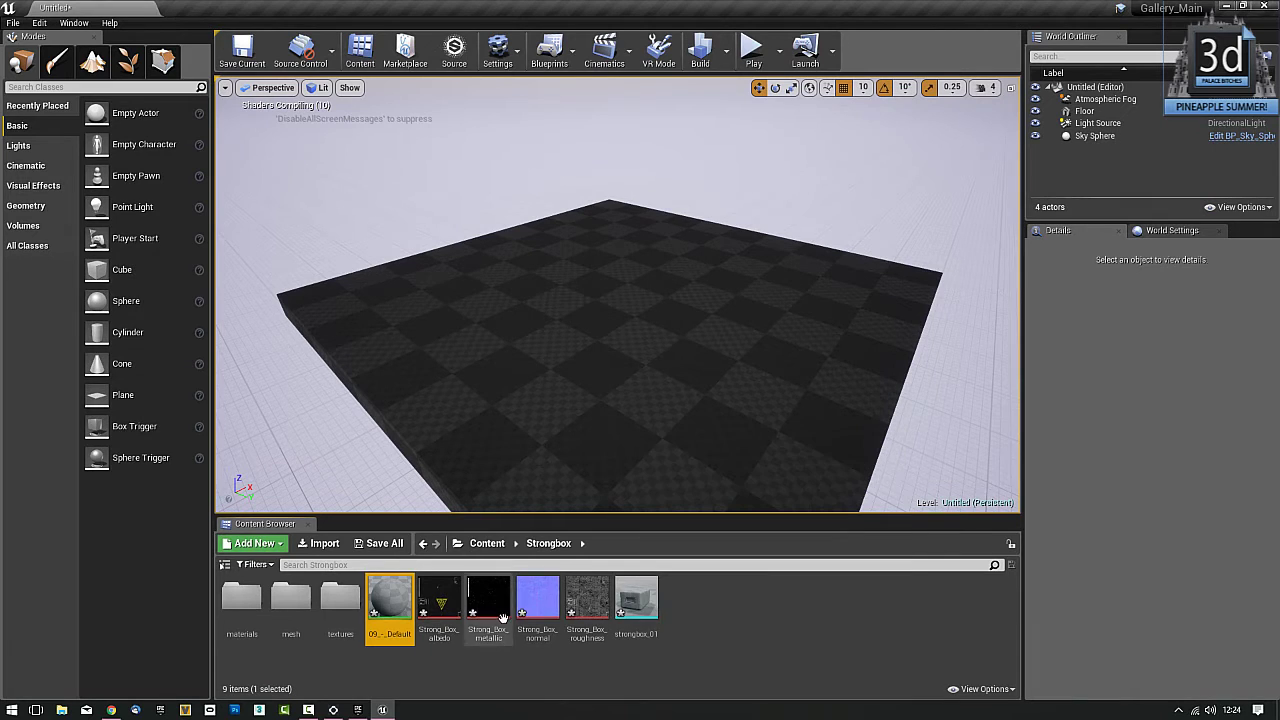
mouse_move(389, 606)
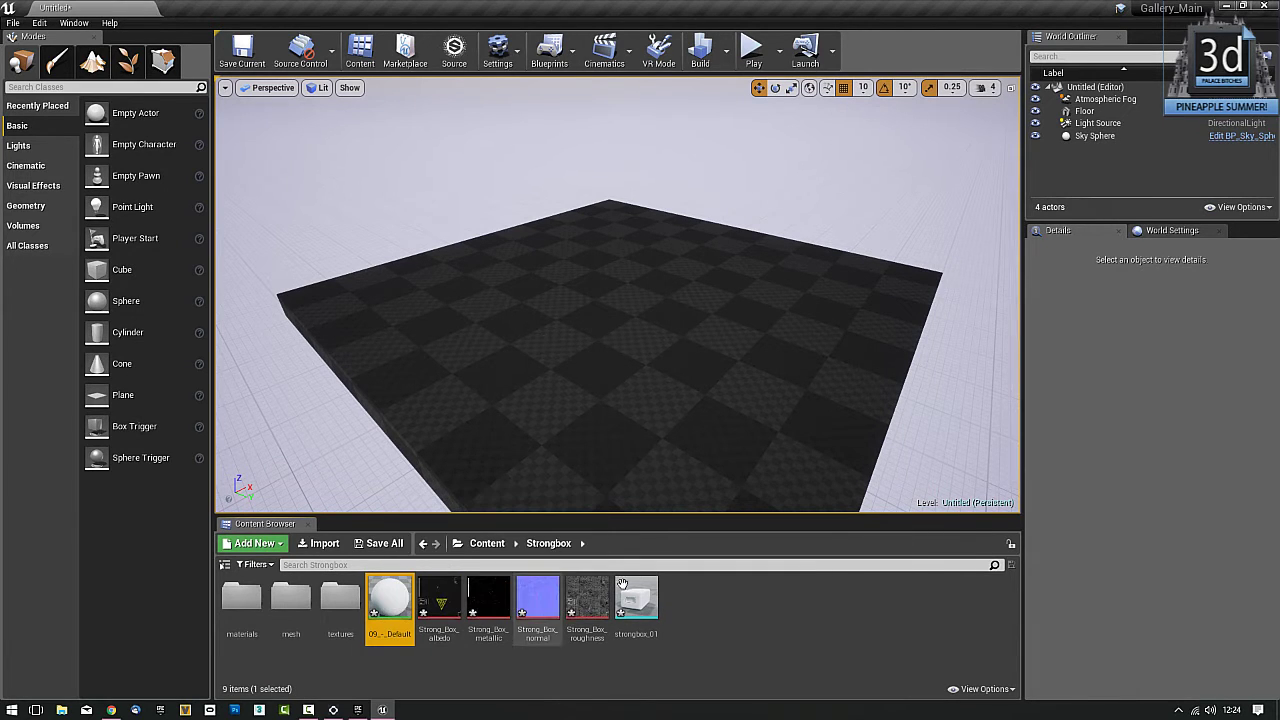
mouse_move(631, 580)
key(F2)
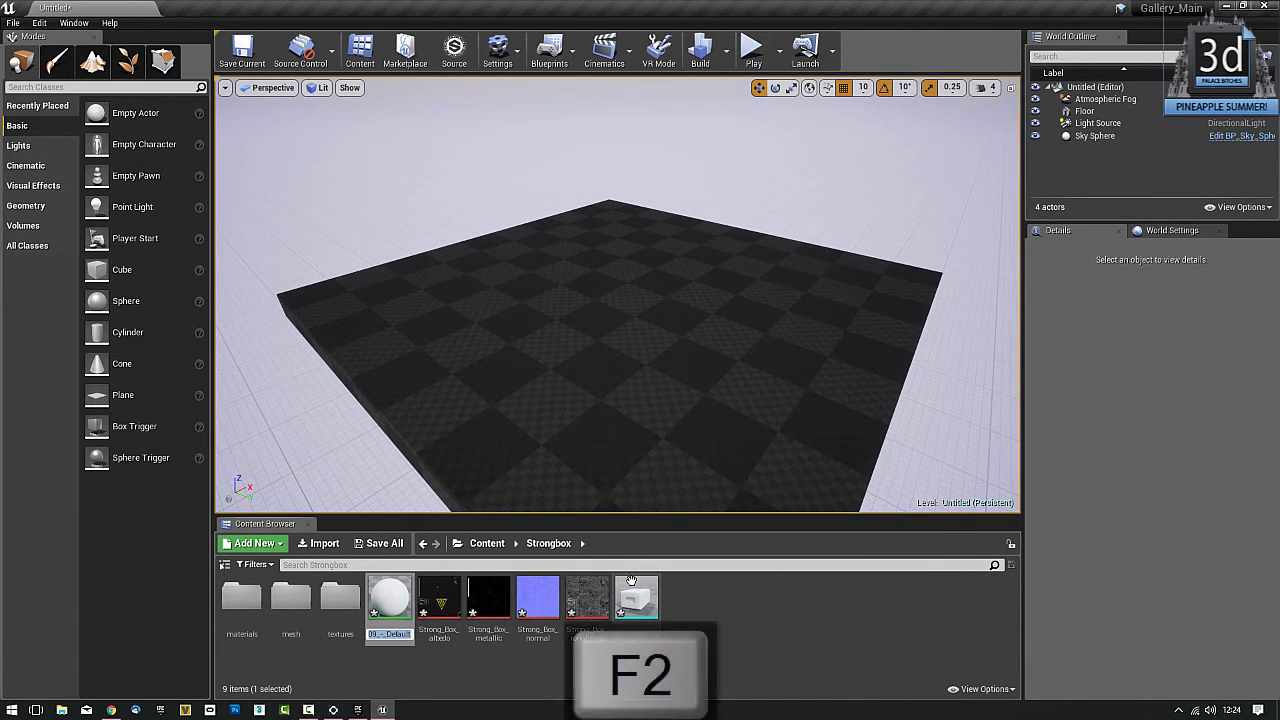
text(stro)
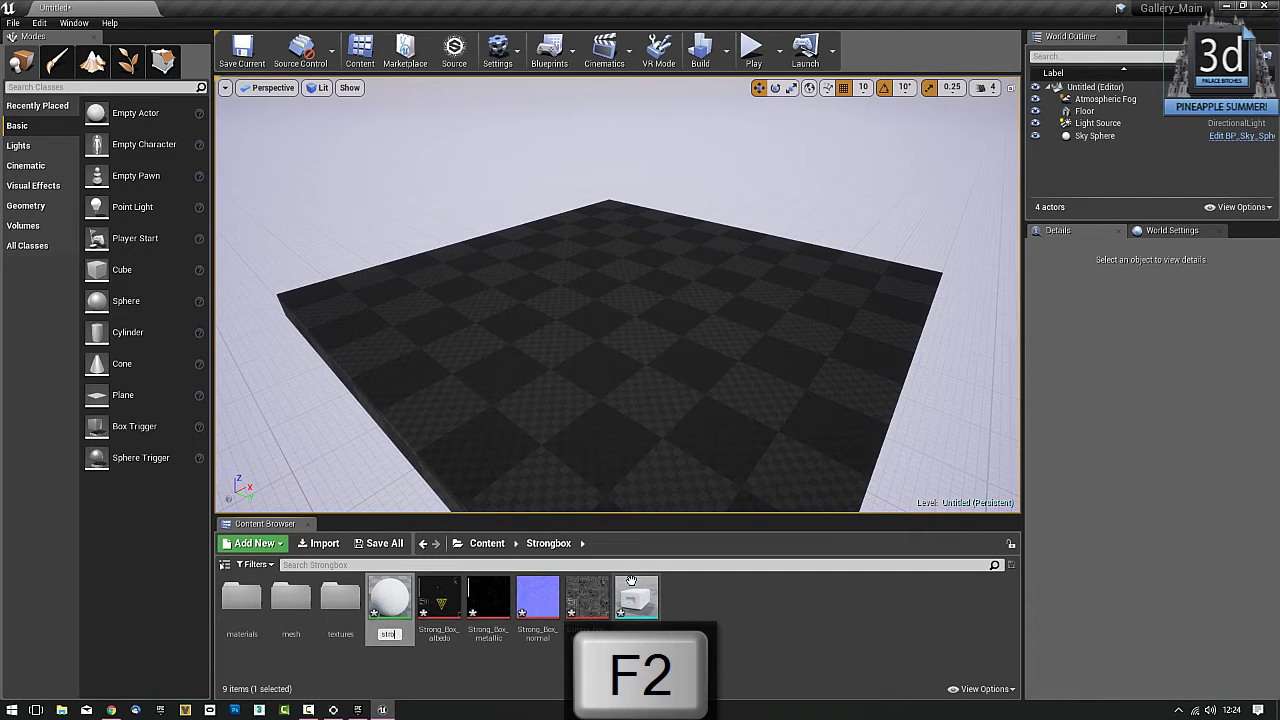
text(ngbox_mat)
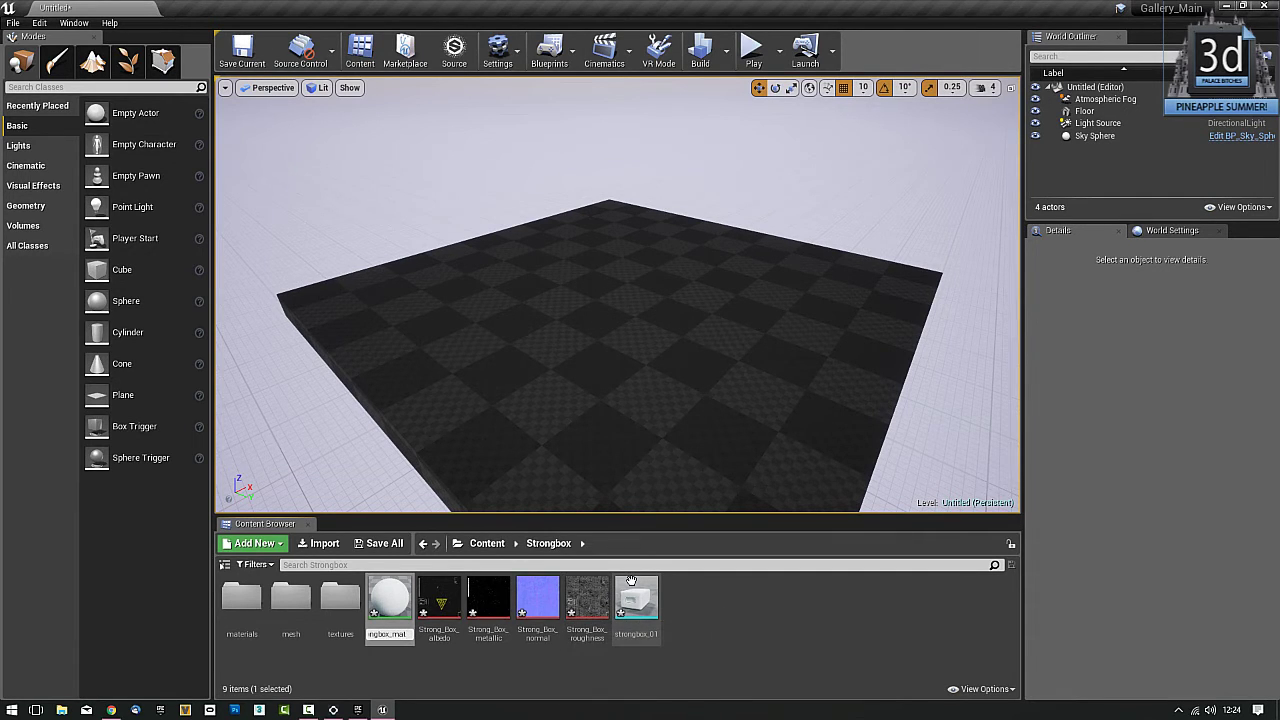
key(Return)
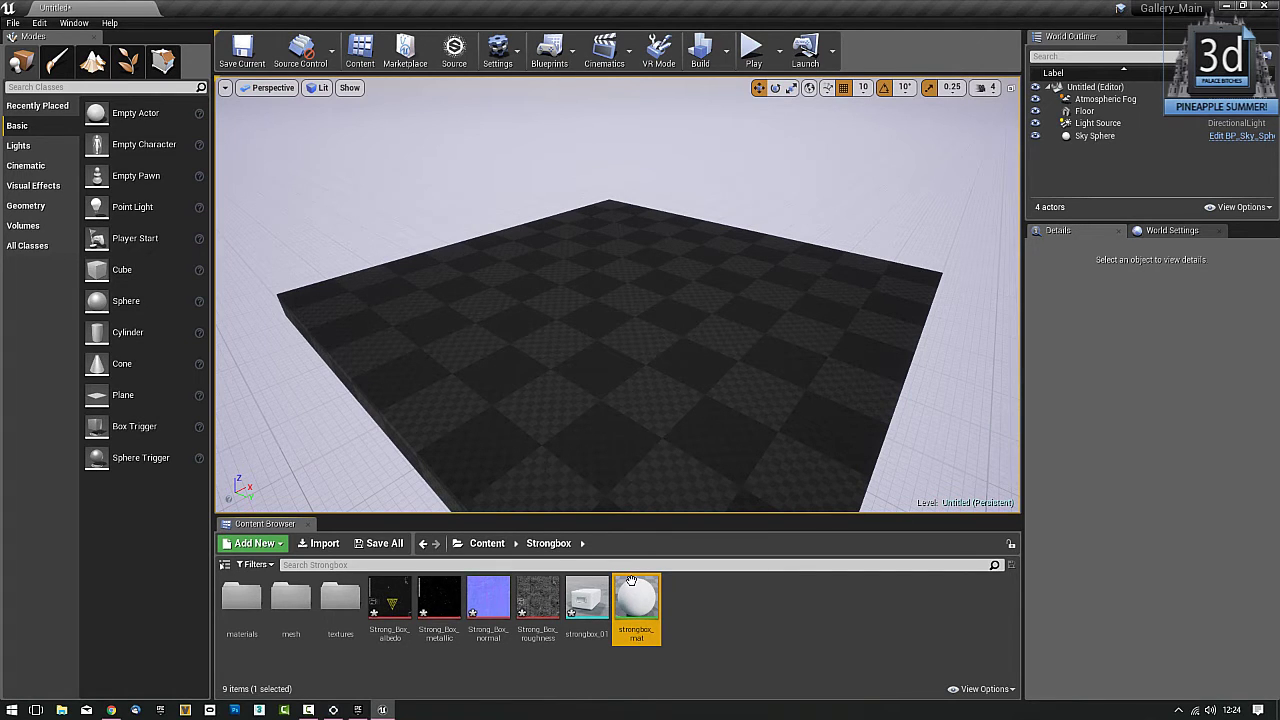
Step: Open the strongbox_01 mesh in its editor, enlarge the window and examine the box from another side
double_click(587, 600)
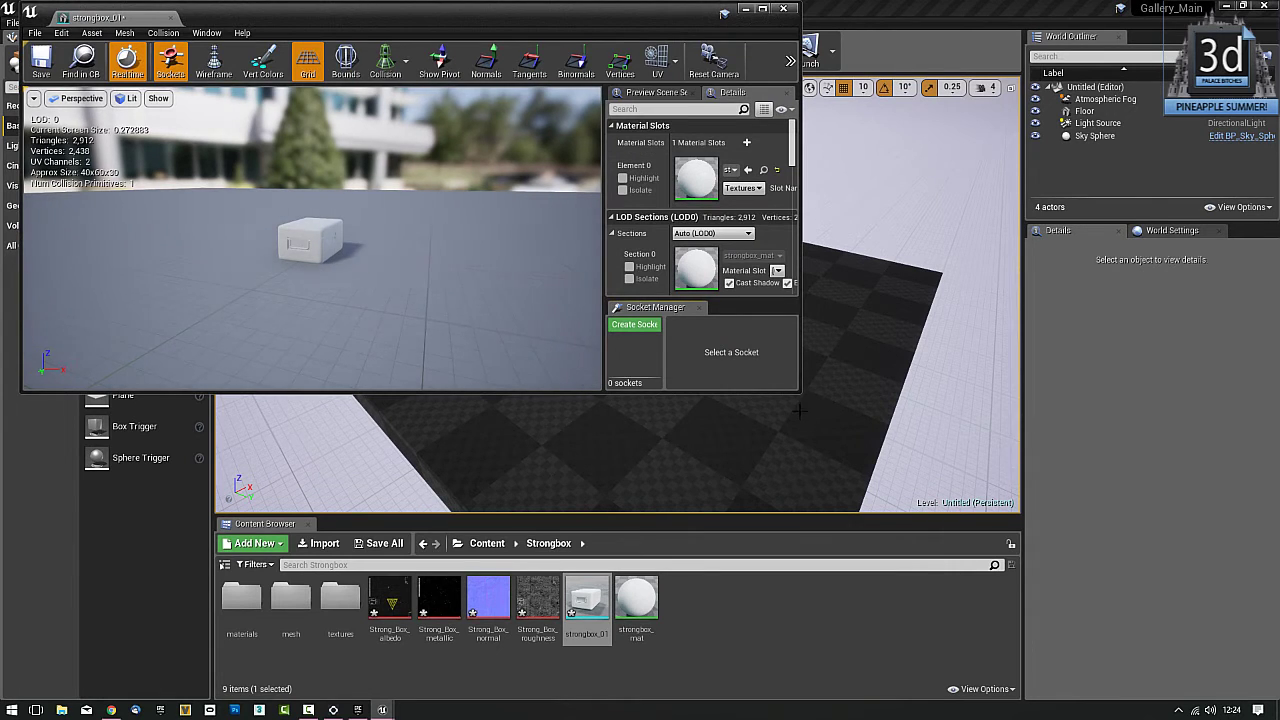
drag(797, 392, 1265, 524)
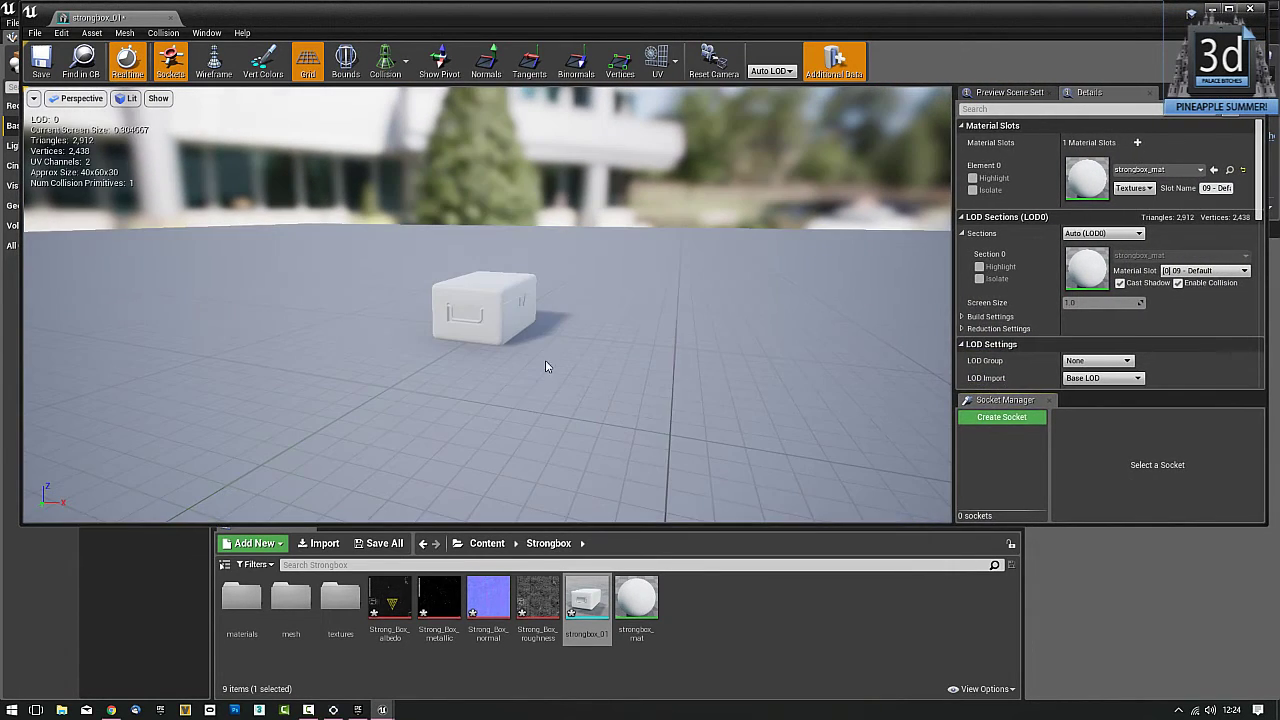
scroll(540, 362, up, 3)
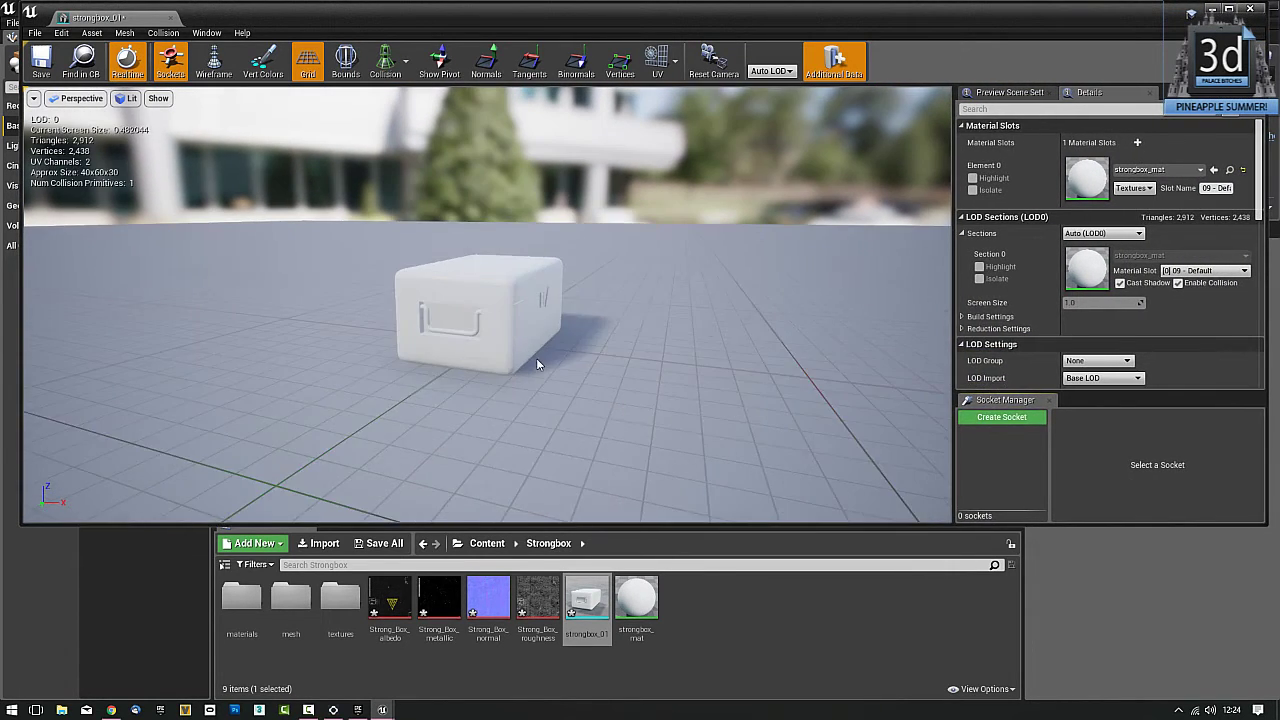
scroll(538, 362, up, 3)
scroll(543, 358, down, 4)
drag(588, 358, 625, 380)
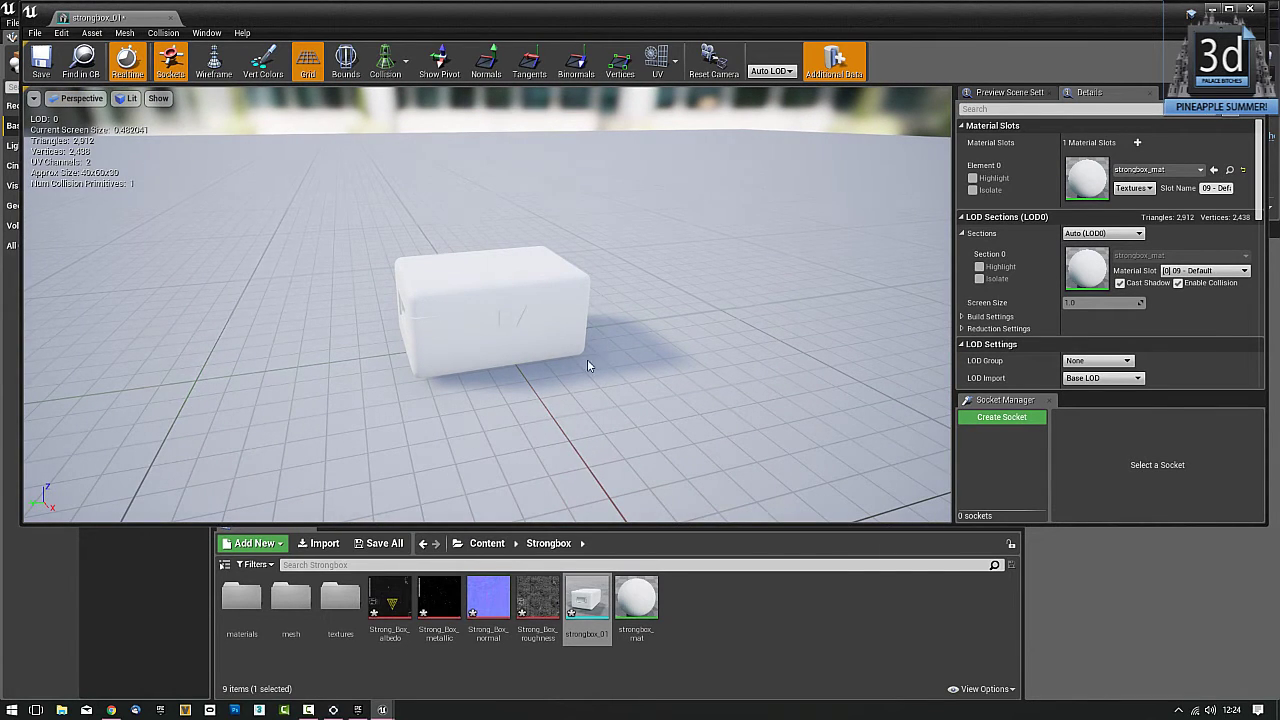
click(405, 61)
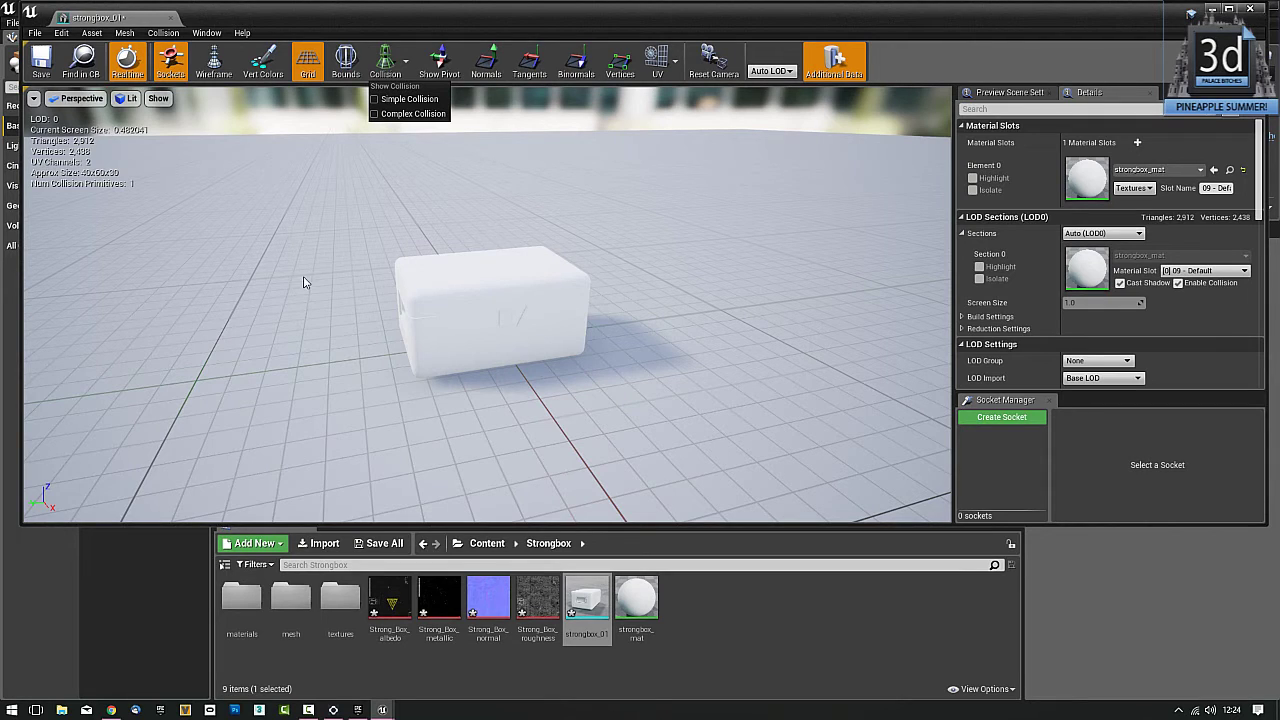
click(376, 100)
click(358, 205)
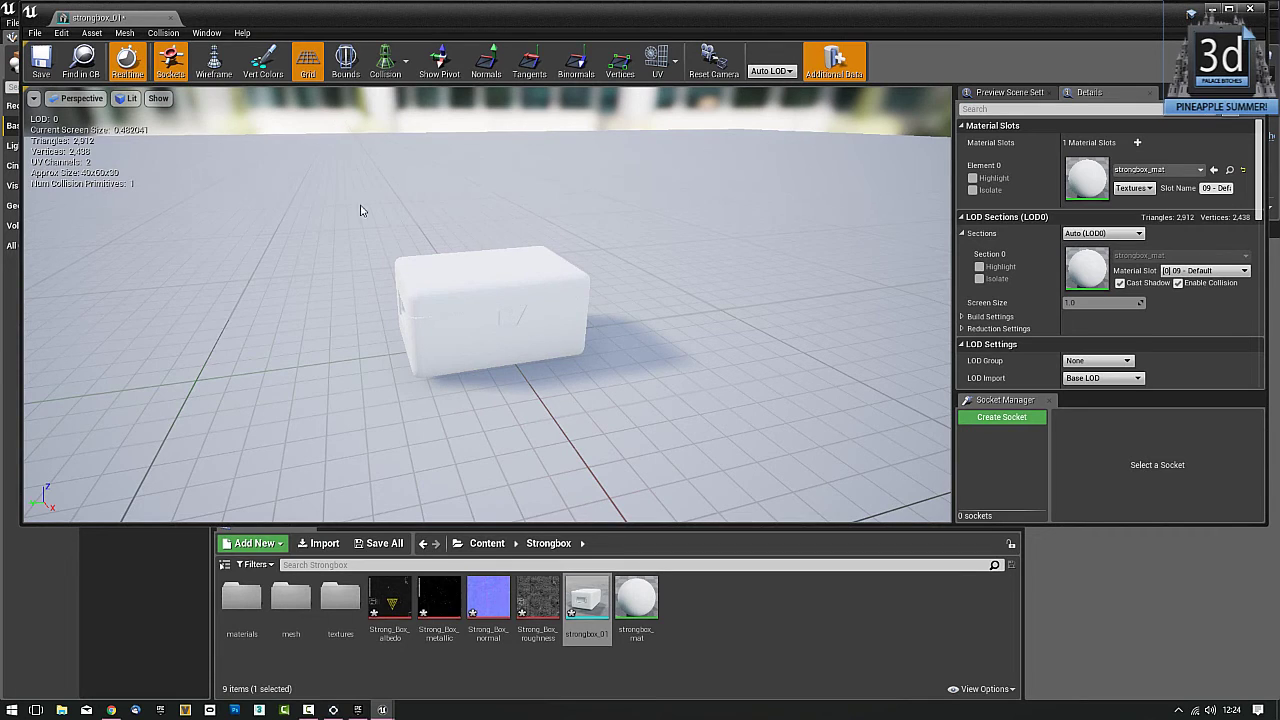
Step: Open strongbox_mat for editing, separate its overlapping nodes and delete the default vector parameter feeding Base Color
click(636, 603)
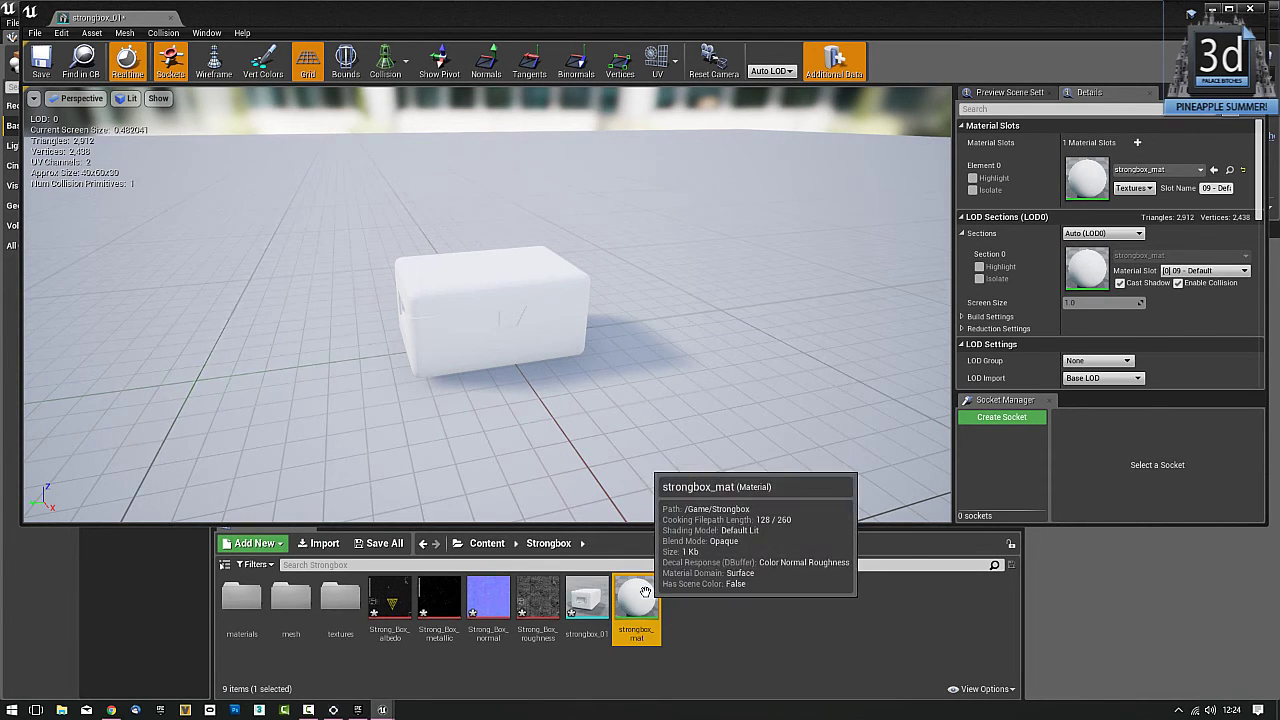
double_click(647, 597)
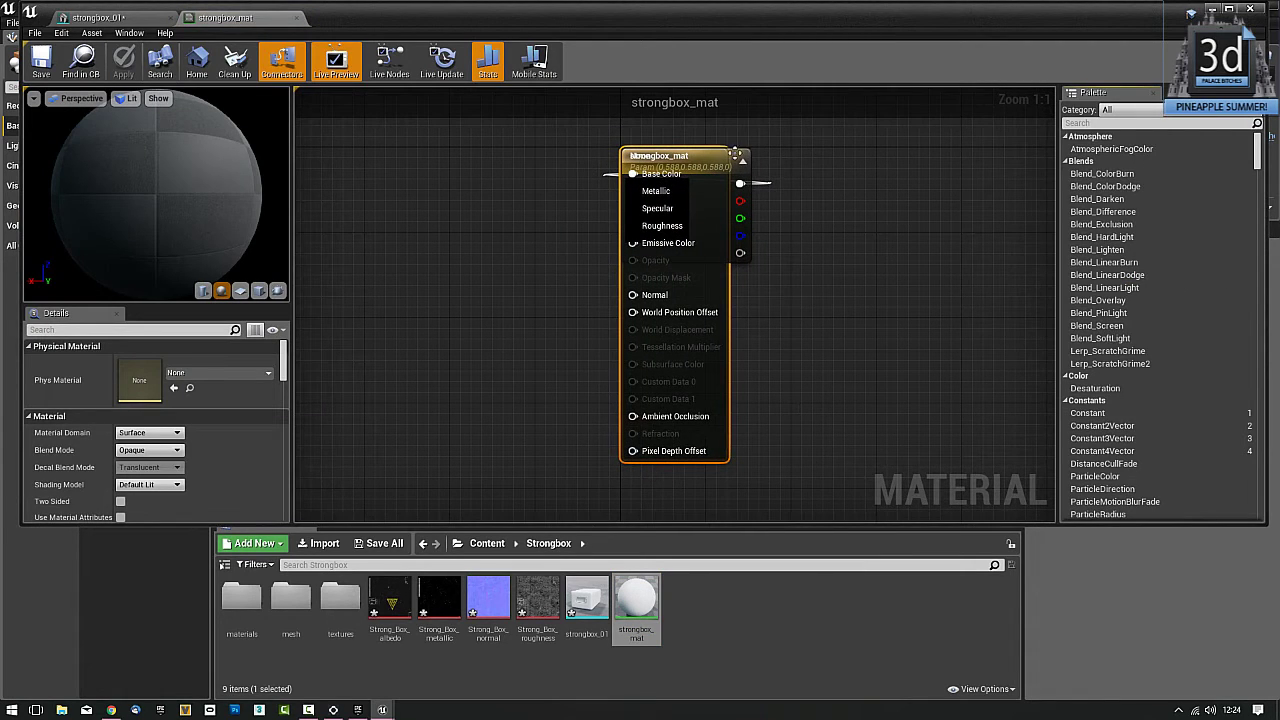
drag(731, 157, 924, 168)
click(660, 232)
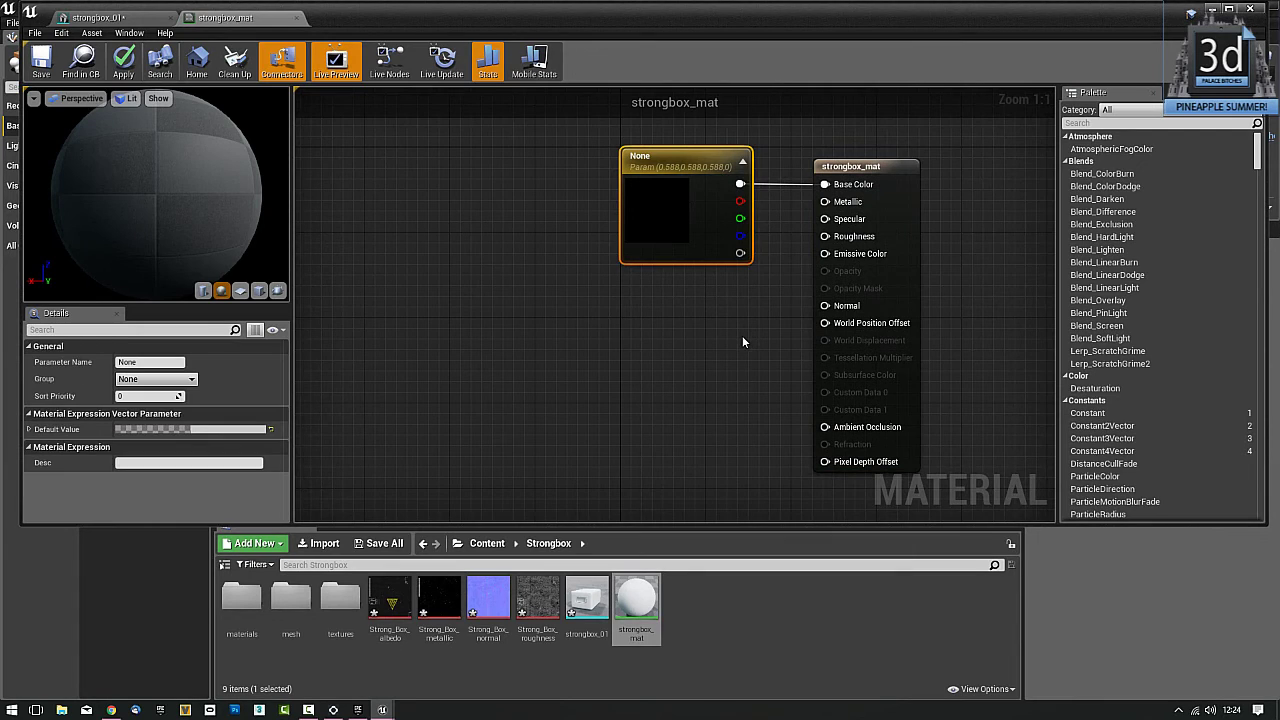
key(Delete)
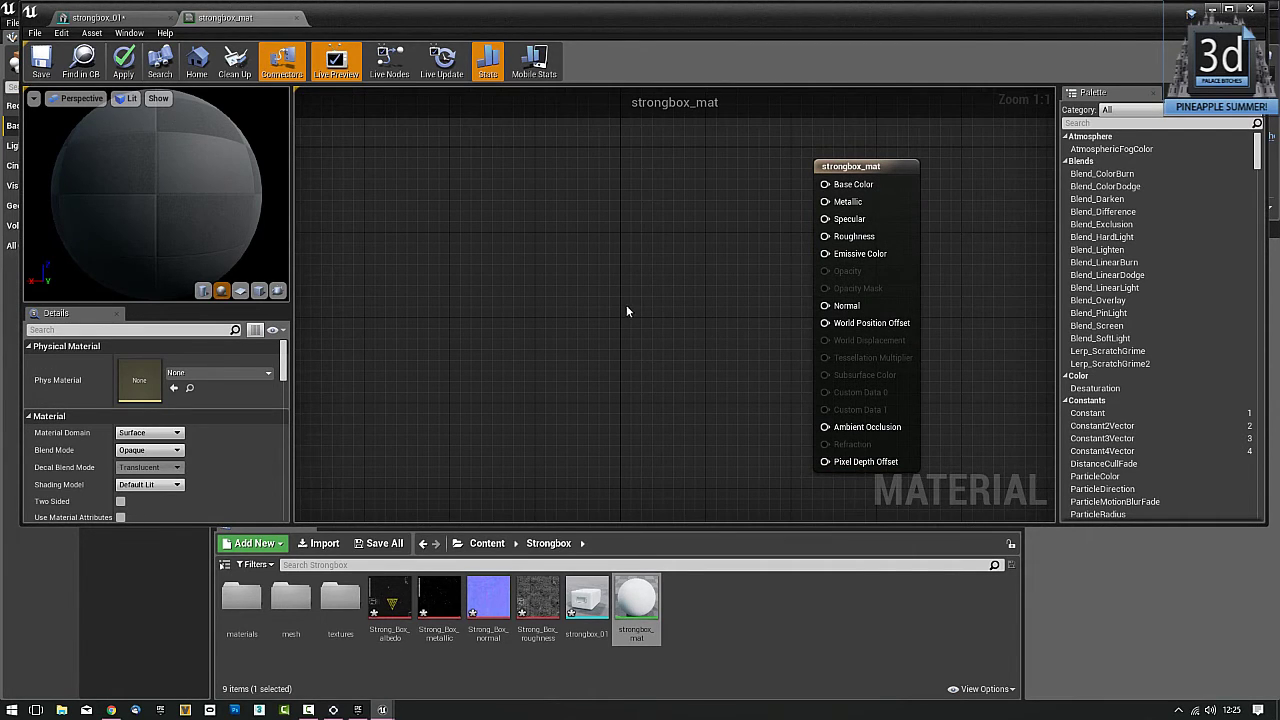
Step: Add Strong_Box_albedo to the strongbox_mat graph and connect it to Base Color, checking the preview sphere
right_drag(624, 311, 736, 289)
scroll(716, 296, down, 1)
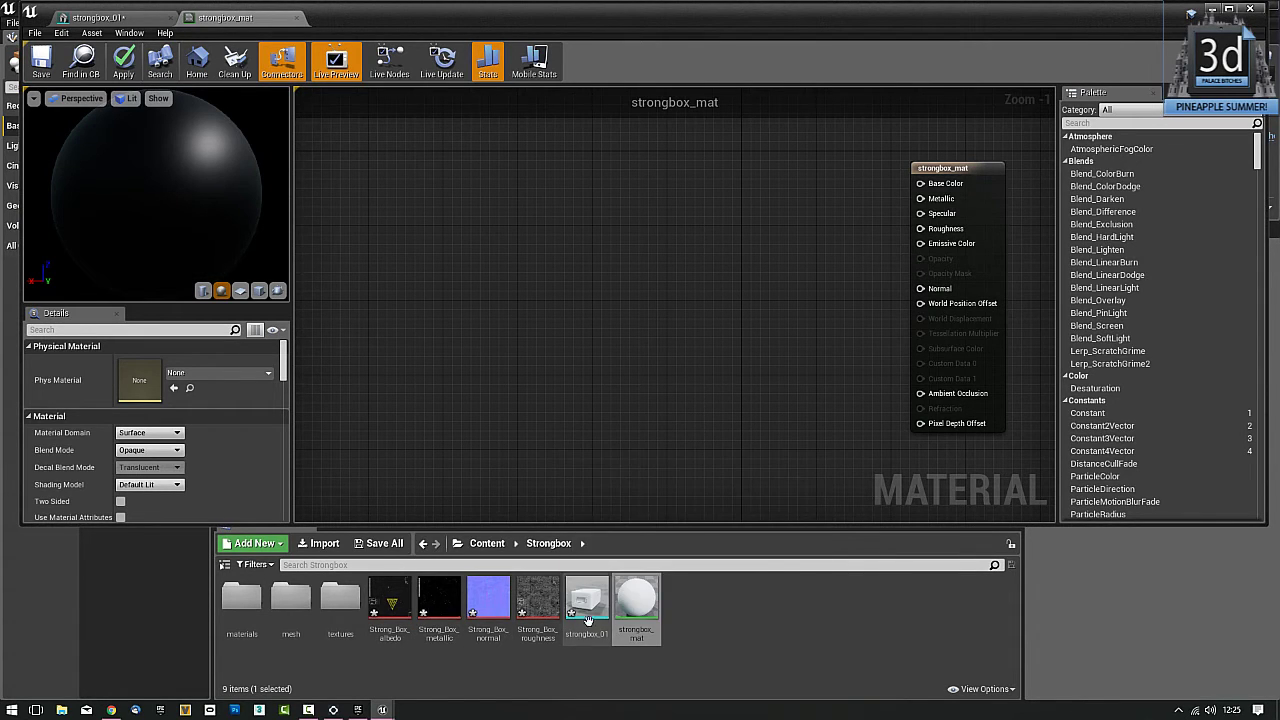
drag(390, 600, 370, 153)
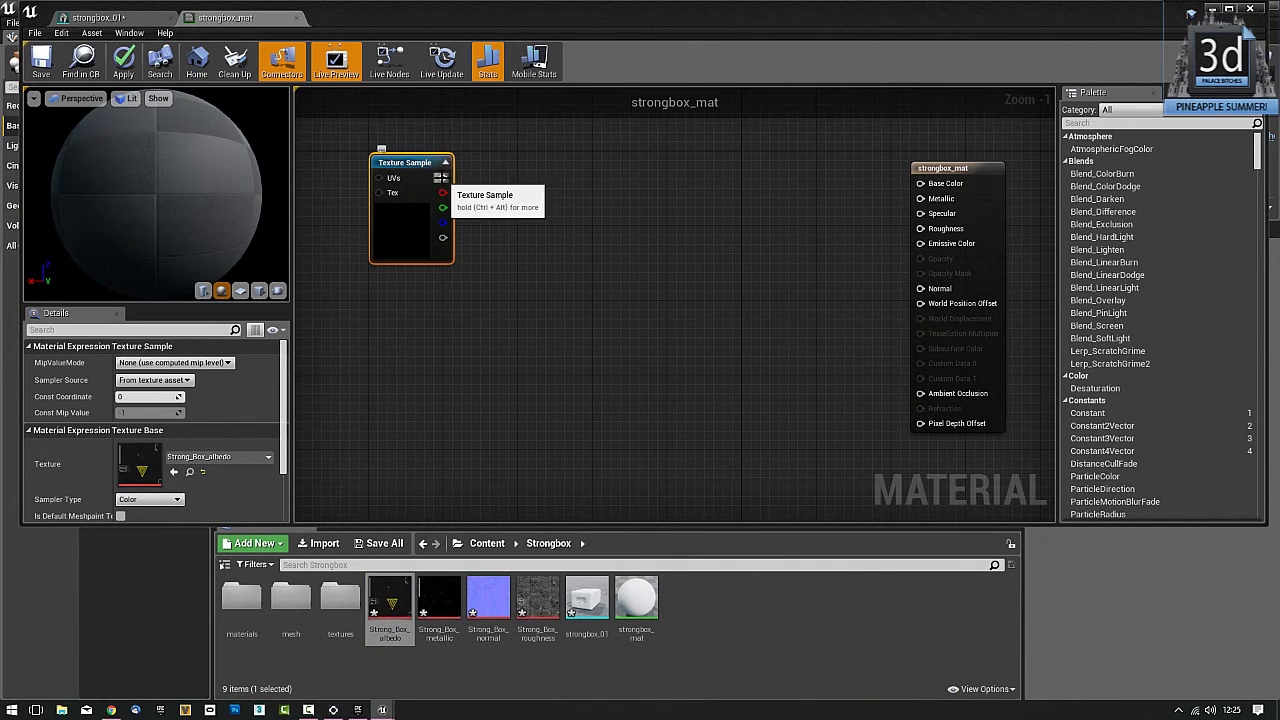
drag(443, 178, 920, 183)
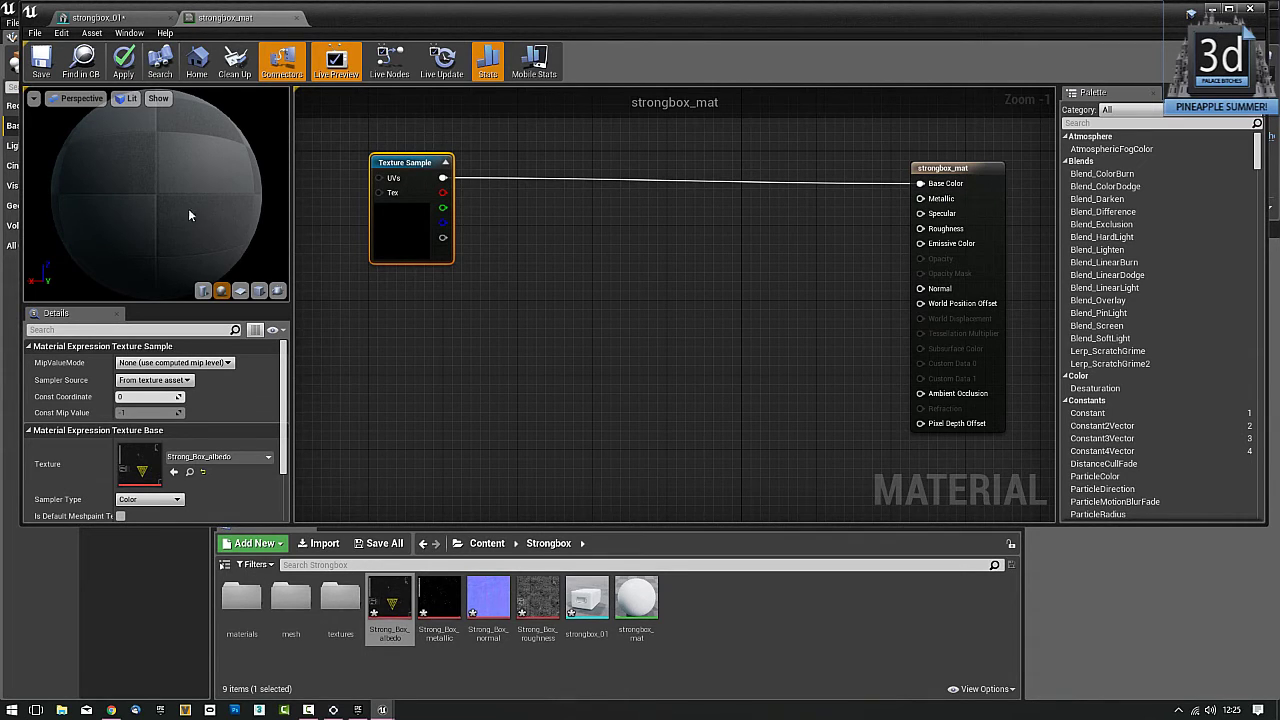
drag(207, 238, 227, 248)
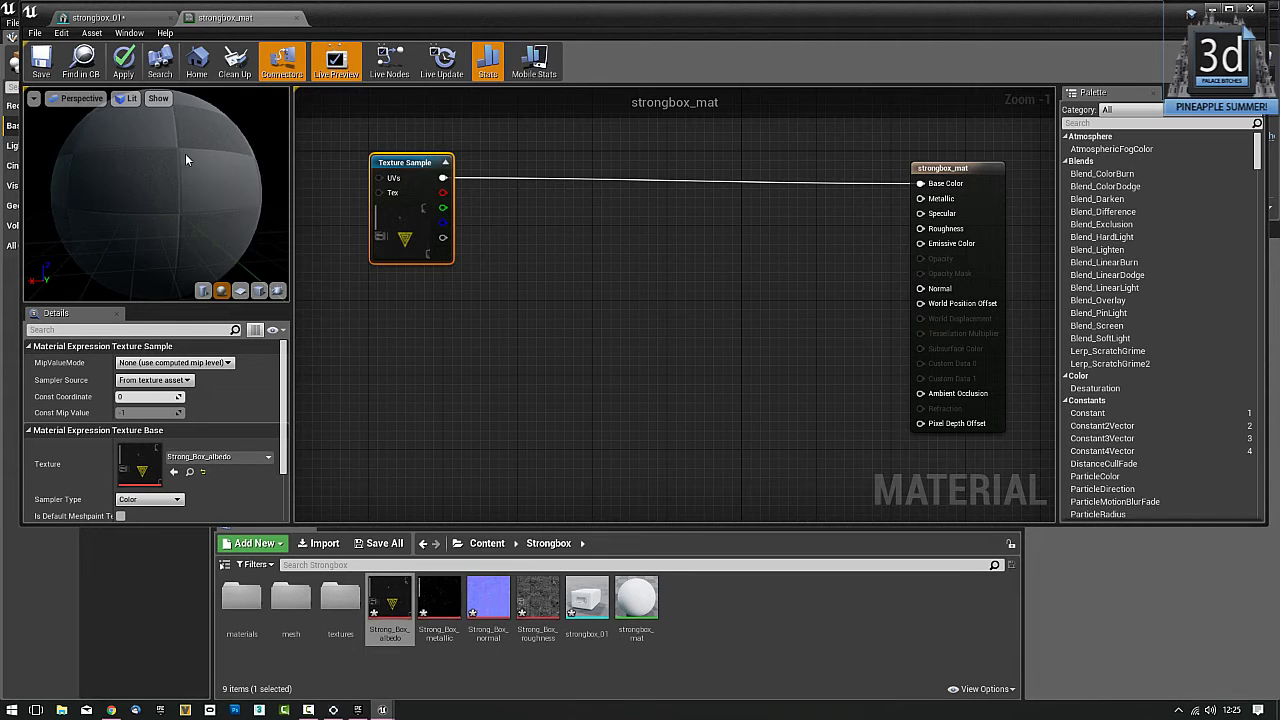
drag(185, 154, 160, 285)
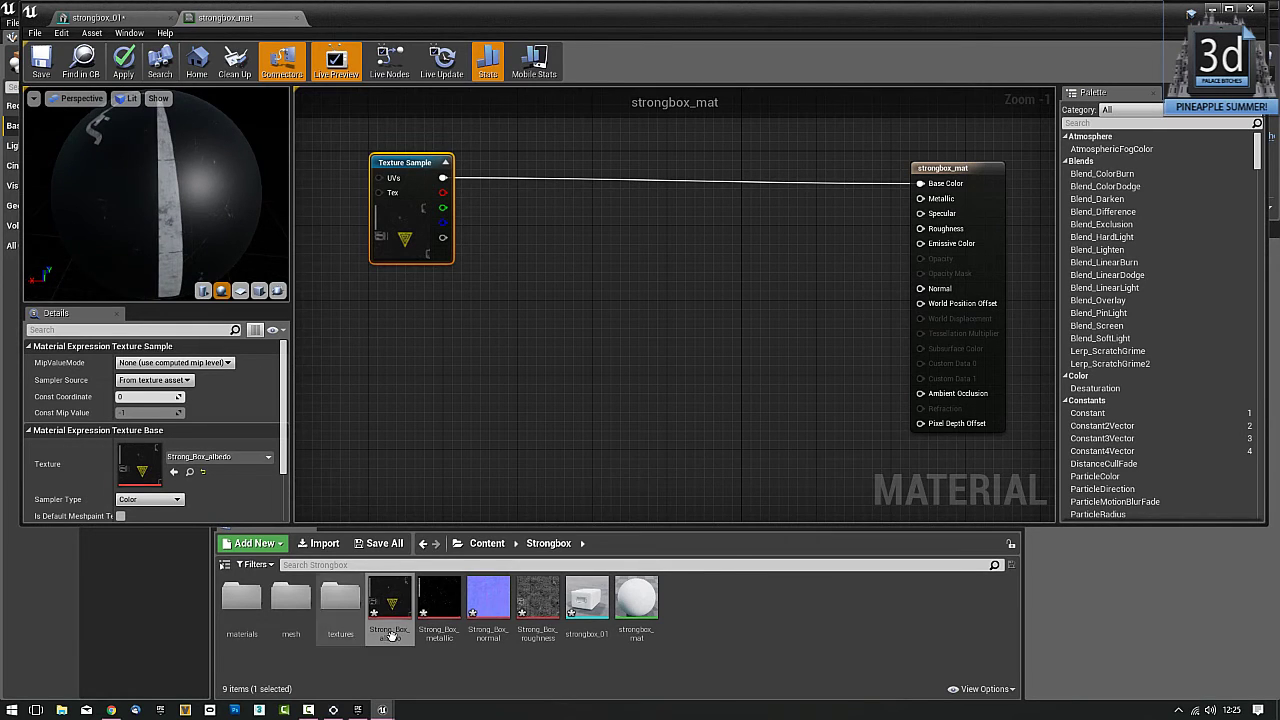
Step: Add the Strong_Box_metallic and Strong_Box_roughness textures to the graph and connect them to Metallic and Roughness respectively
click(433, 608)
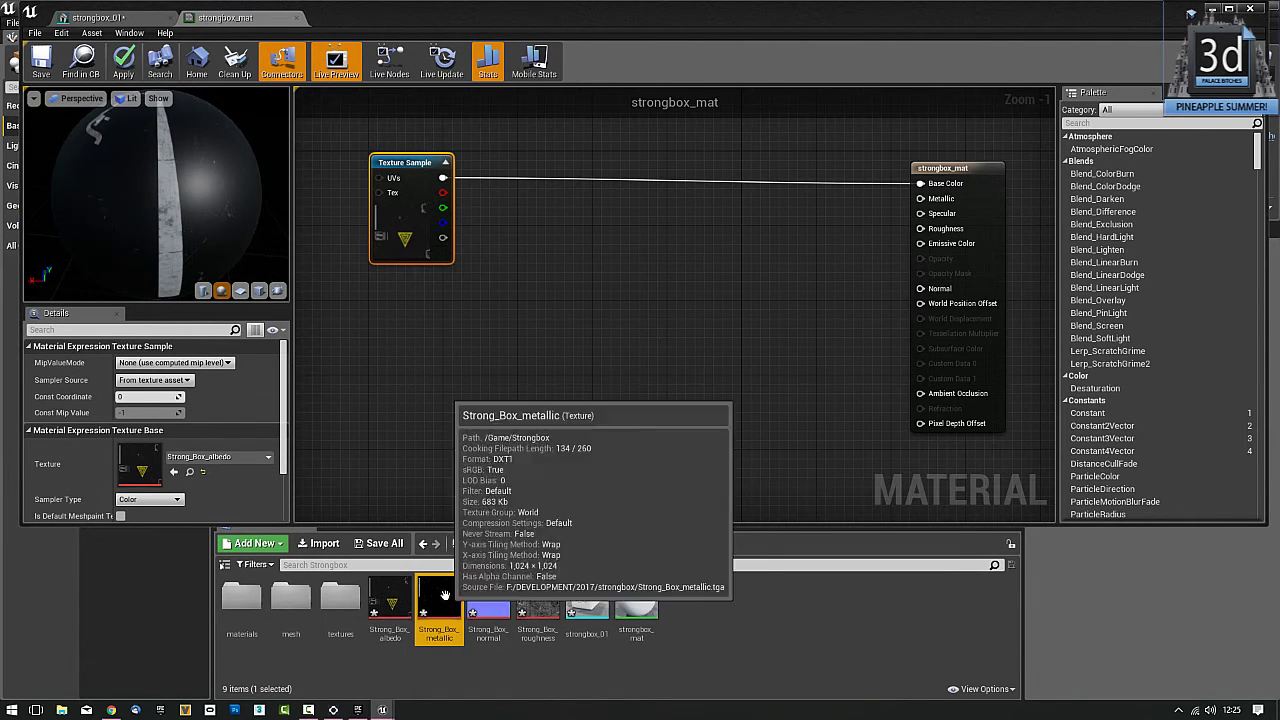
drag(445, 625, 370, 274)
drag(441, 296, 920, 198)
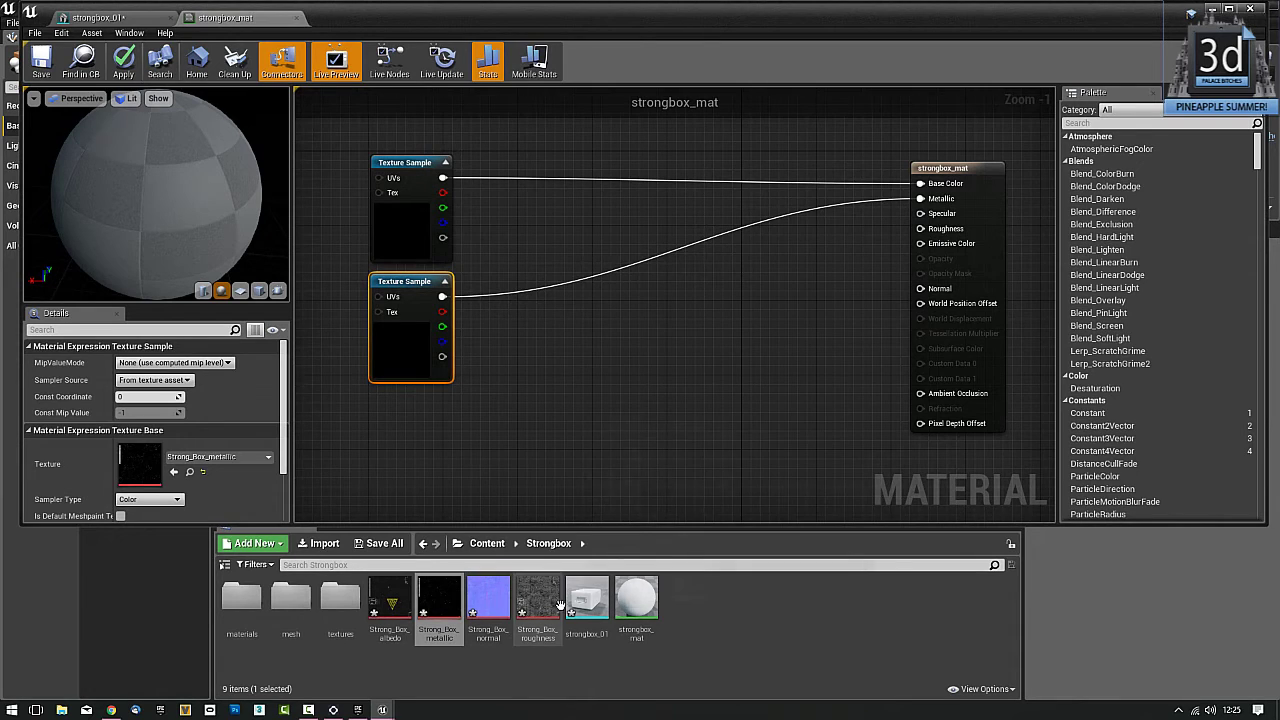
drag(538, 600, 474, 277)
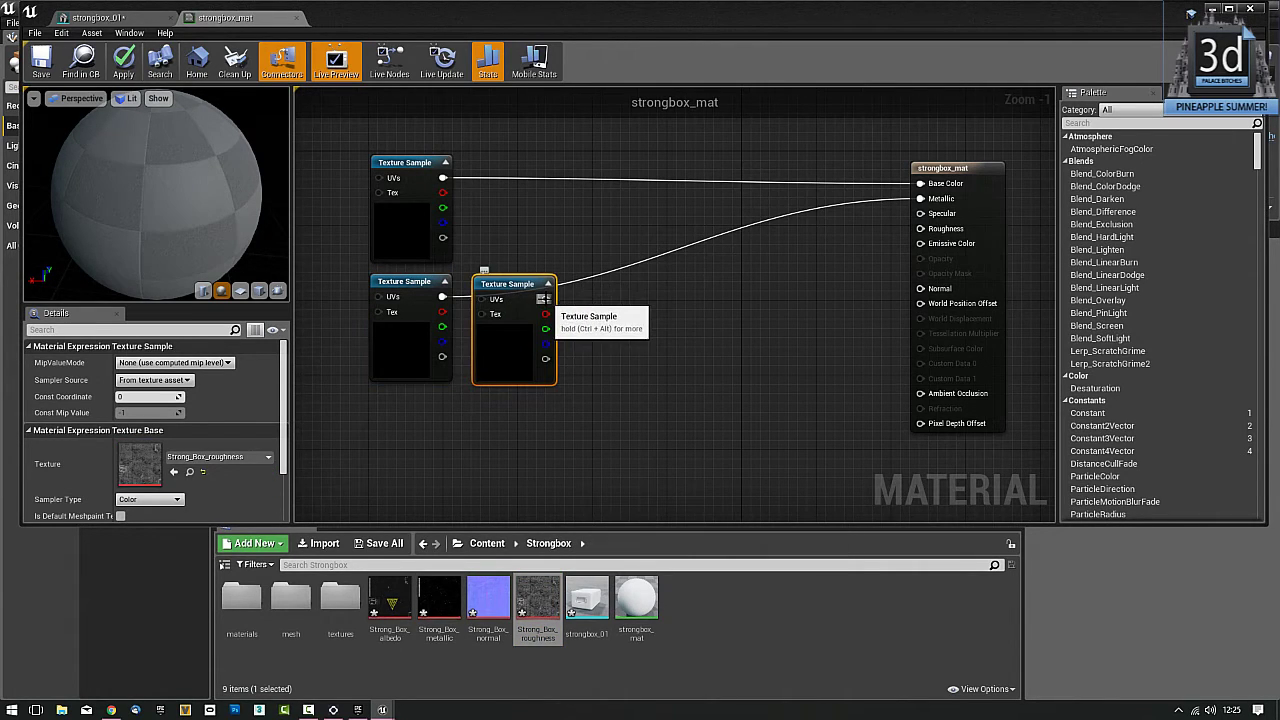
drag(543, 298, 922, 230)
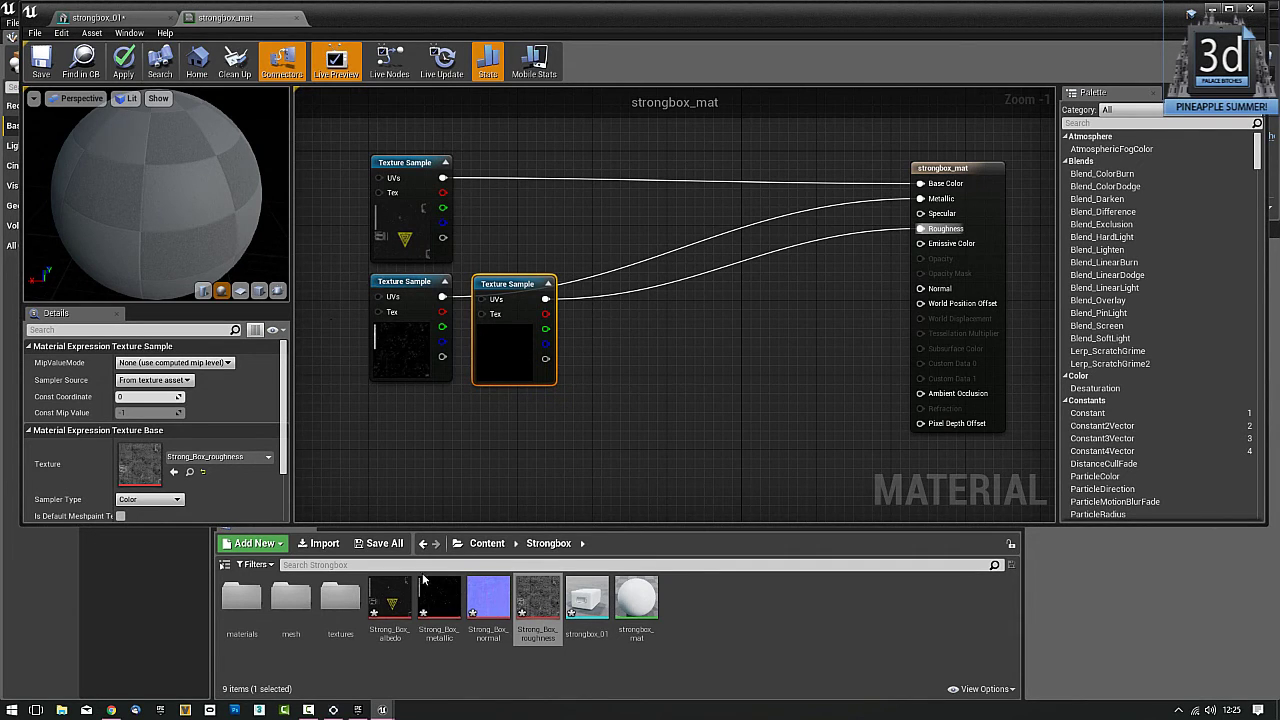
Step: Add Strong_Box_normal to the graph, connect it to the Normal input and apply the material changes
drag(483, 591, 371, 396)
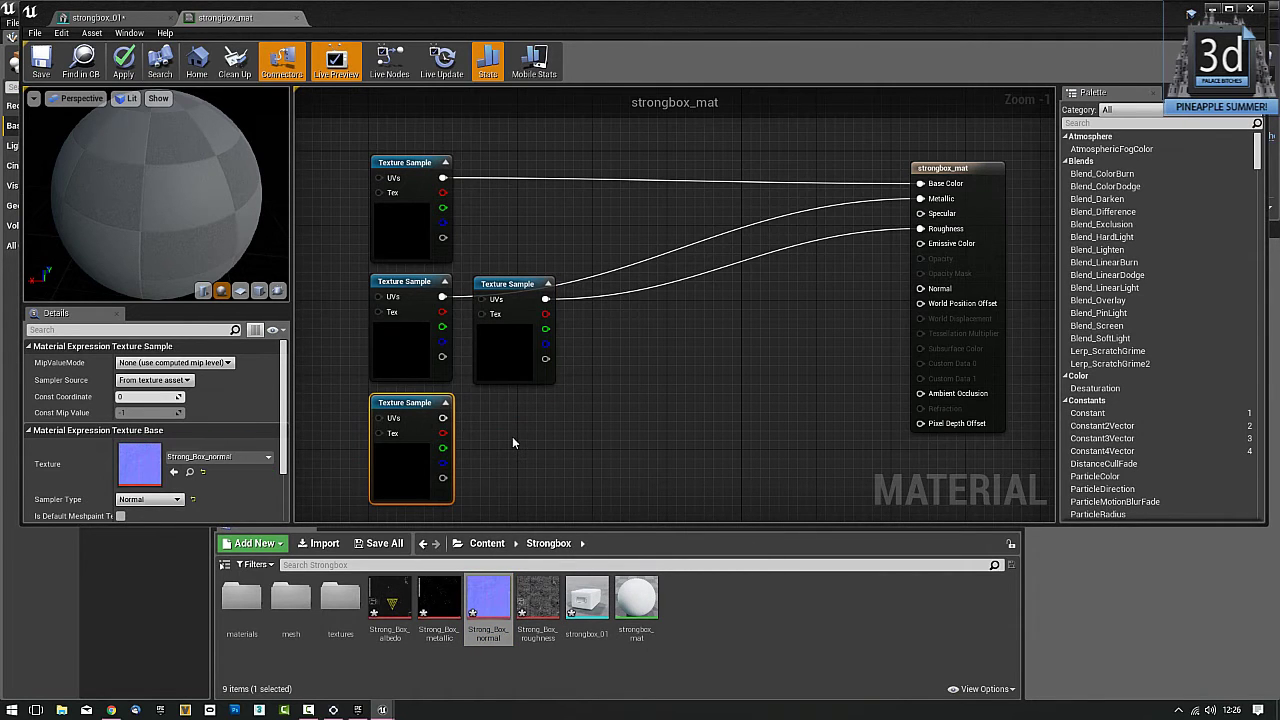
drag(443, 418, 932, 290)
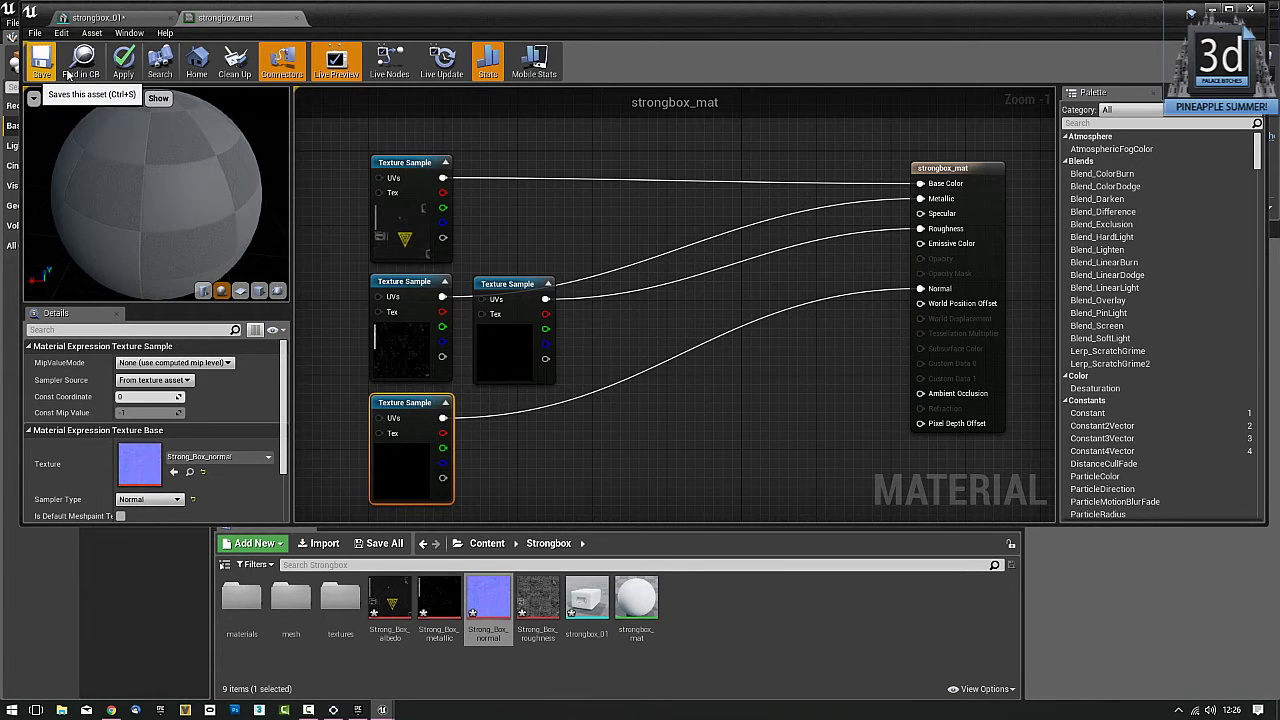
click(123, 64)
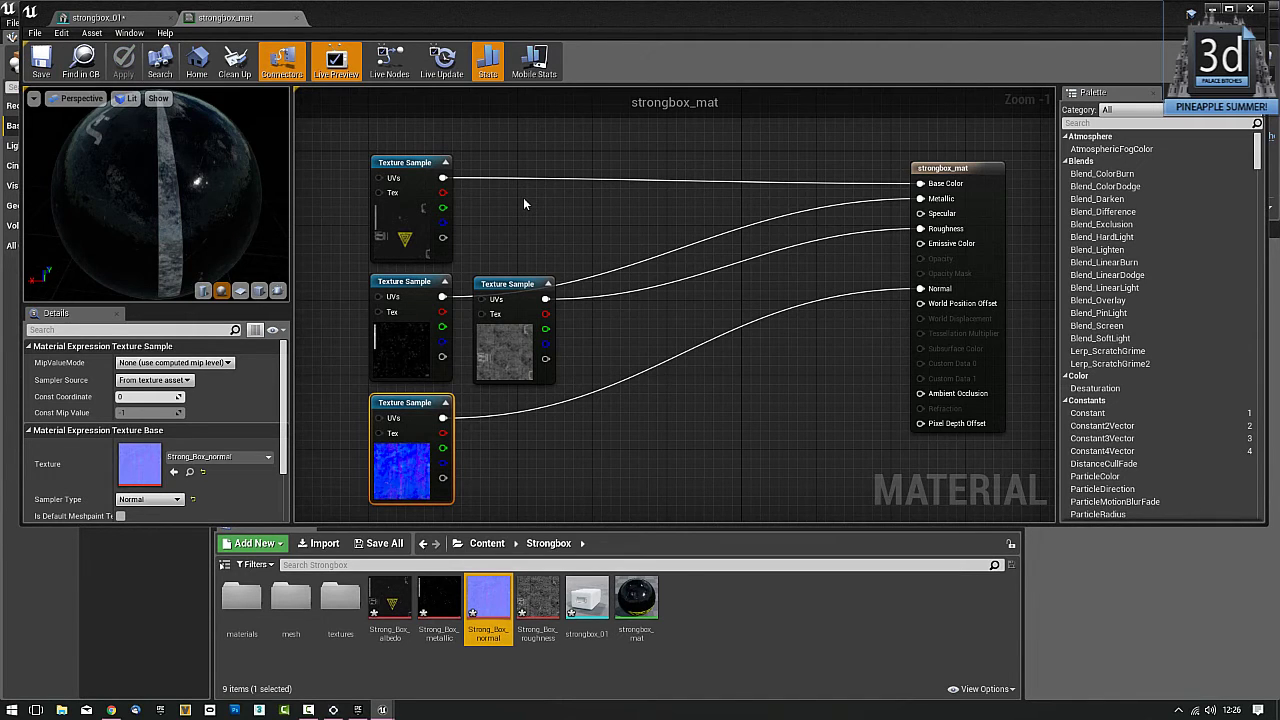
Step: Examine the applied material on the preview sphere and on the strongbox_01 mesh from several angles
drag(173, 190, 230, 260)
drag(256, 152, 156, 195)
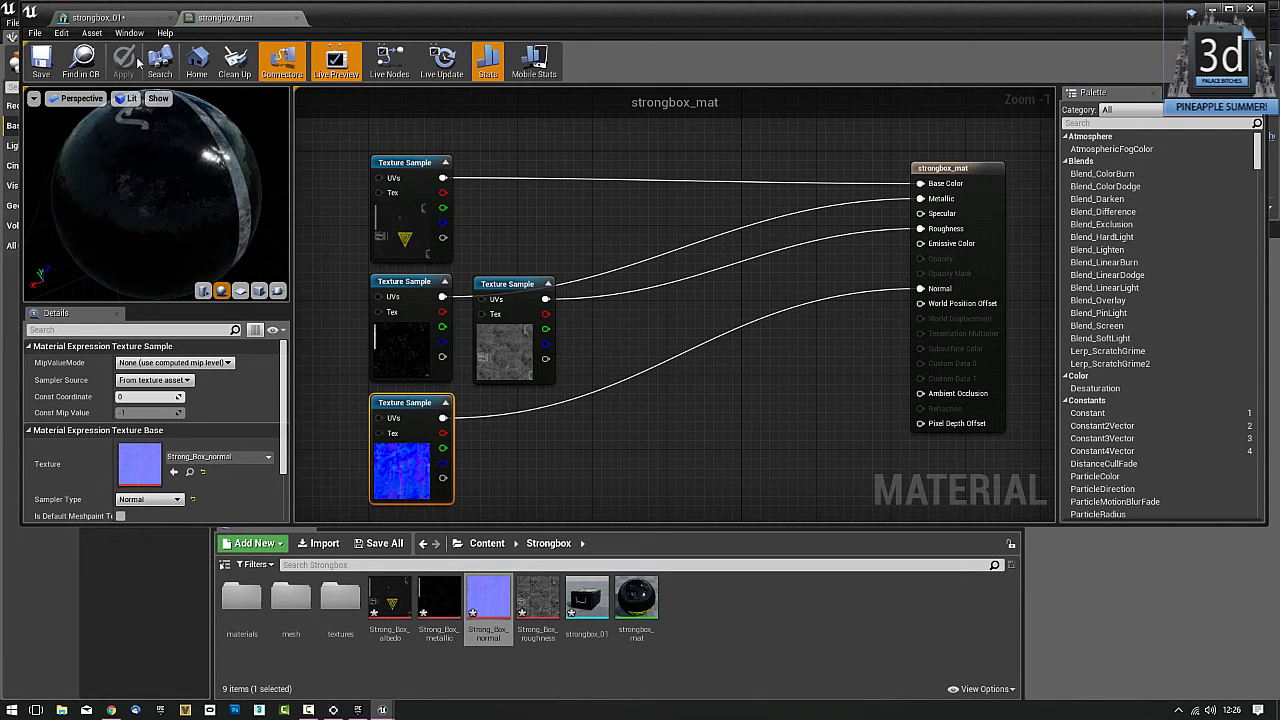
click(120, 18)
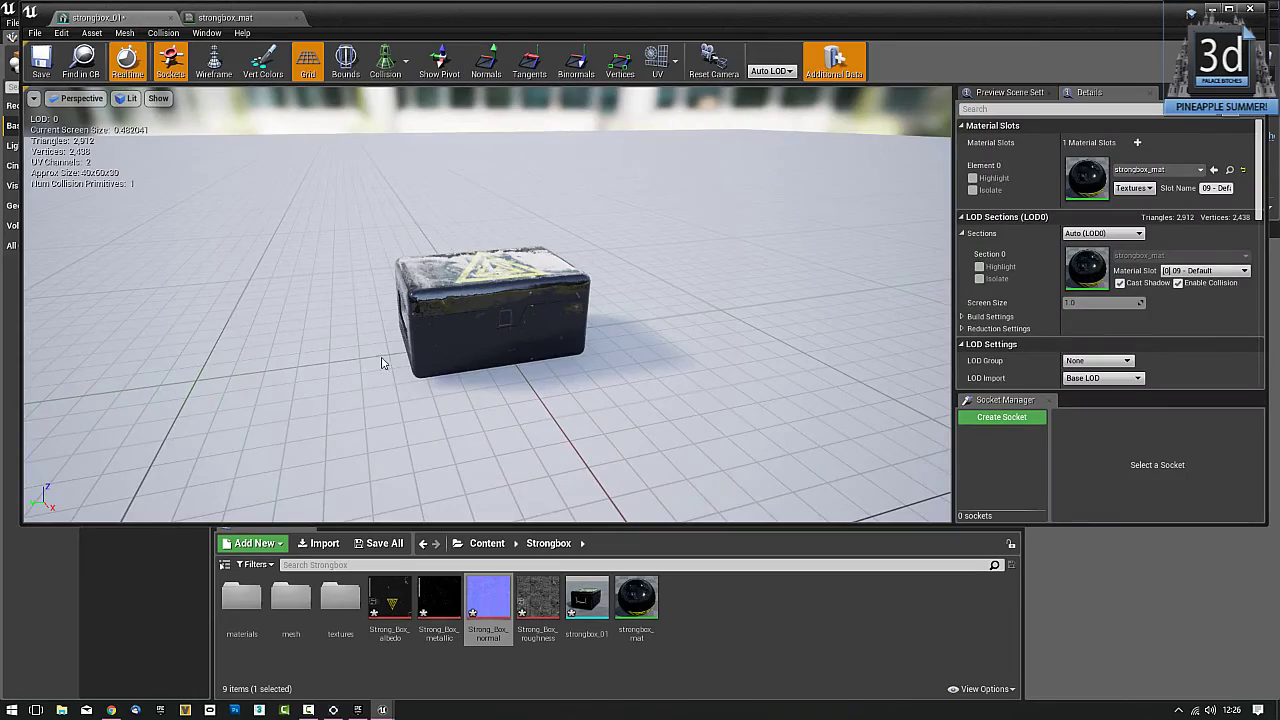
drag(487, 304, 710, 240)
mouse_move(480, 355)
mouse_down()
mouse_move(452, 415)
mouse_move(550, 310)
mouse_move(462, 385)
mouse_move(468, 375)
mouse_up()
Step: Return to strongbox_mat and stack the albedo, metallic and roughness texture samples in one column, moving the normal sample down to leave space
click(229, 18)
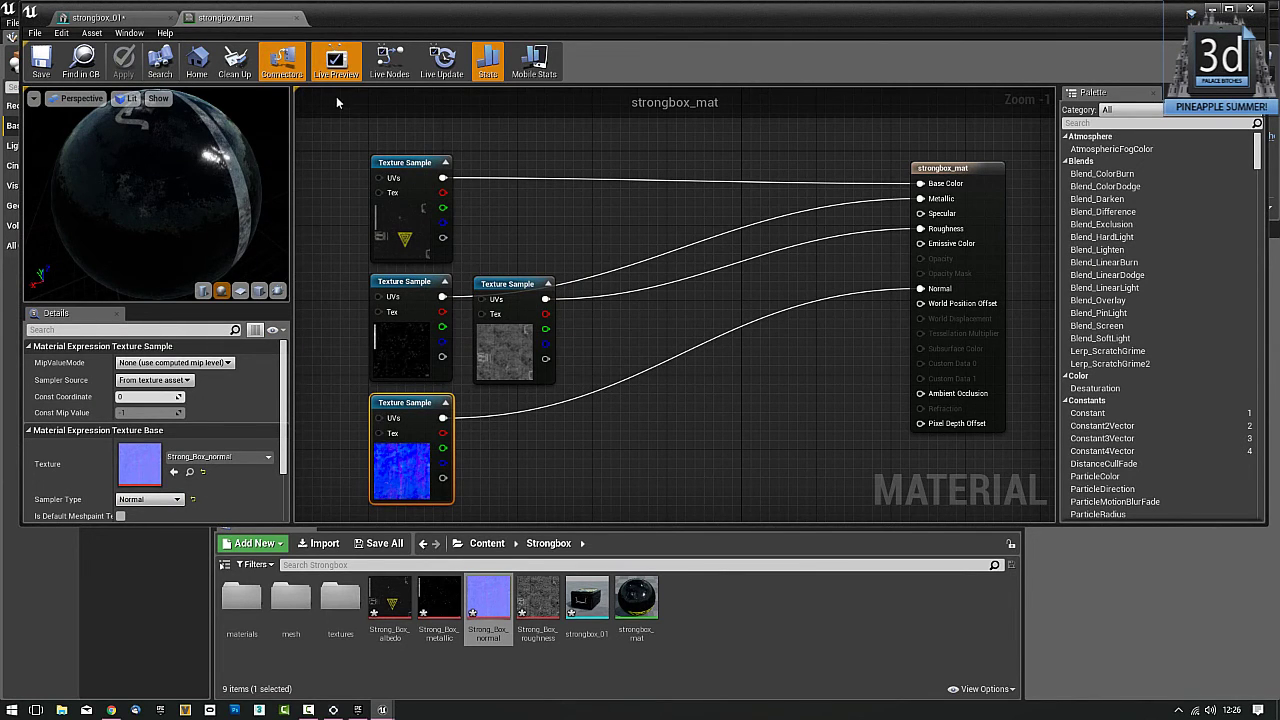
drag(337, 98, 485, 212)
right_drag(525, 146, 609, 285)
drag(500, 295, 500, 146)
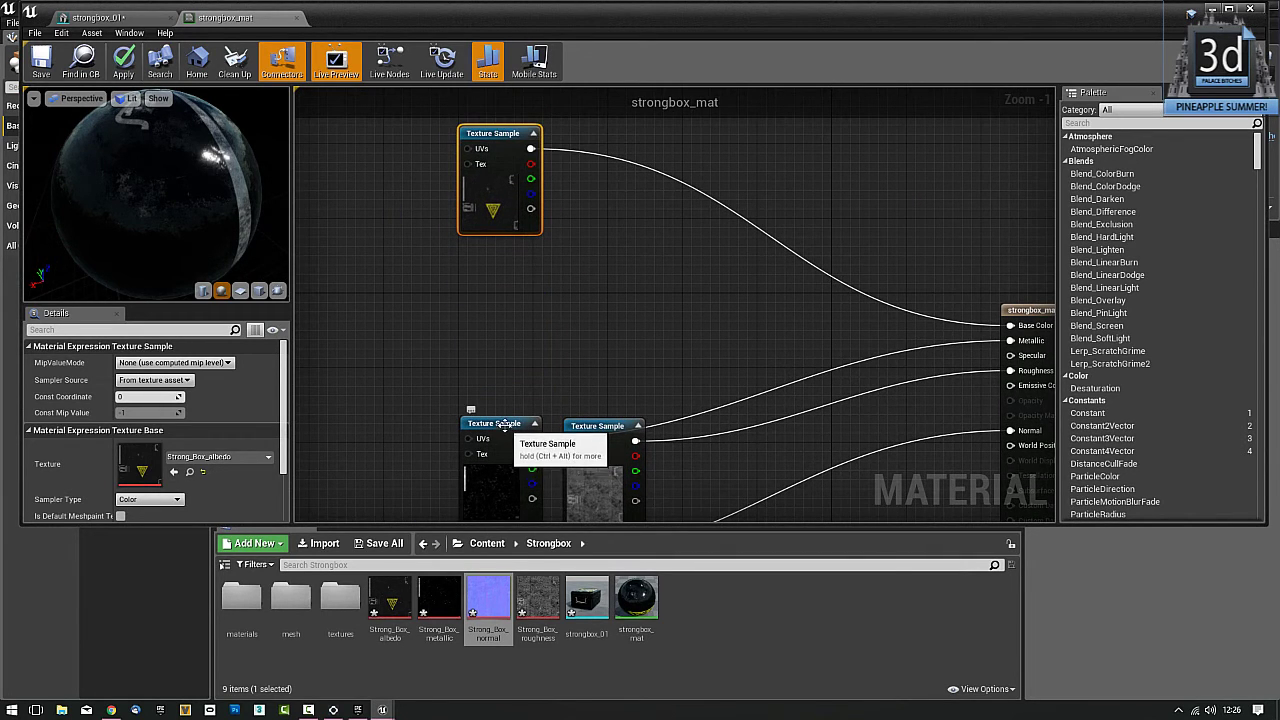
drag(505, 431, 505, 261)
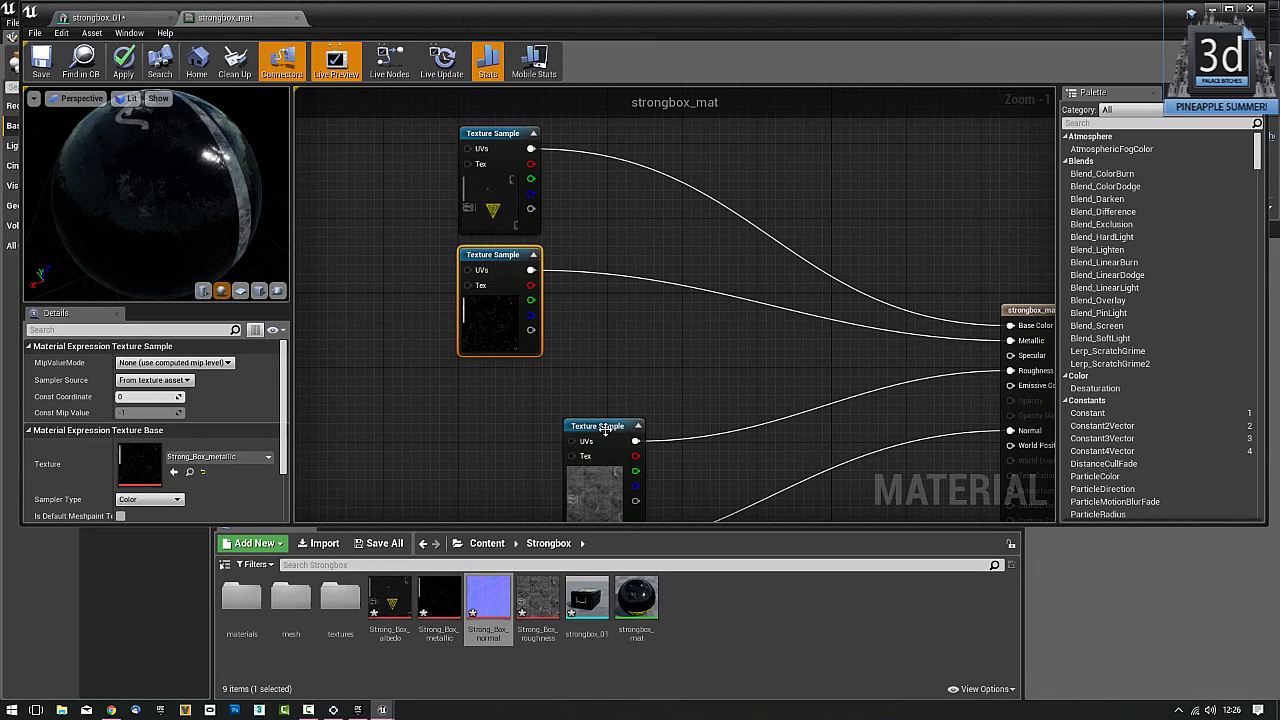
drag(610, 430, 505, 382)
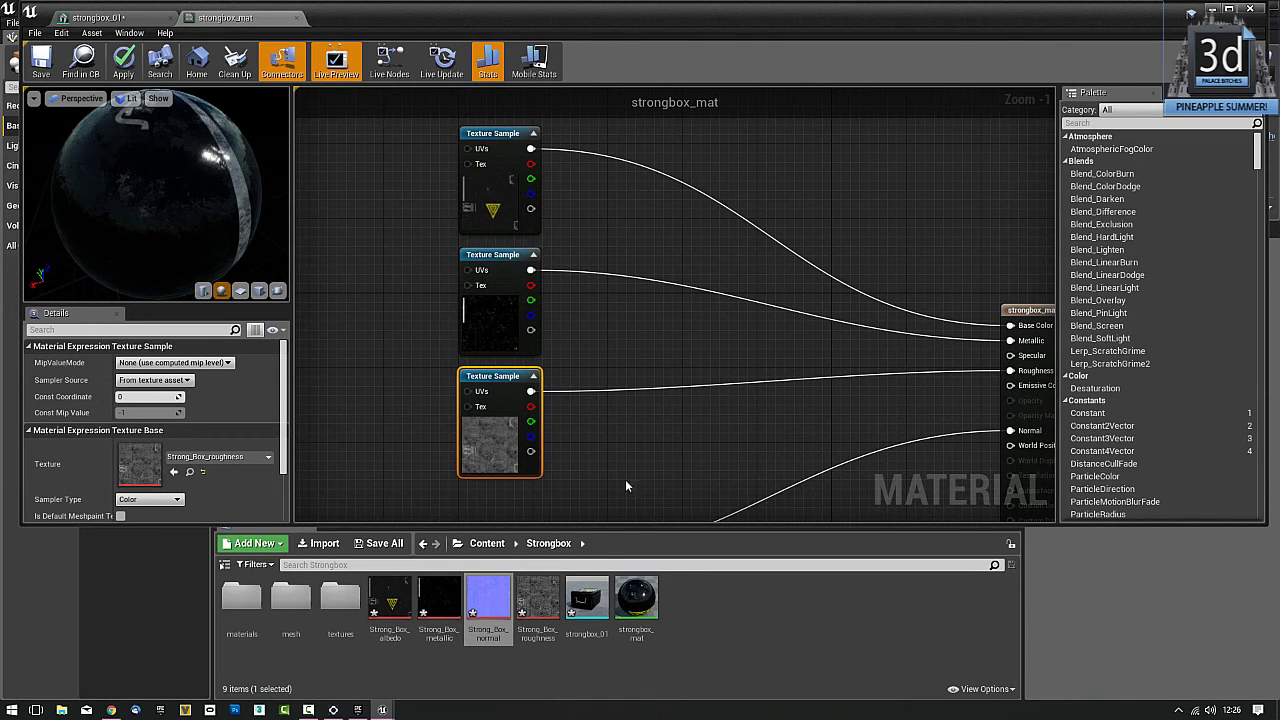
right_drag(630, 479, 616, 318)
drag(483, 382, 483, 475)
right_drag(612, 318, 671, 371)
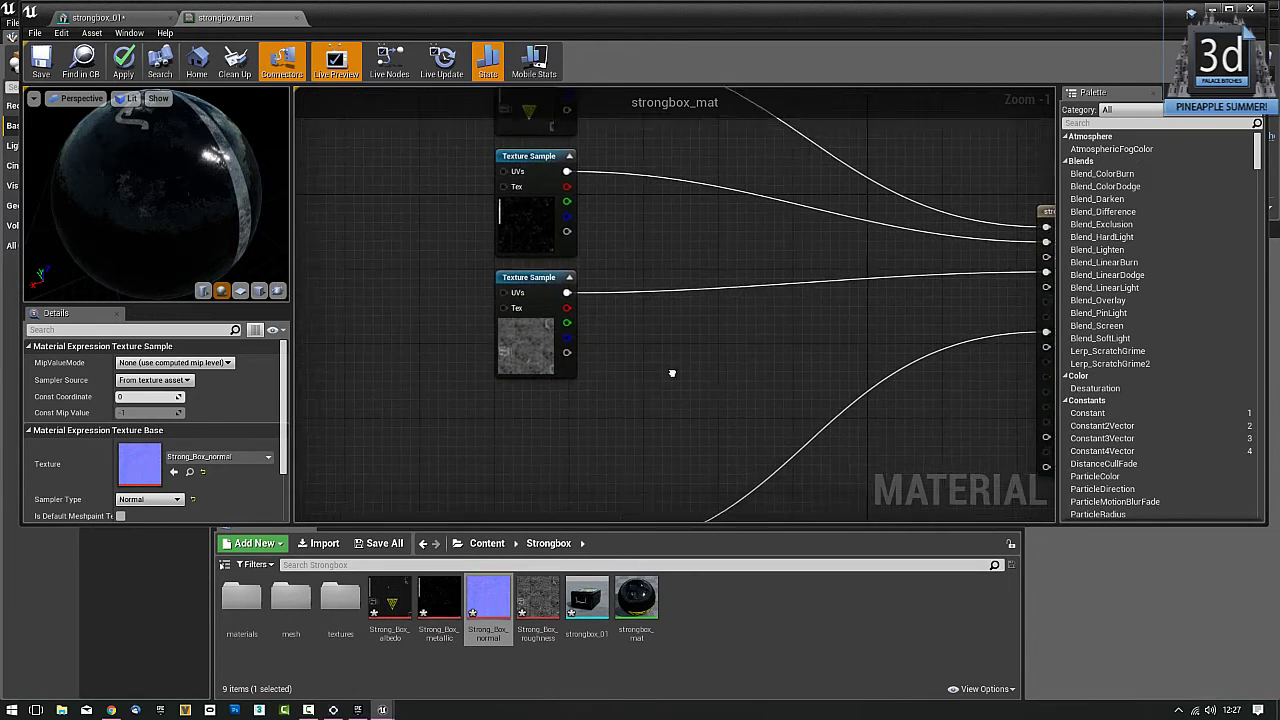
Step: Add two Constant nodes below the roughness sample and two Multiply nodes beside the metallic and roughness samples
click(549, 383)
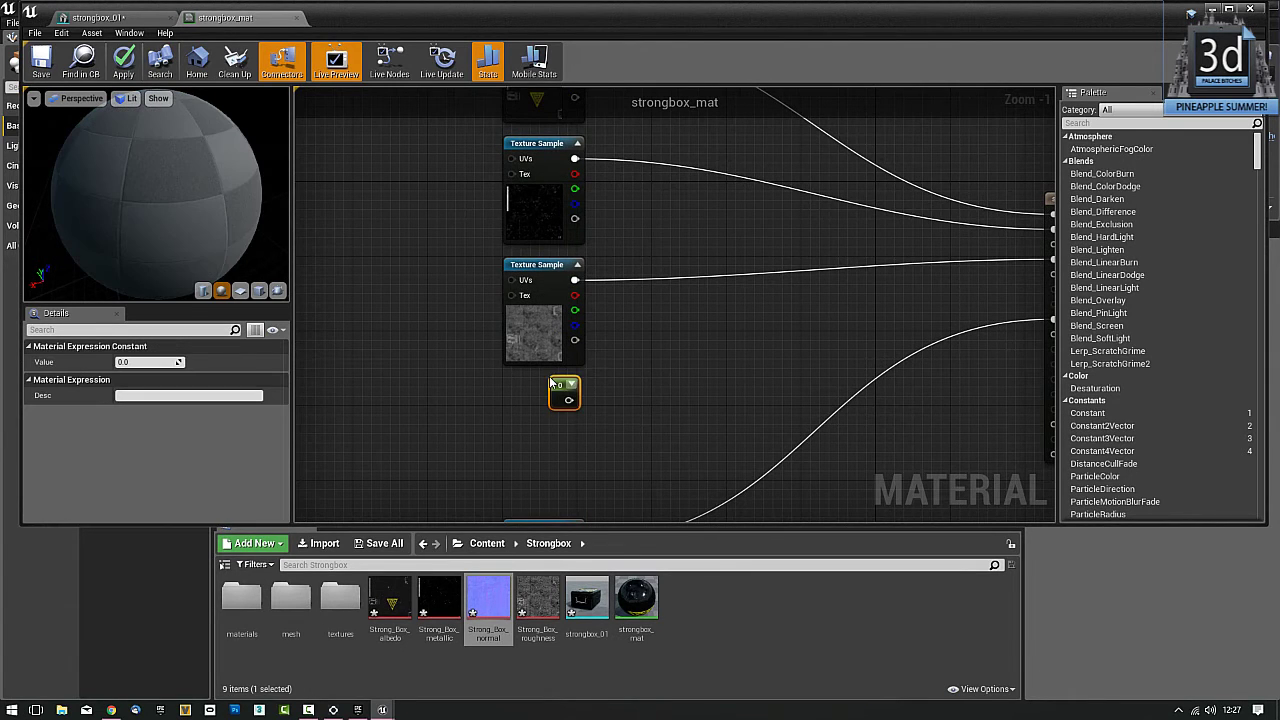
click(550, 430)
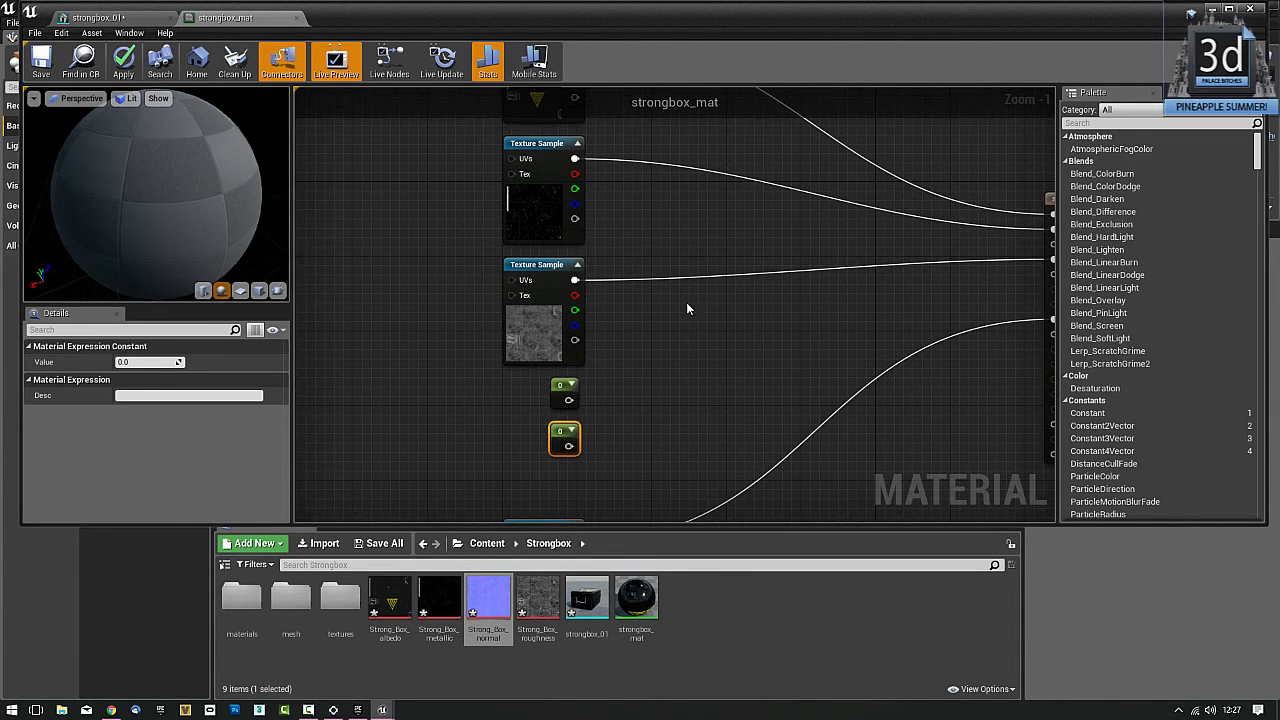
right_drag(689, 295, 678, 396)
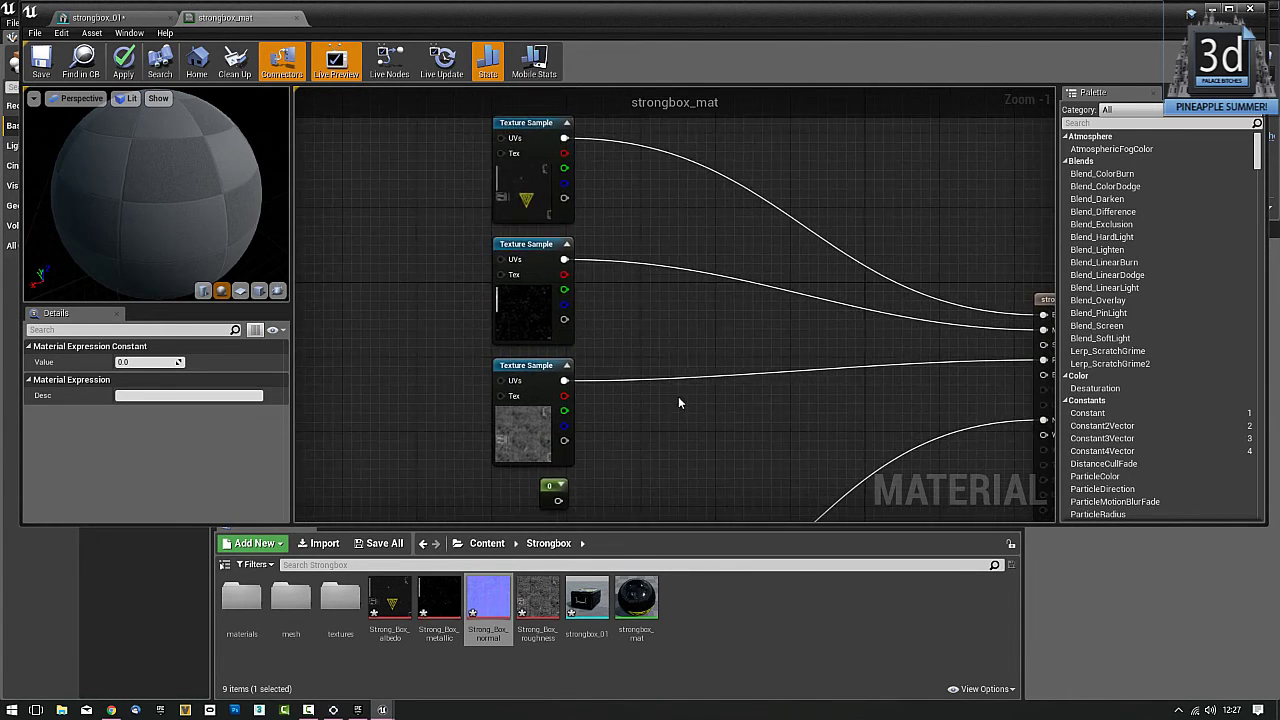
click(642, 281)
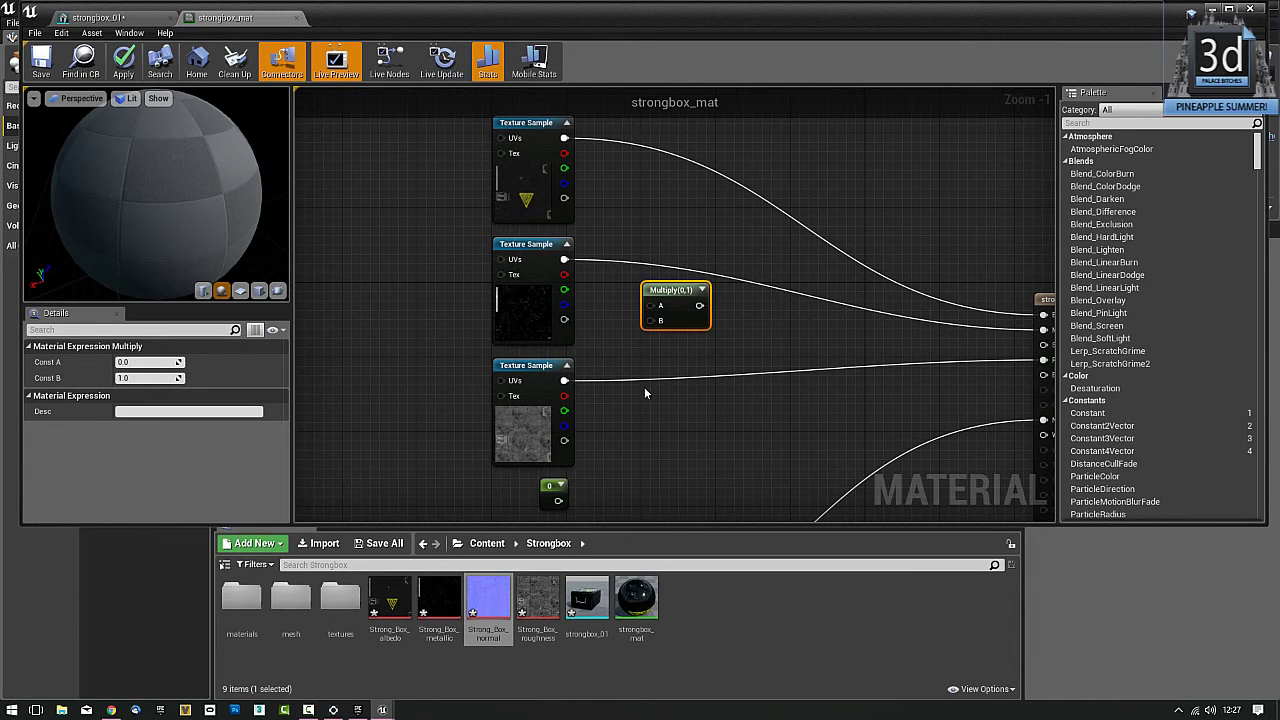
click(641, 384)
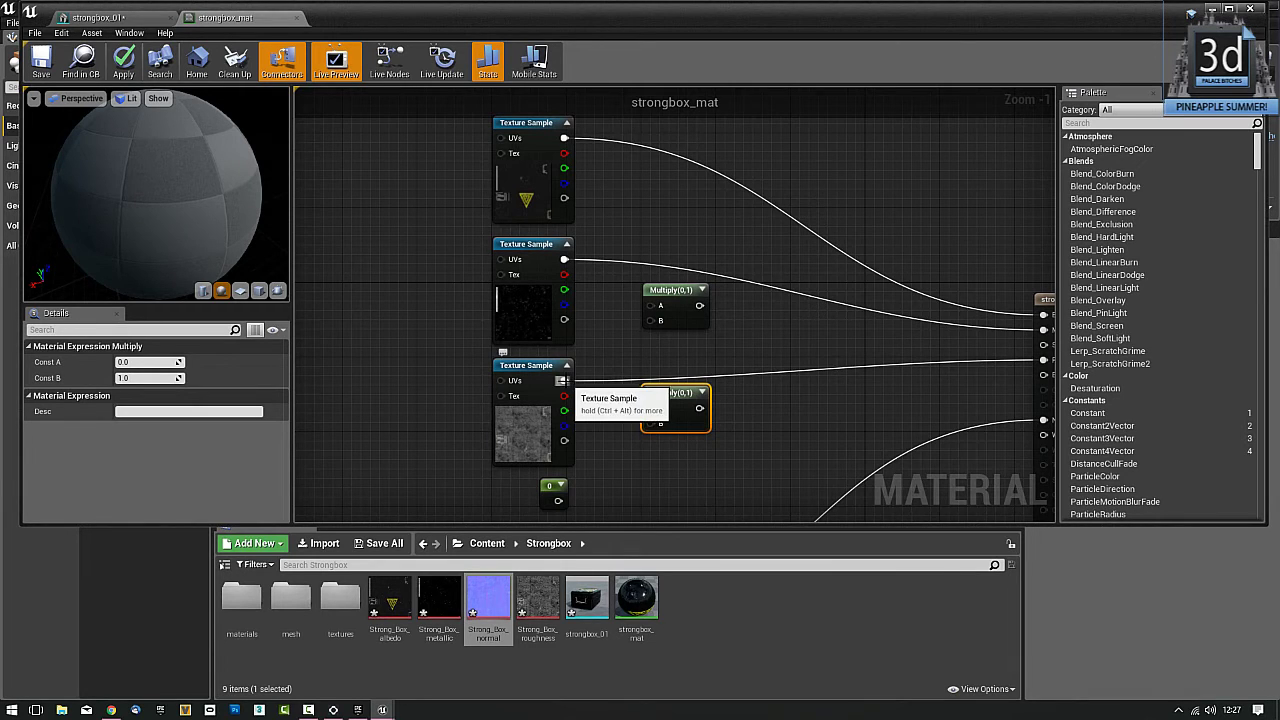
Step: Route the roughness and metallic textures through the A inputs of their Multiply nodes into the material's Roughness and Metallic inputs
drag(562, 381, 649, 407)
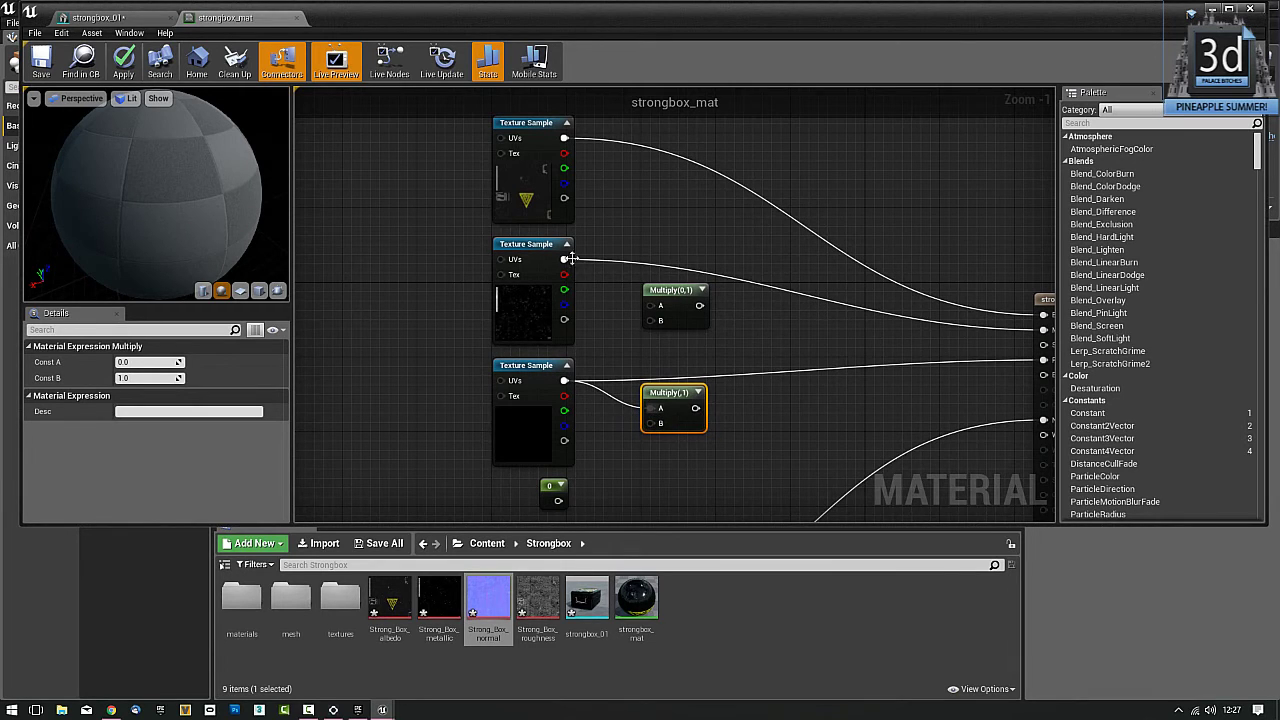
drag(566, 260, 653, 310)
right_drag(712, 321, 634, 297)
drag(618, 282, 966, 309)
drag(619, 384, 969, 340)
Step: Connect the upper constant to input B of the metallic Multiply and the lower constant to input B of the roughness Multiply
right_drag(728, 416, 803, 361)
drag(555, 421, 647, 242)
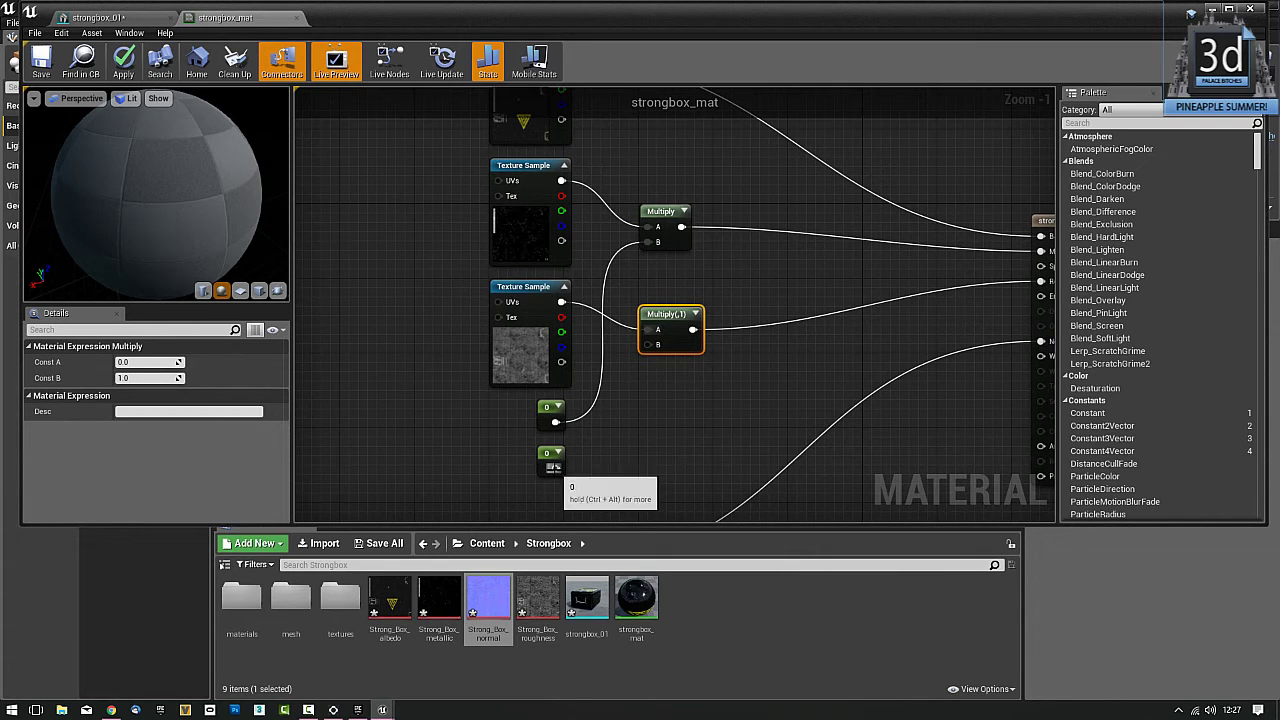
drag(555, 467, 657, 344)
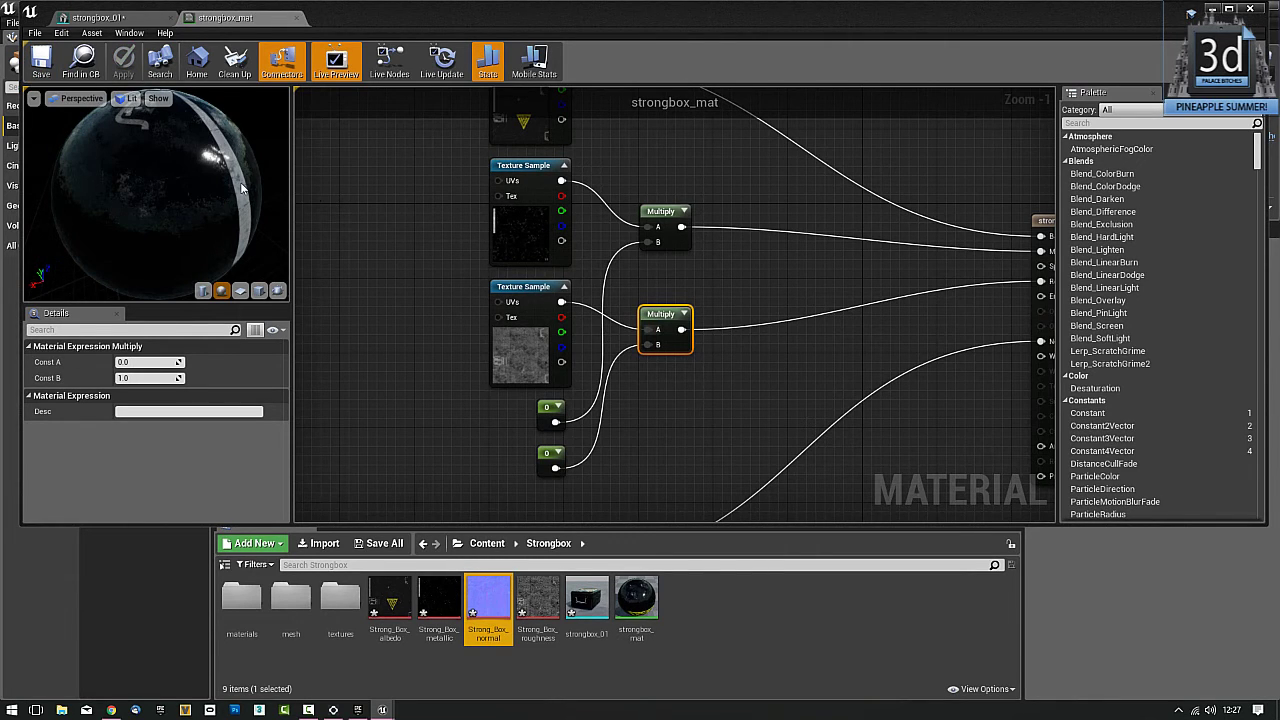
Step: Set the constant that multiplies the metallic texture to 1.0
drag(157, 195, 215, 165)
drag(172, 223, 242, 188)
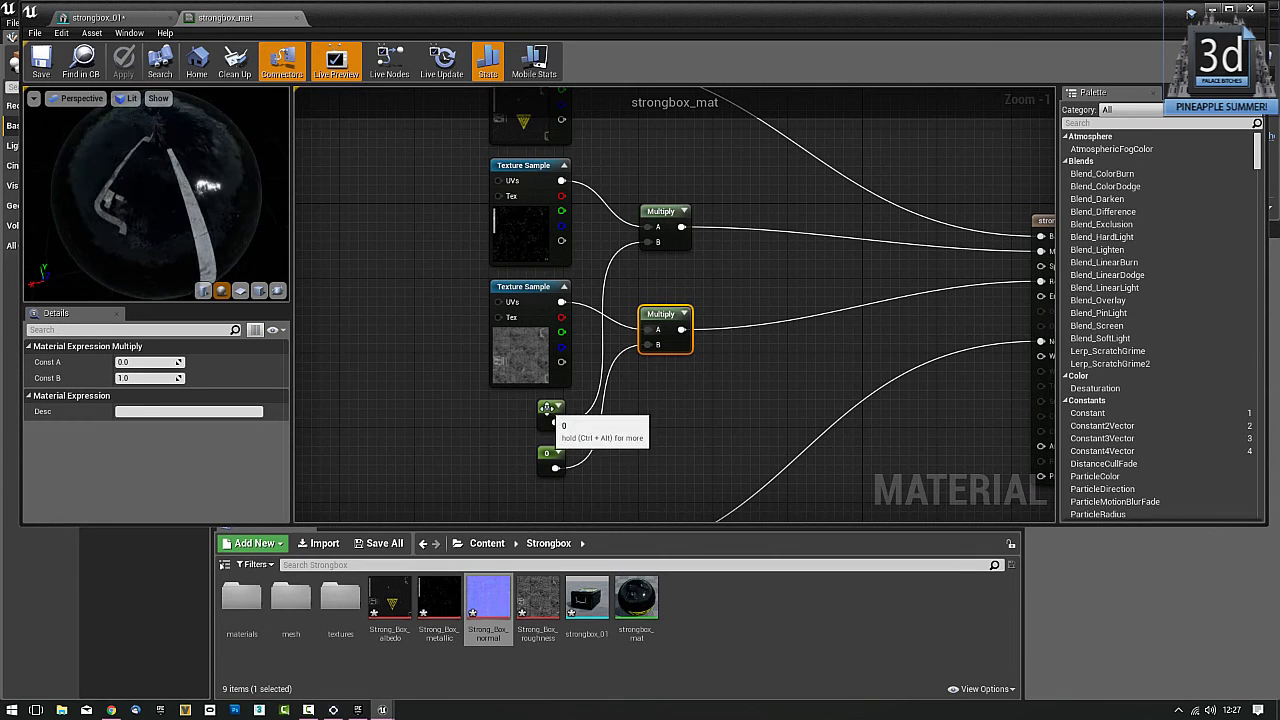
click(547, 414)
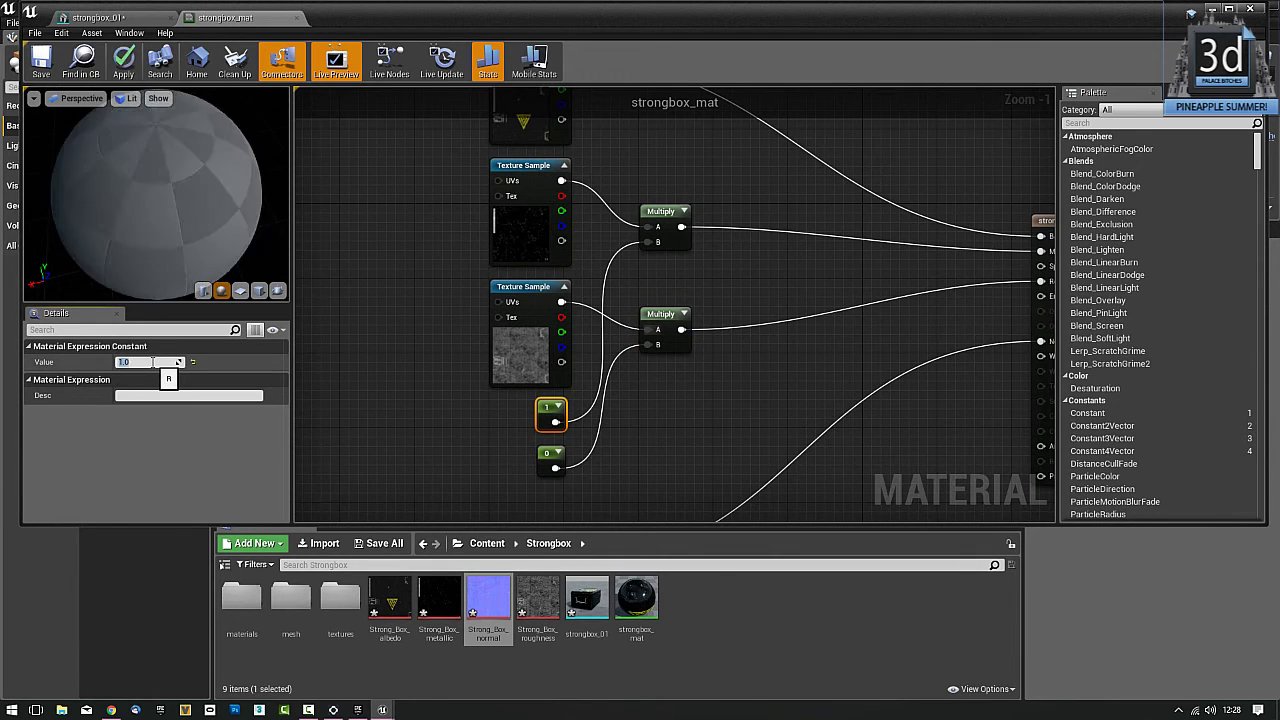
Step: Set the constant that multiplies the roughness texture to 1.0 and check the material preview
click(549, 467)
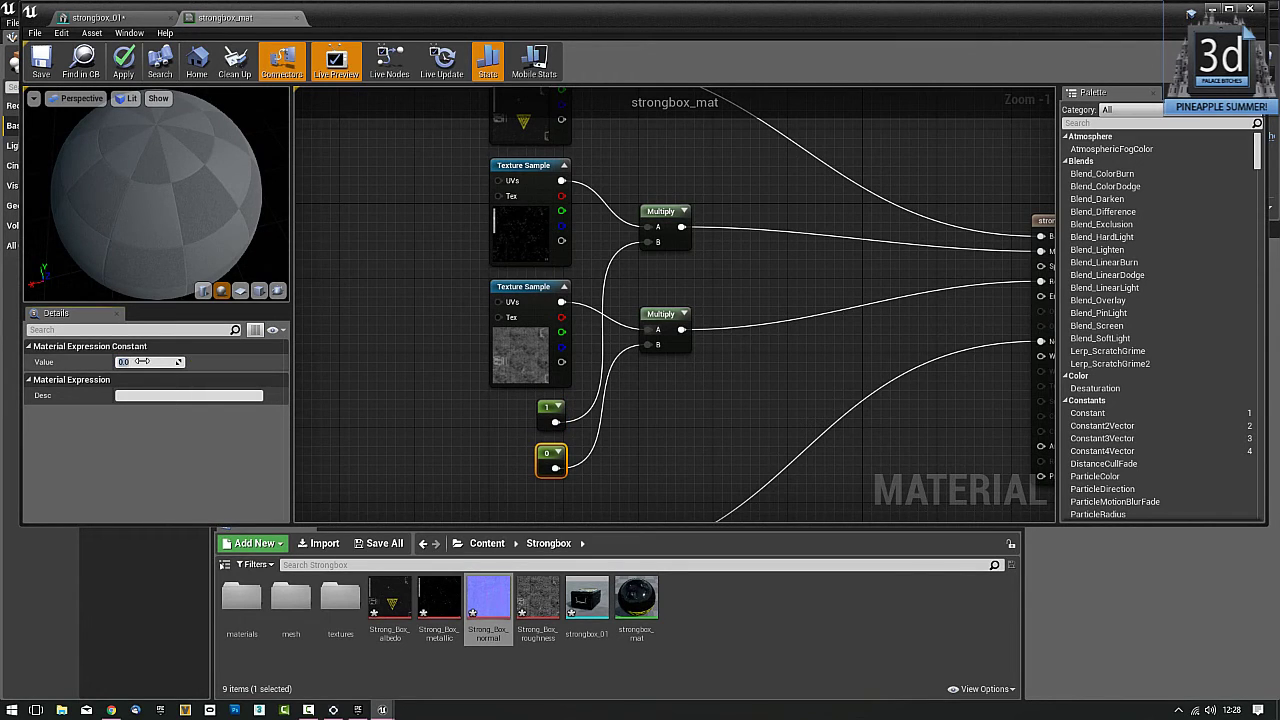
text(1)
key(Return)
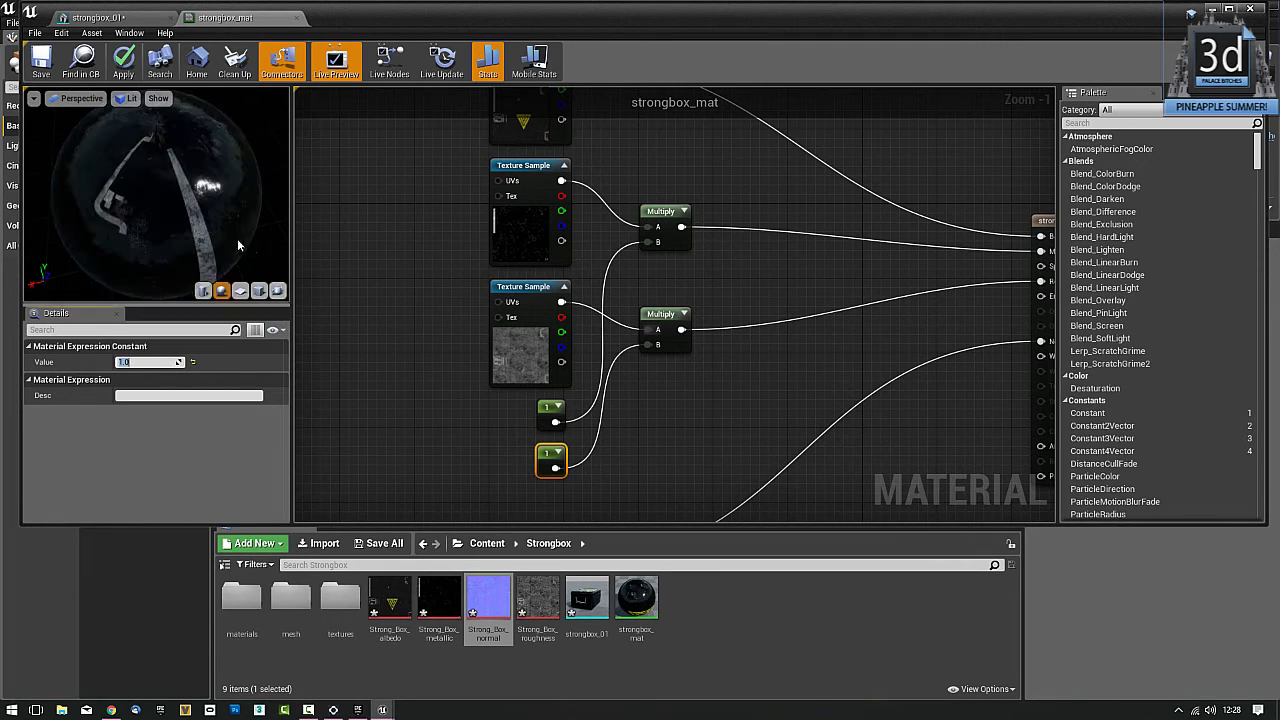
drag(225, 234, 96, 214)
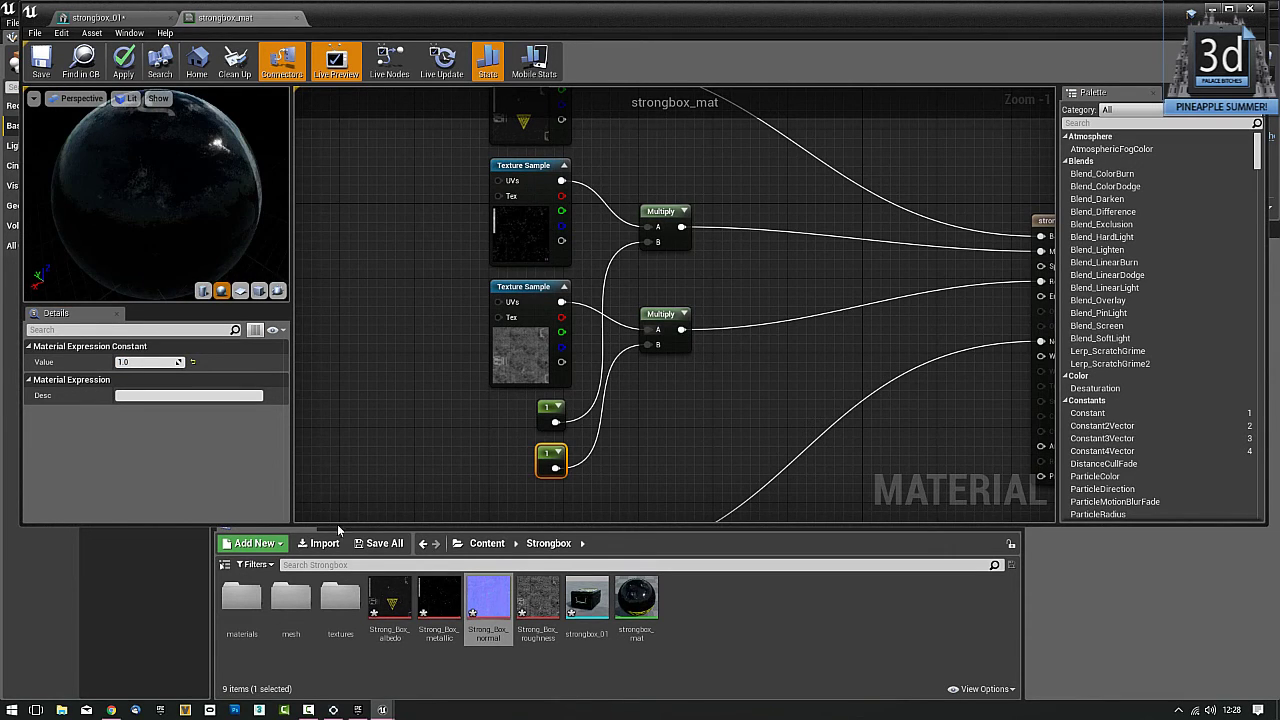
Step: Lower the constant that multiplies the metallic texture to 0.1
click(550, 410)
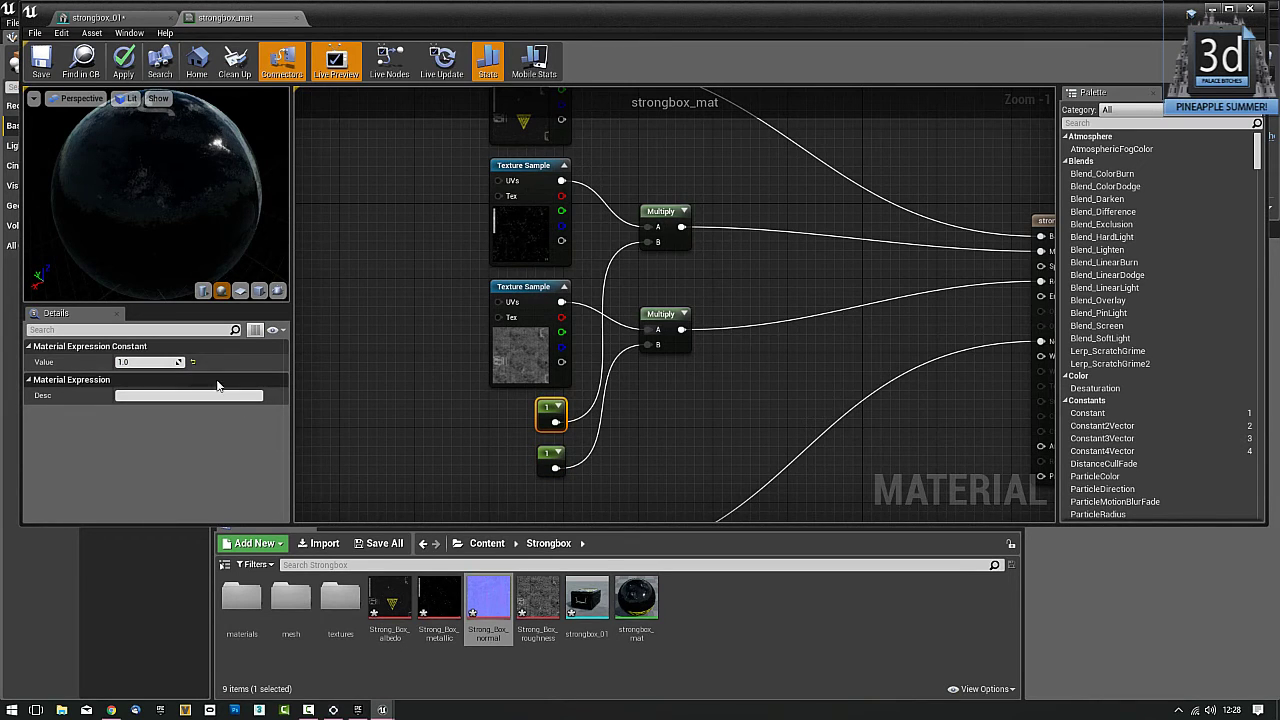
click(157, 362)
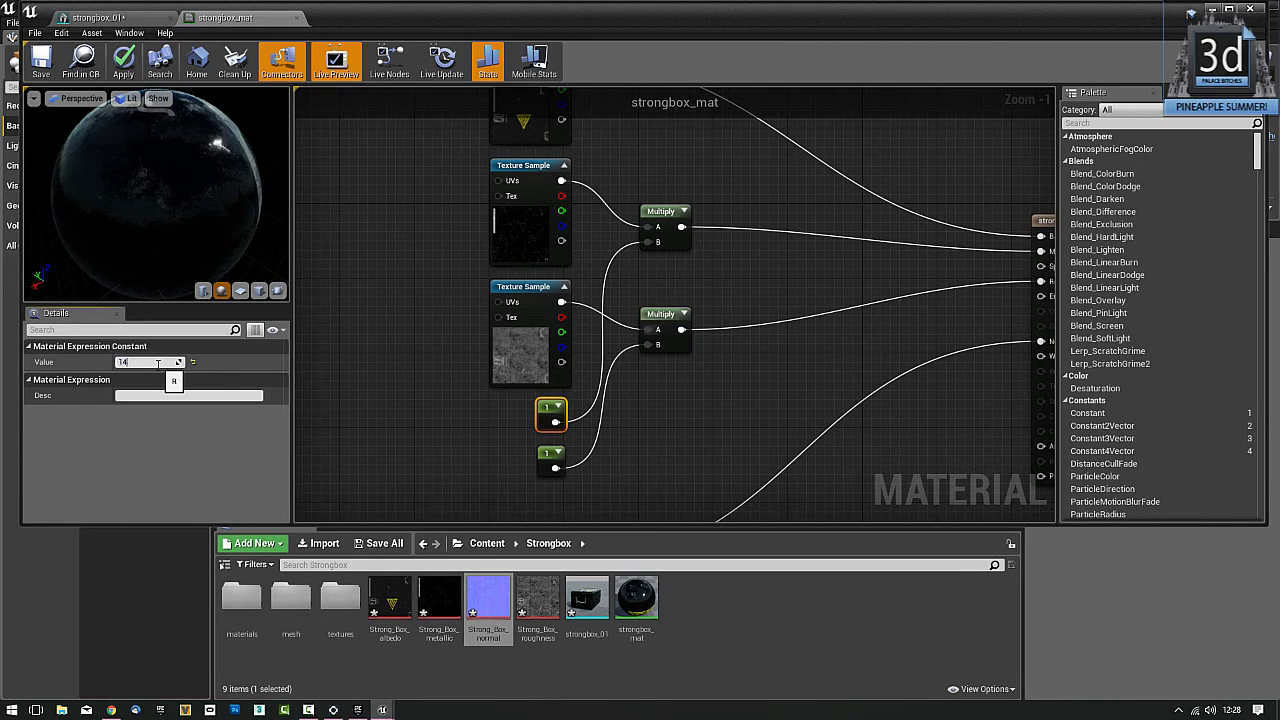
text(0.1)
key(Return)
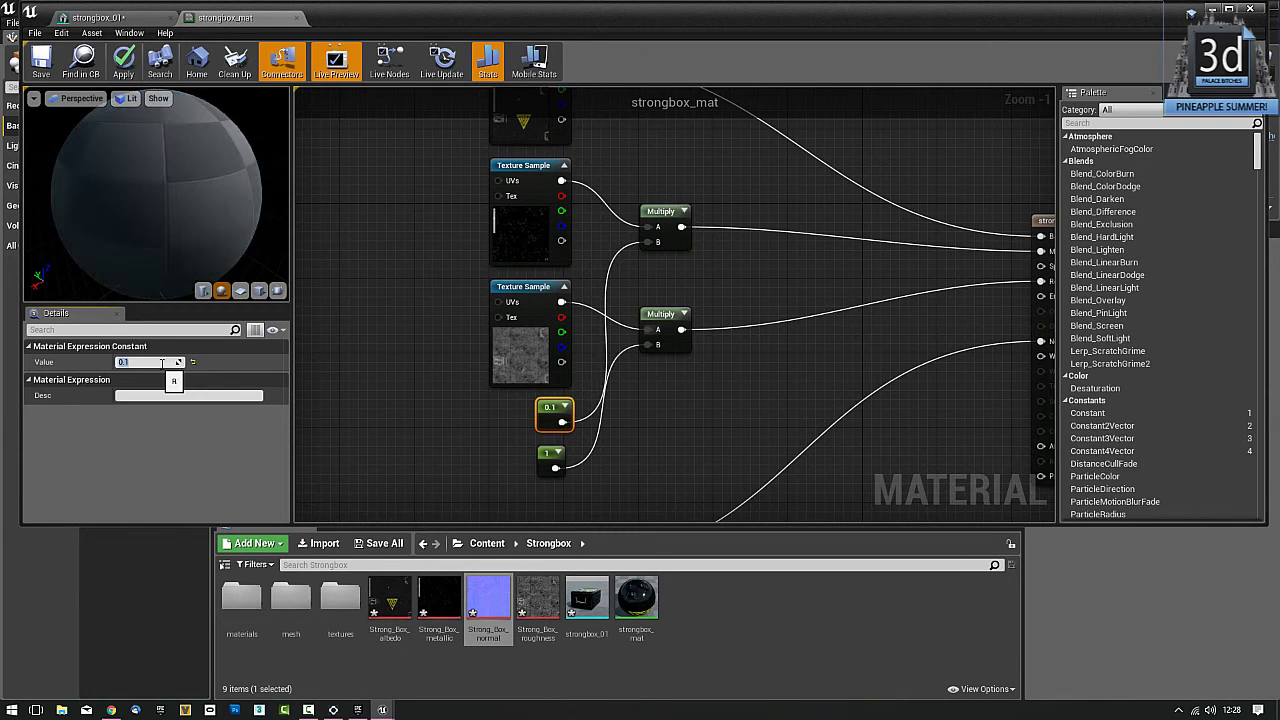
Step: Set the constant that multiplies the roughness texture to 0.25 and check the result on the preview sphere
click(548, 459)
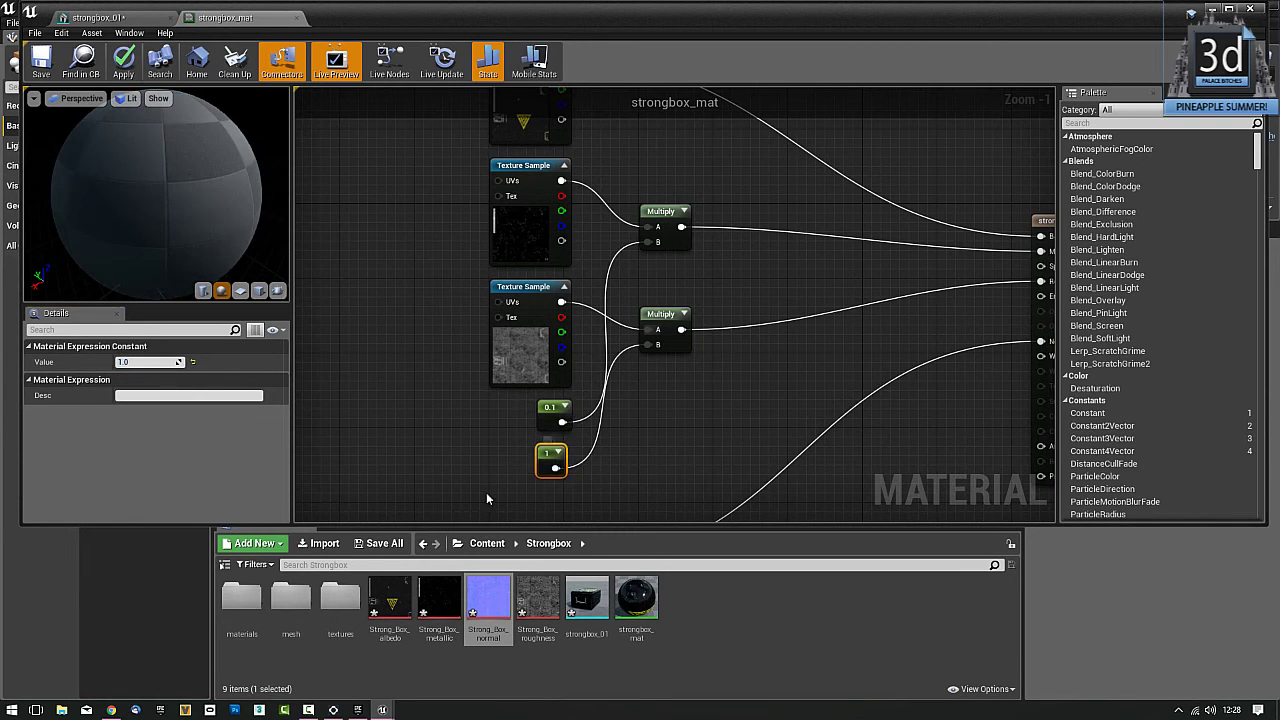
click(163, 362)
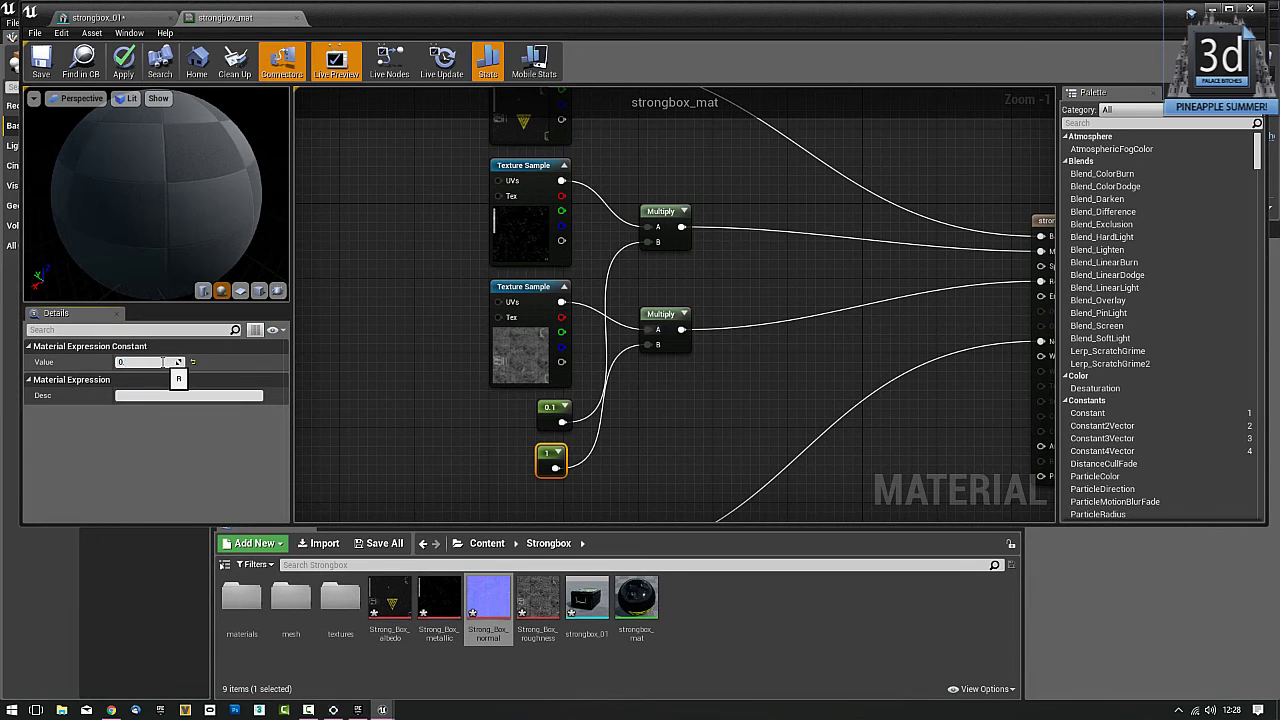
text(0.25)
key(Return)
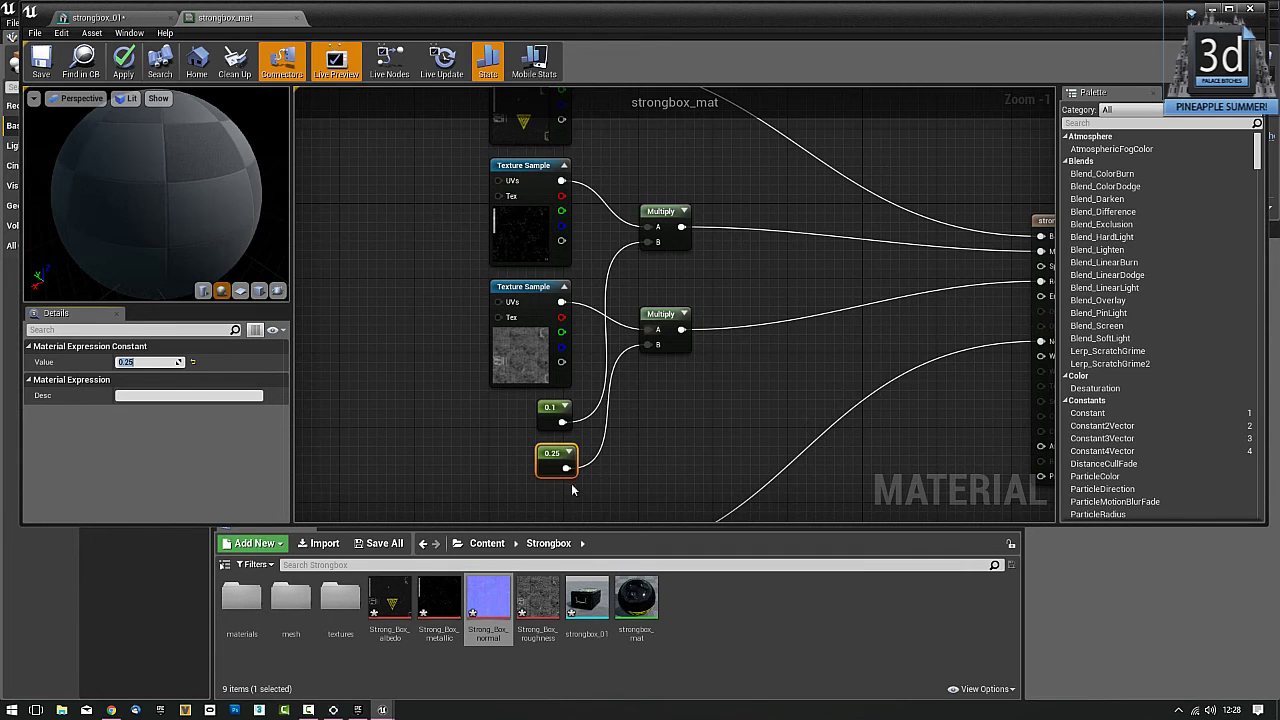
right_drag(608, 294, 492, 318)
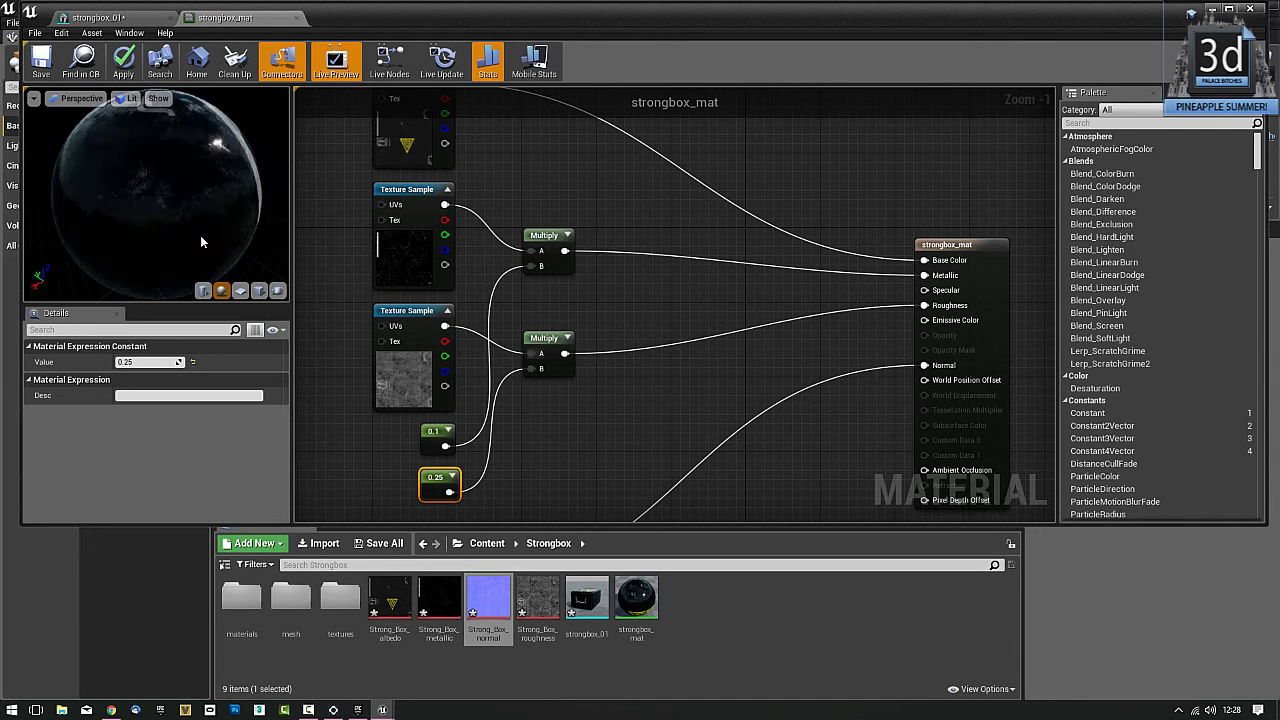
drag(215, 217, 224, 198)
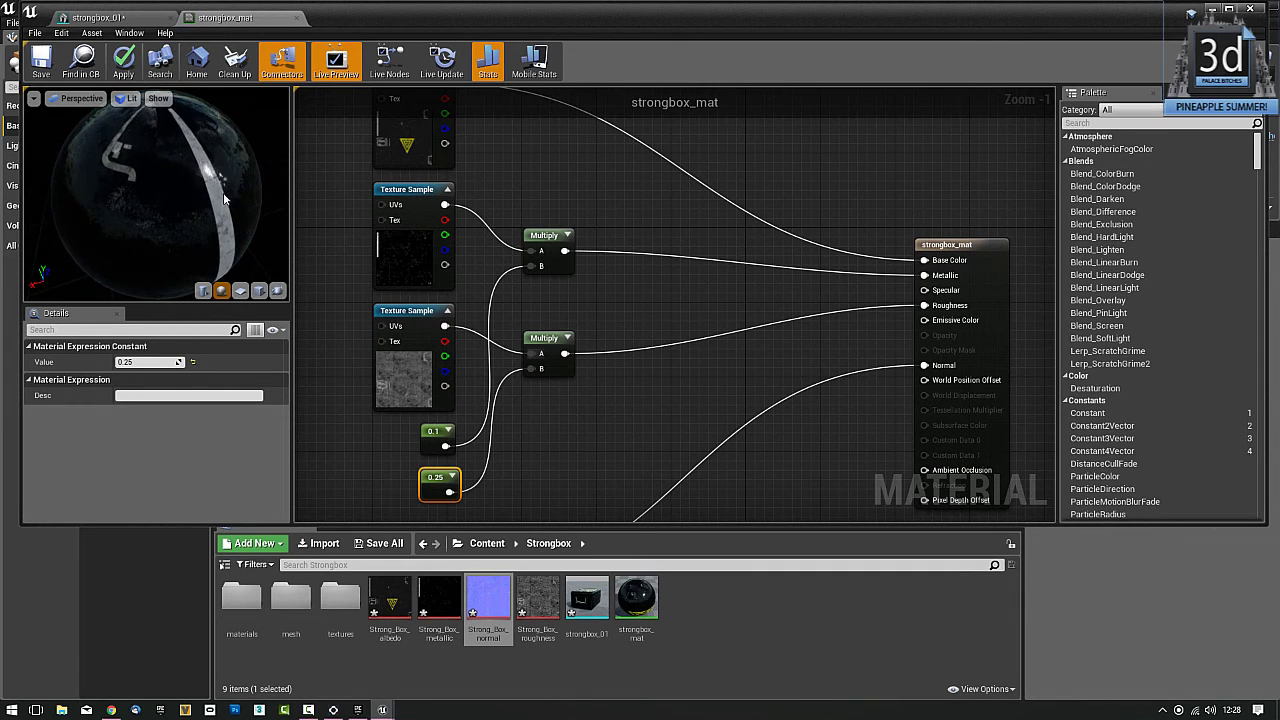
Step: Close the material editor, applying the changes to the original strongbox_mat, and save all assets
click(297, 20)
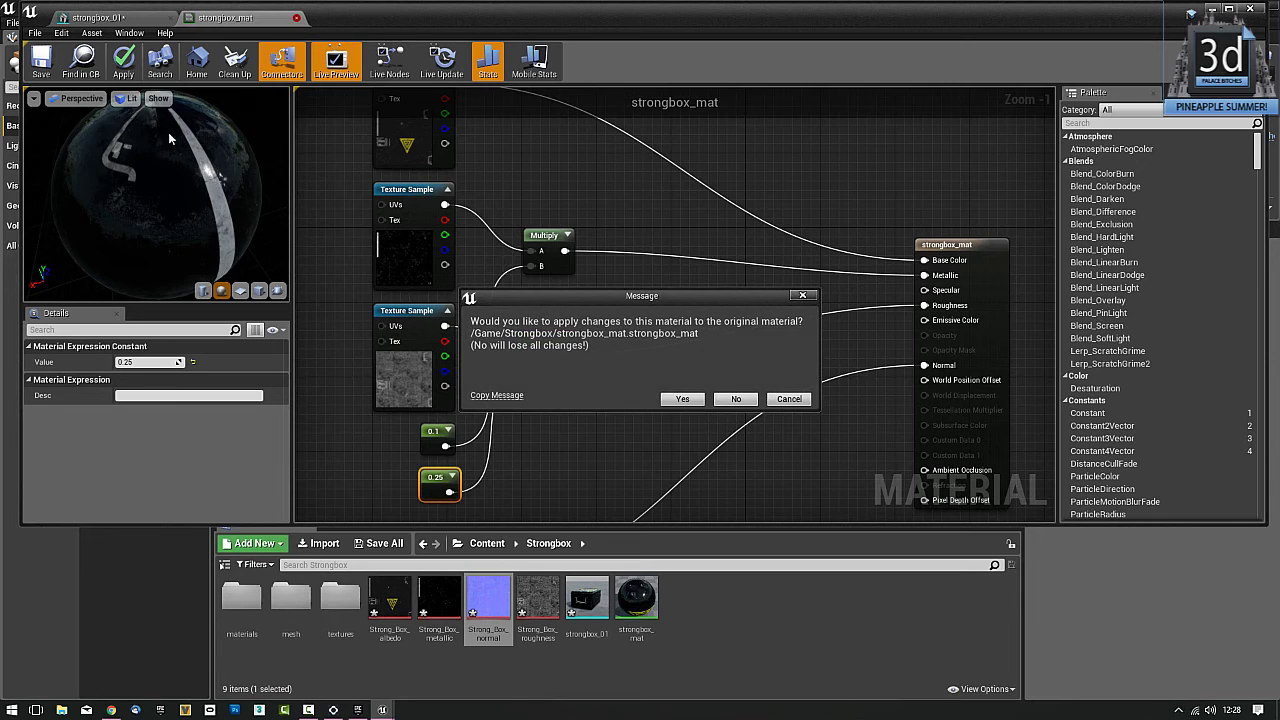
click(670, 402)
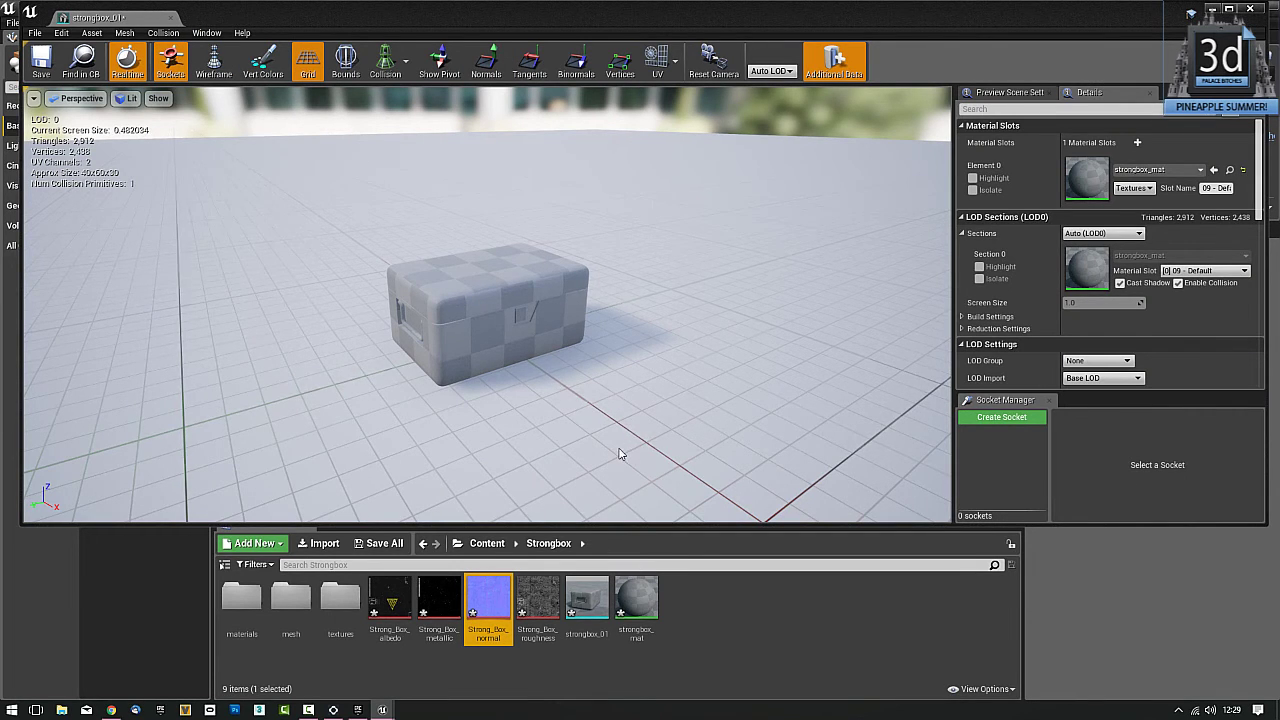
key(ctrl+shift+s)
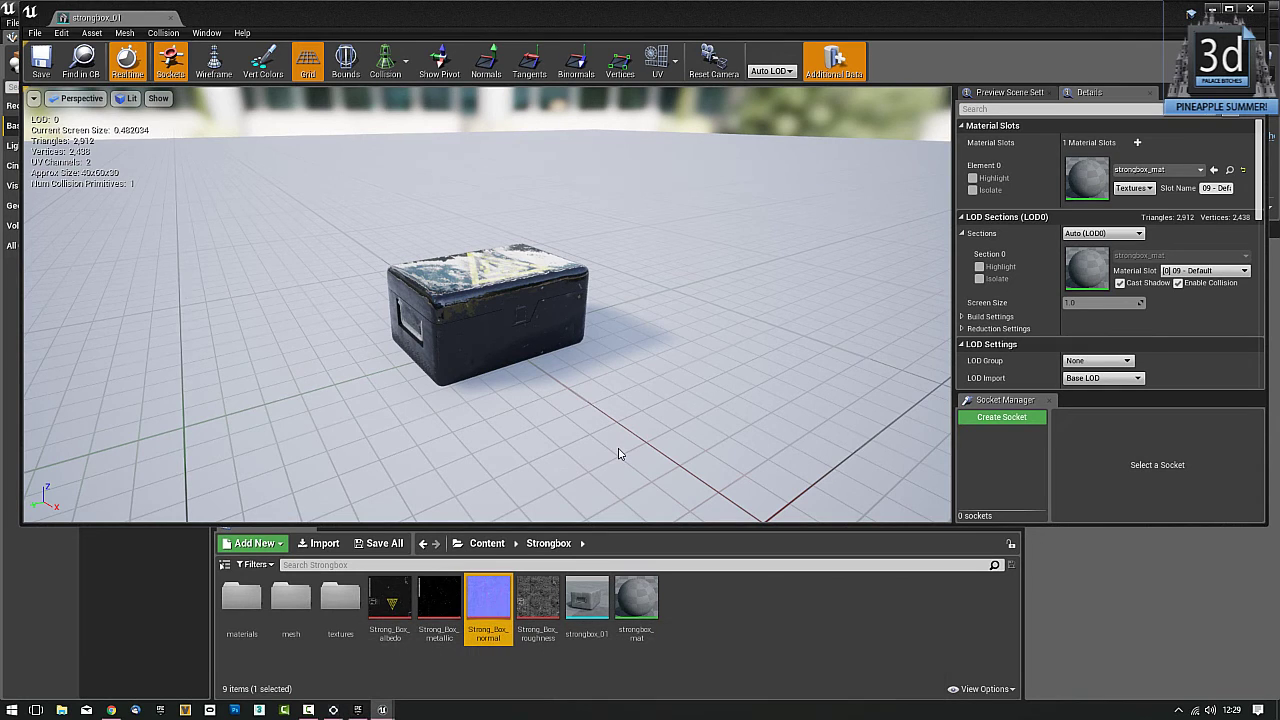
Step: Examine the textured strongbox from several distances and angles in the mesh preview, and close its mesh editor
scroll(240, 292, down, 8)
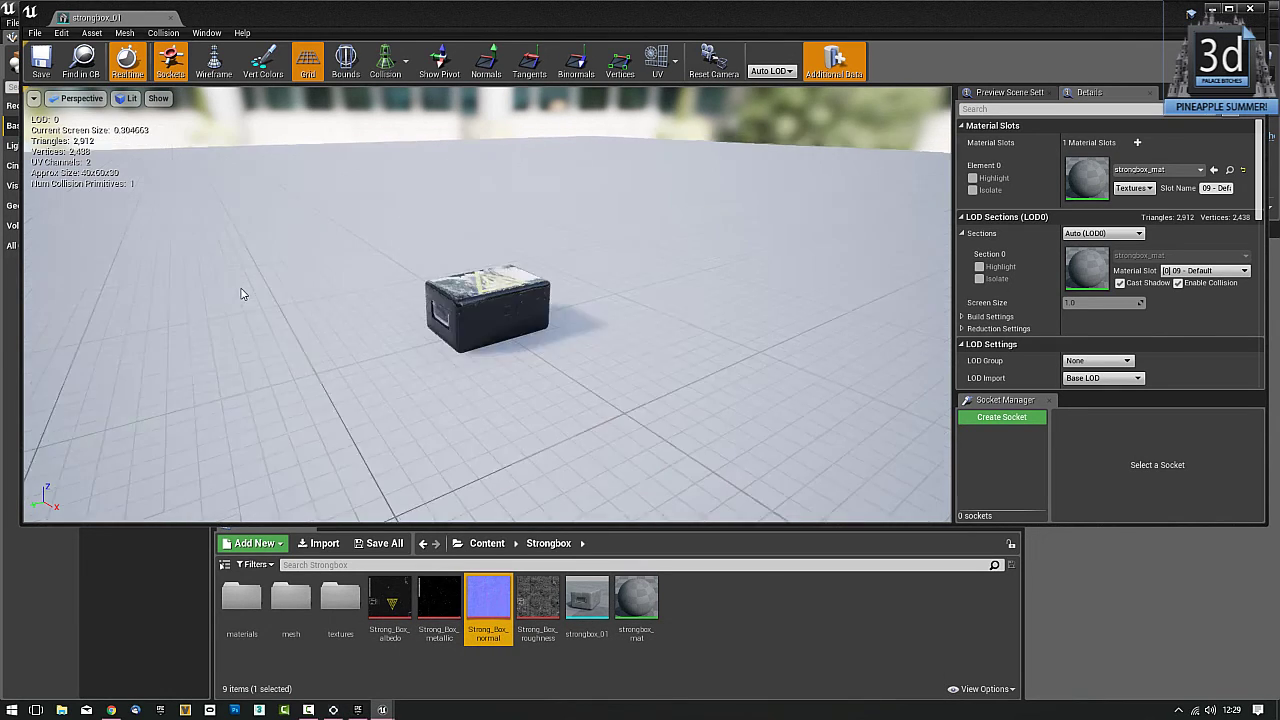
click(240, 296)
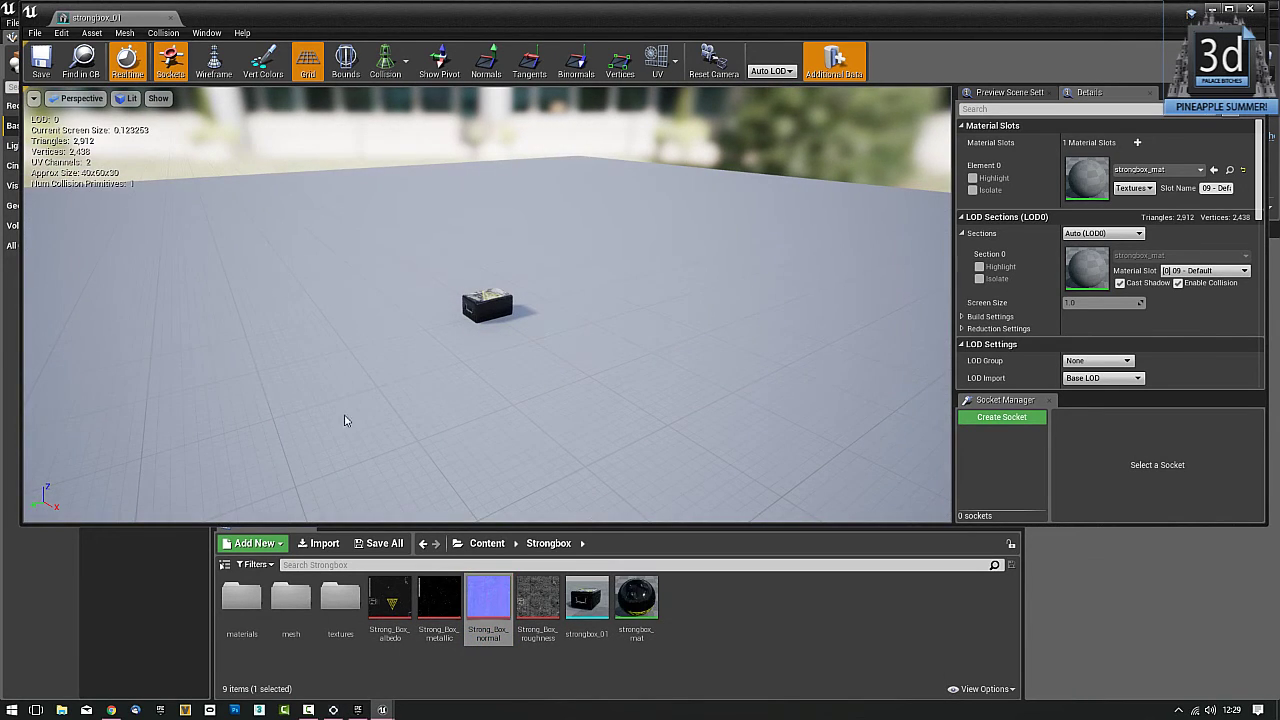
right_drag(317, 404, 323, 396)
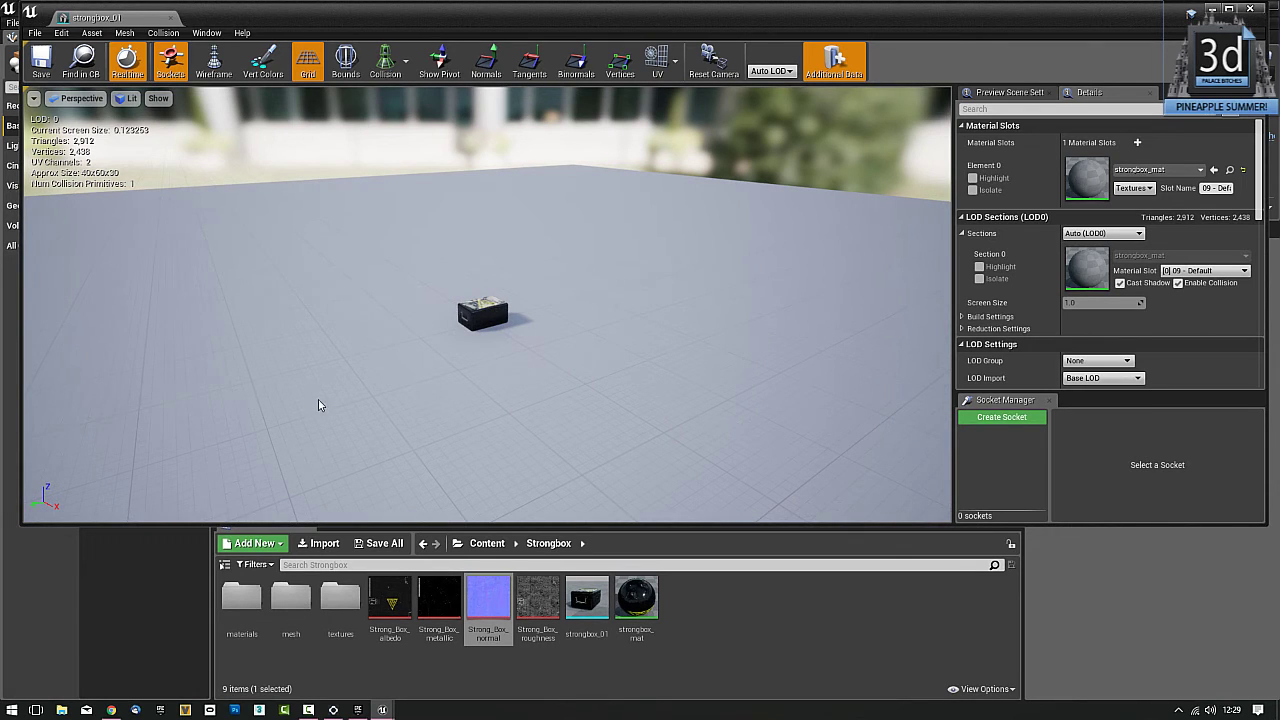
drag(320, 404, 406, 372)
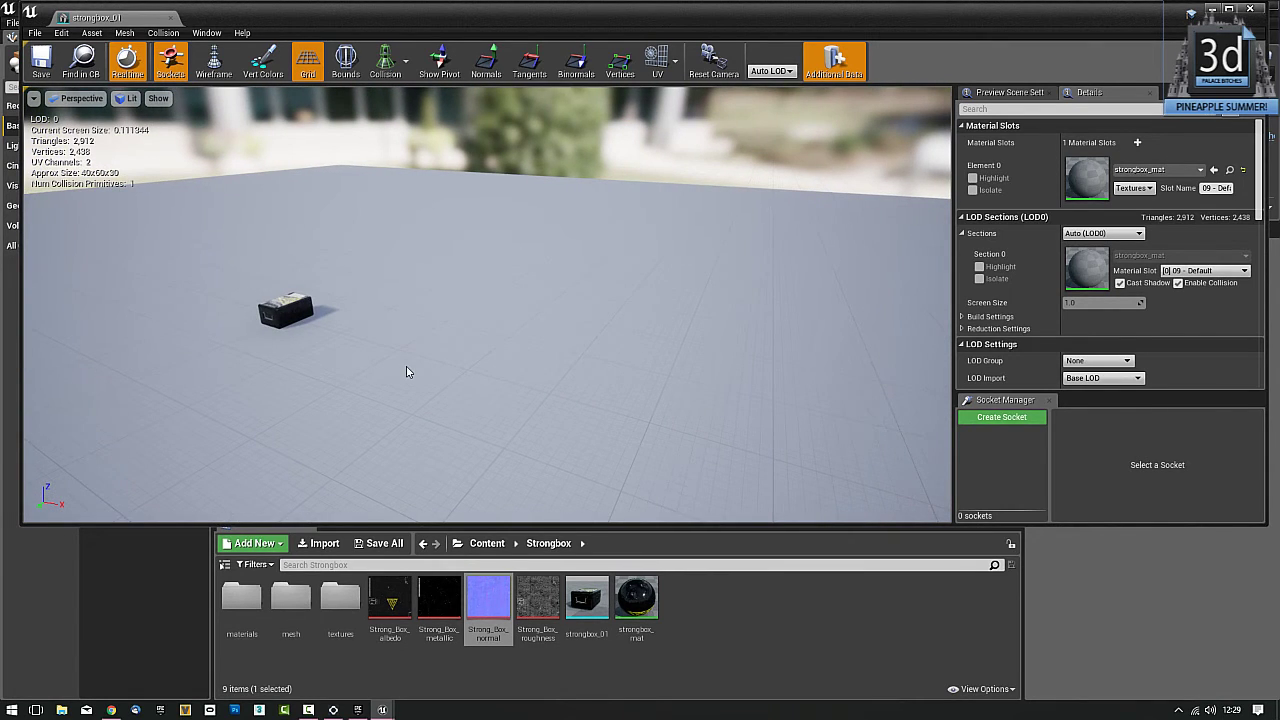
drag(677, 131, 725, 120)
right_drag(725, 120, 636, 131)
click(171, 18)
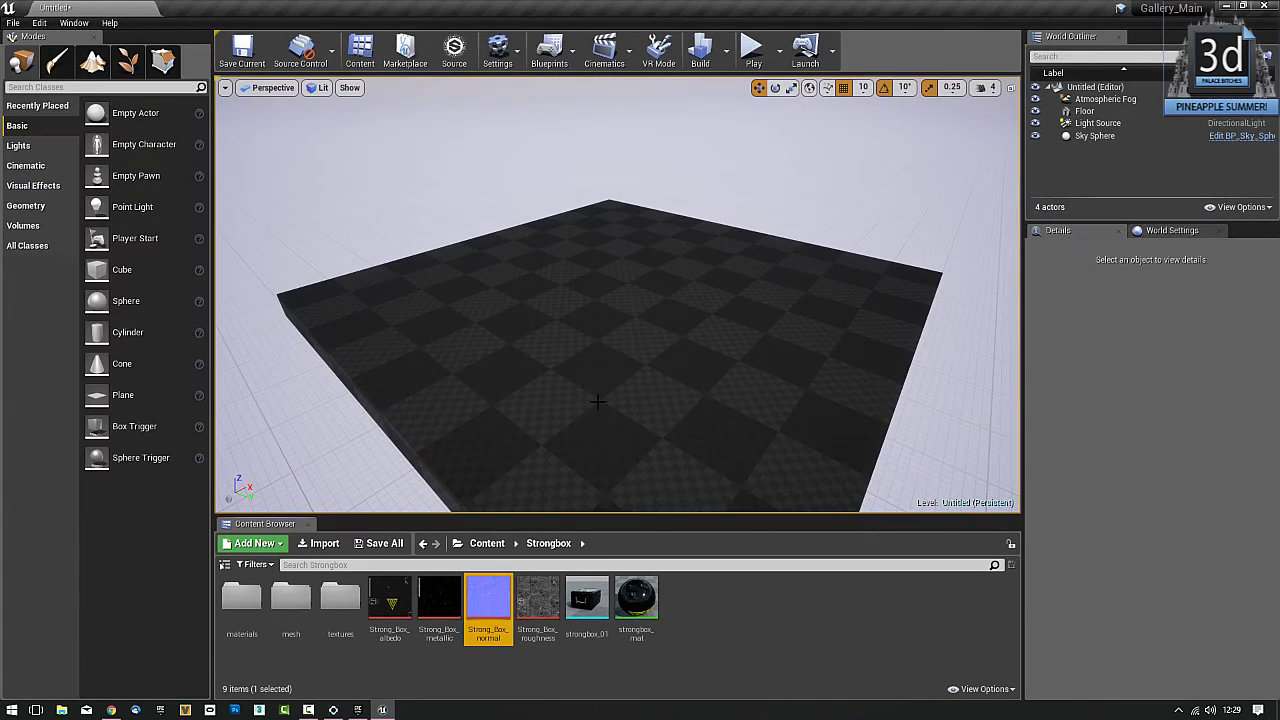
Step: Place the strongbox_01 mesh on the level's floor and start a play session from a nearby floor spot
drag(586, 598, 647, 290)
right_click(556, 462)
click(623, 658)
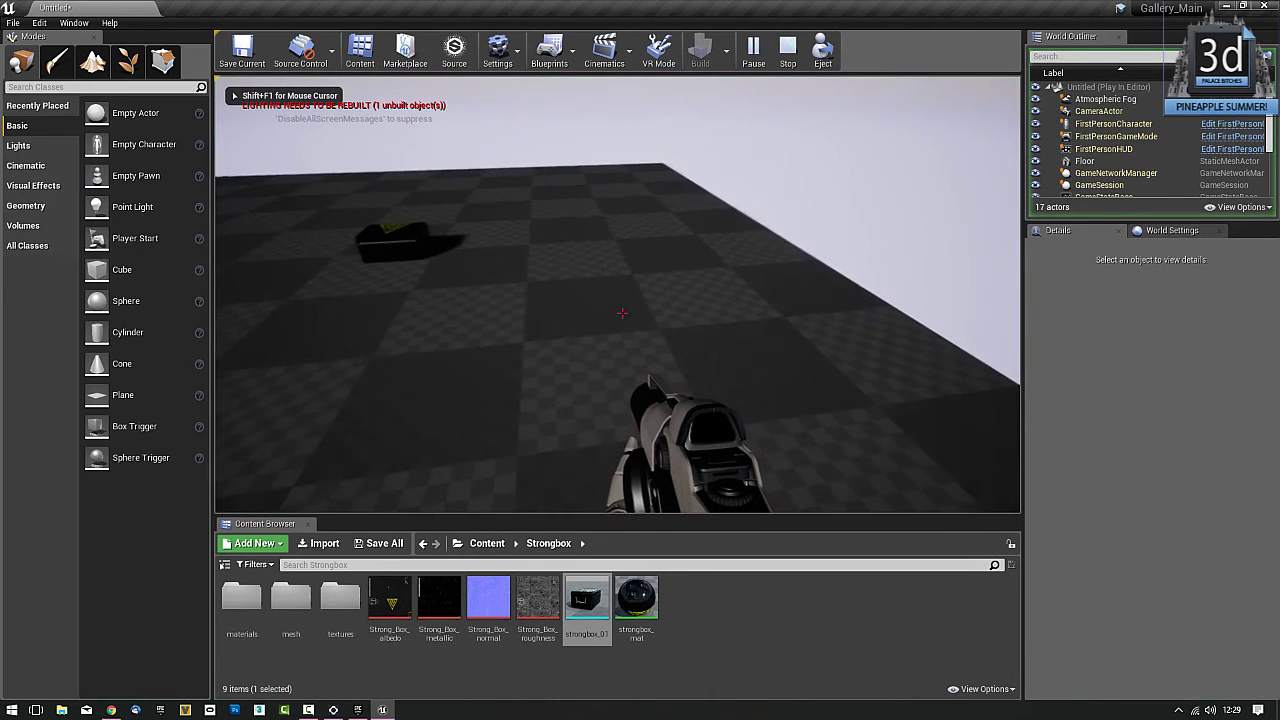
Step: Walk around the strongbox in the play session to examine its material from different sides, and end the session
key(w)
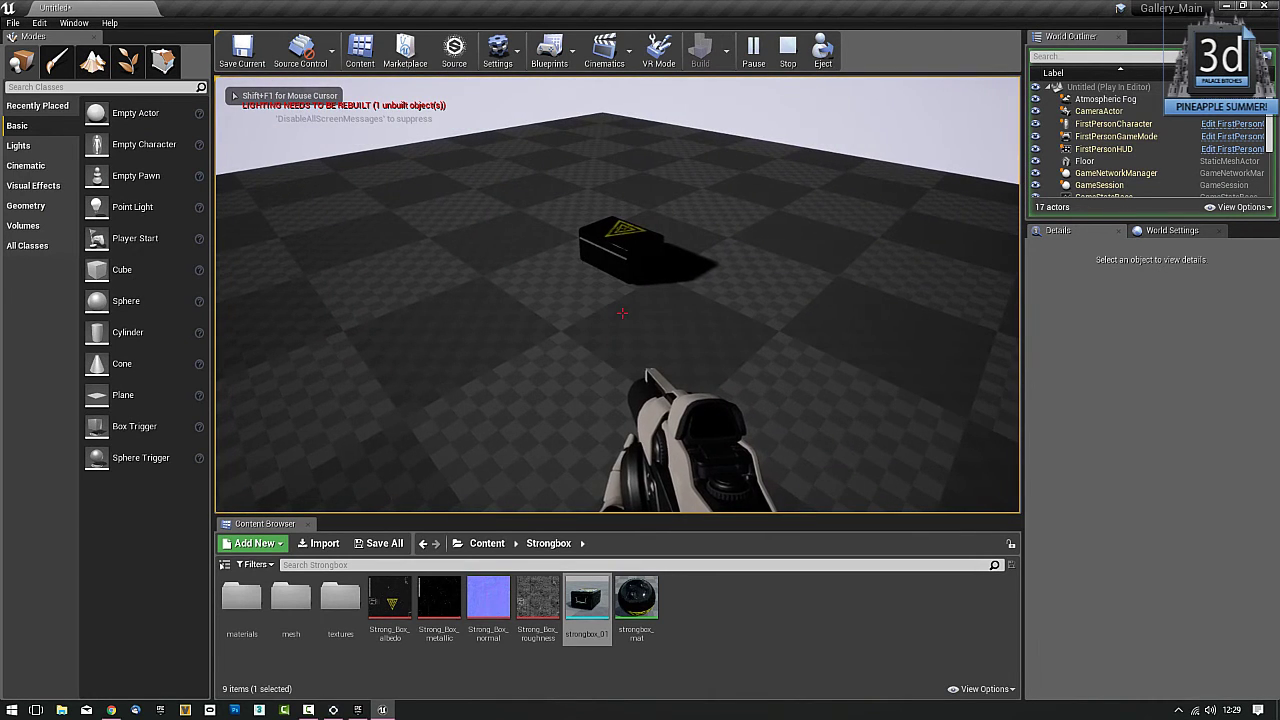
key(w)
key(d)
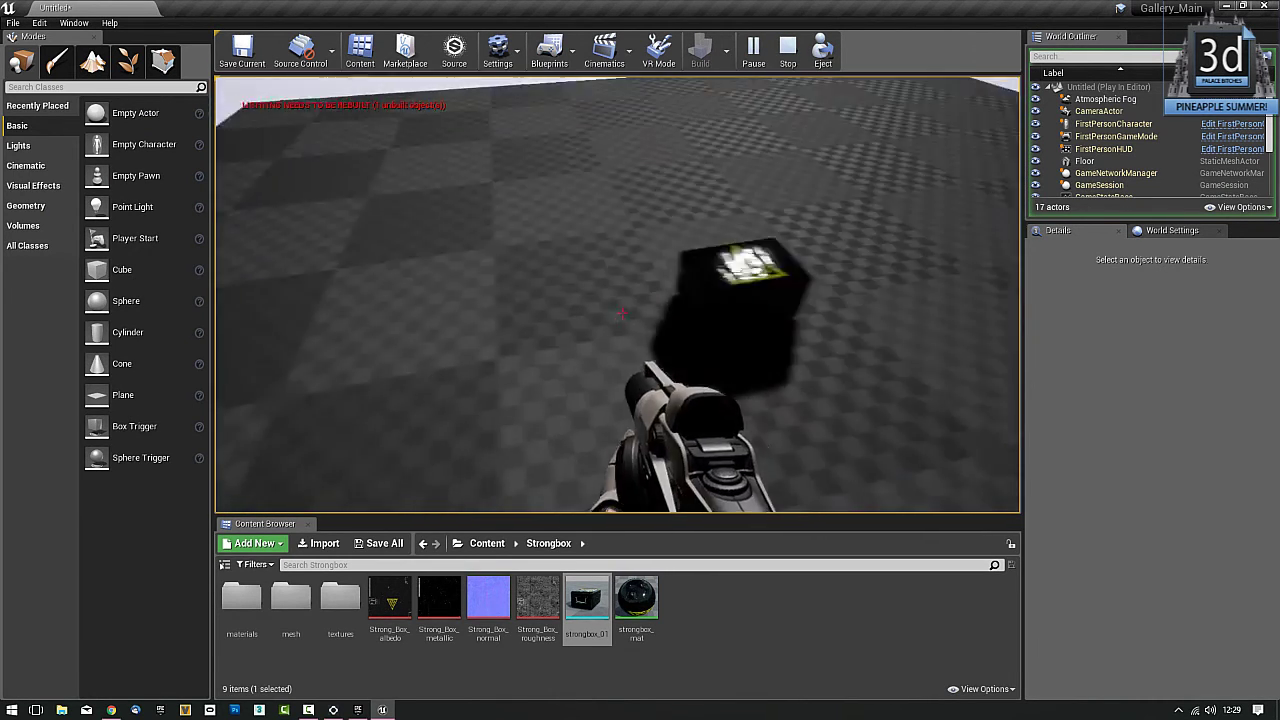
key(d)
key(w)
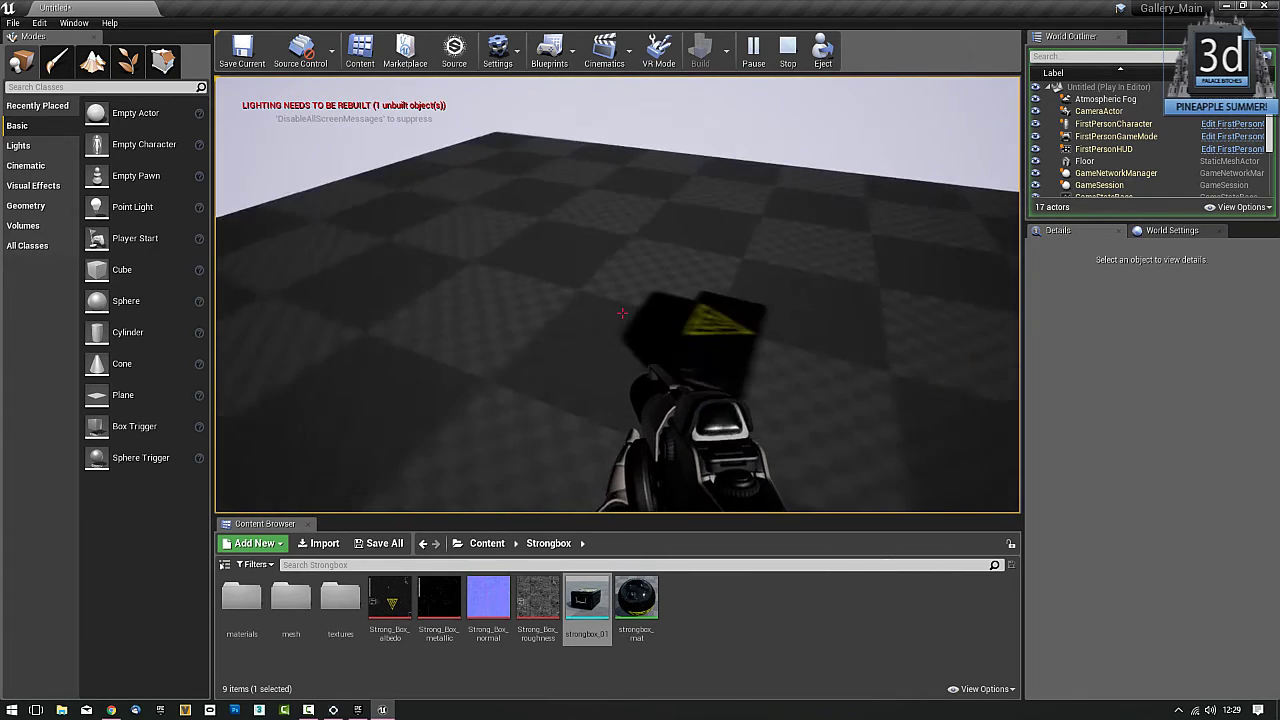
key(d)
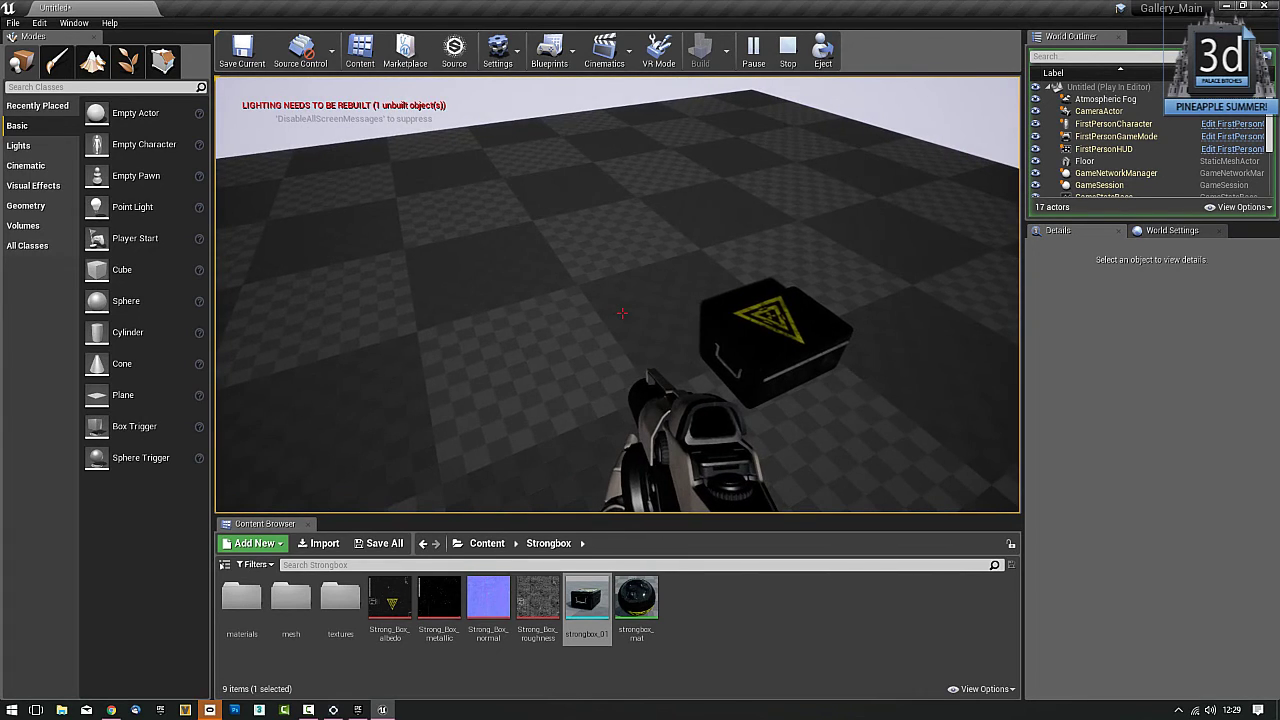
key(d)
key(d)
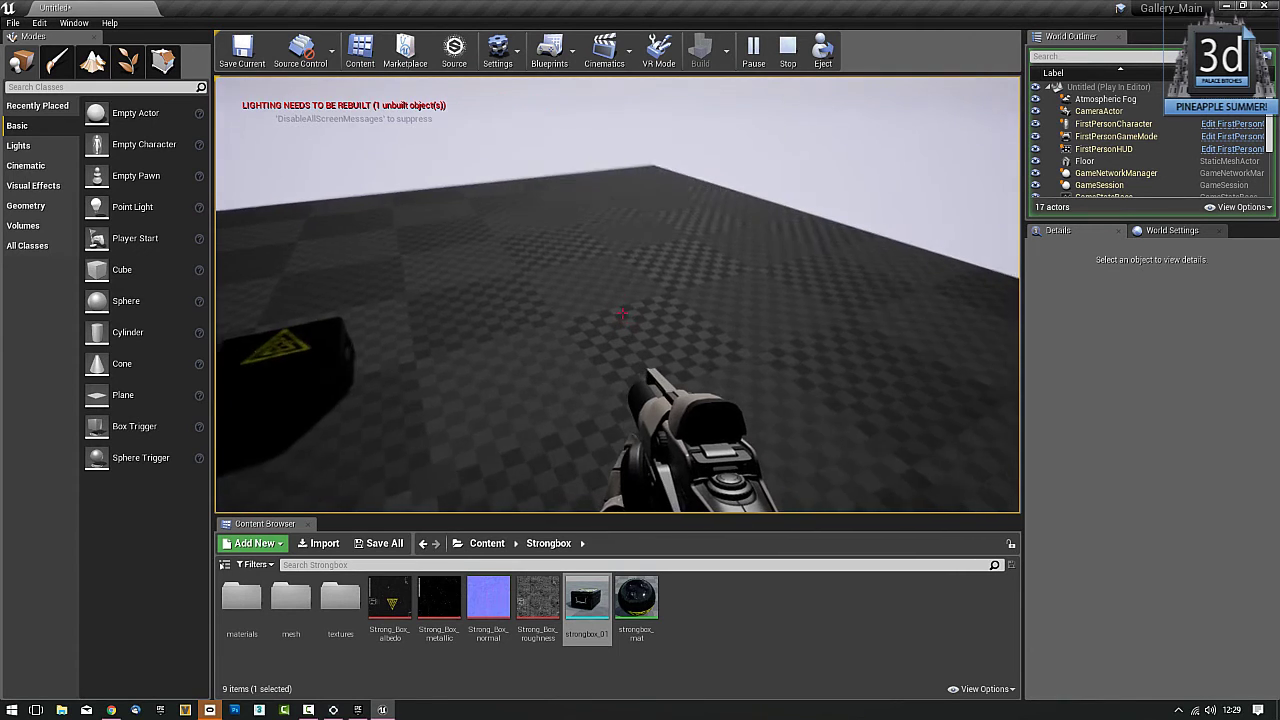
key(w)
key(s)
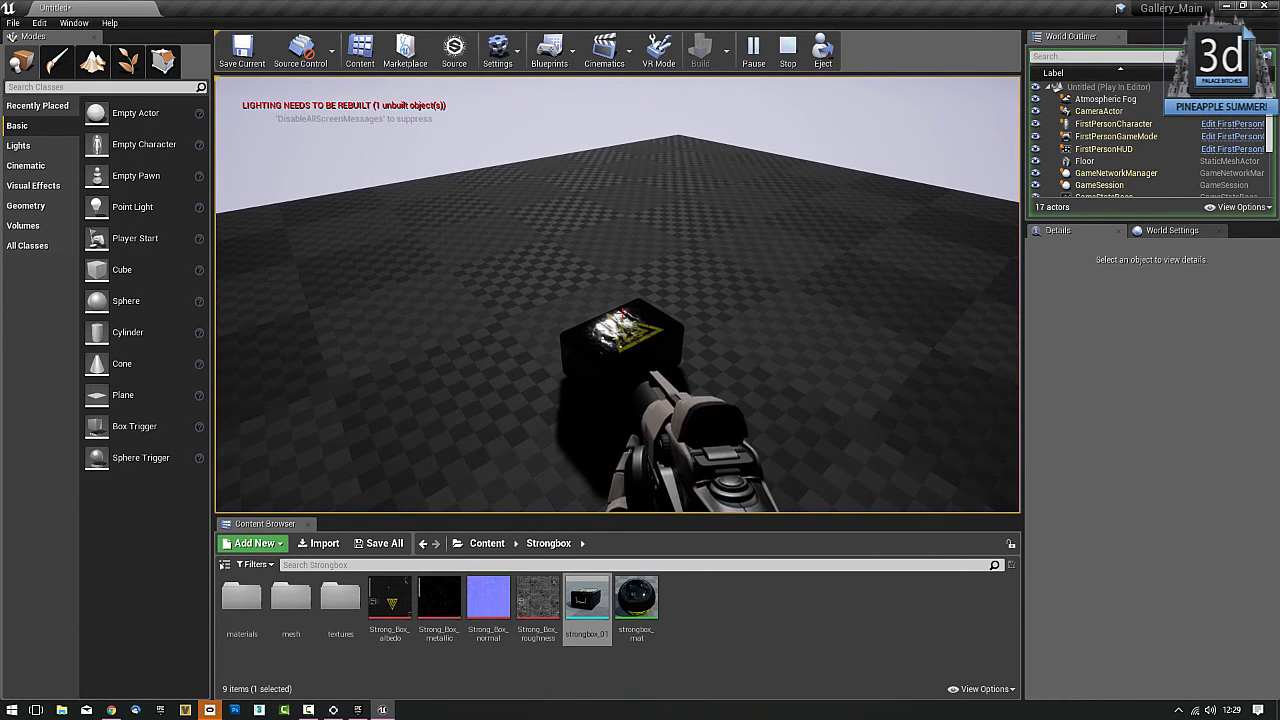
key(Escape)
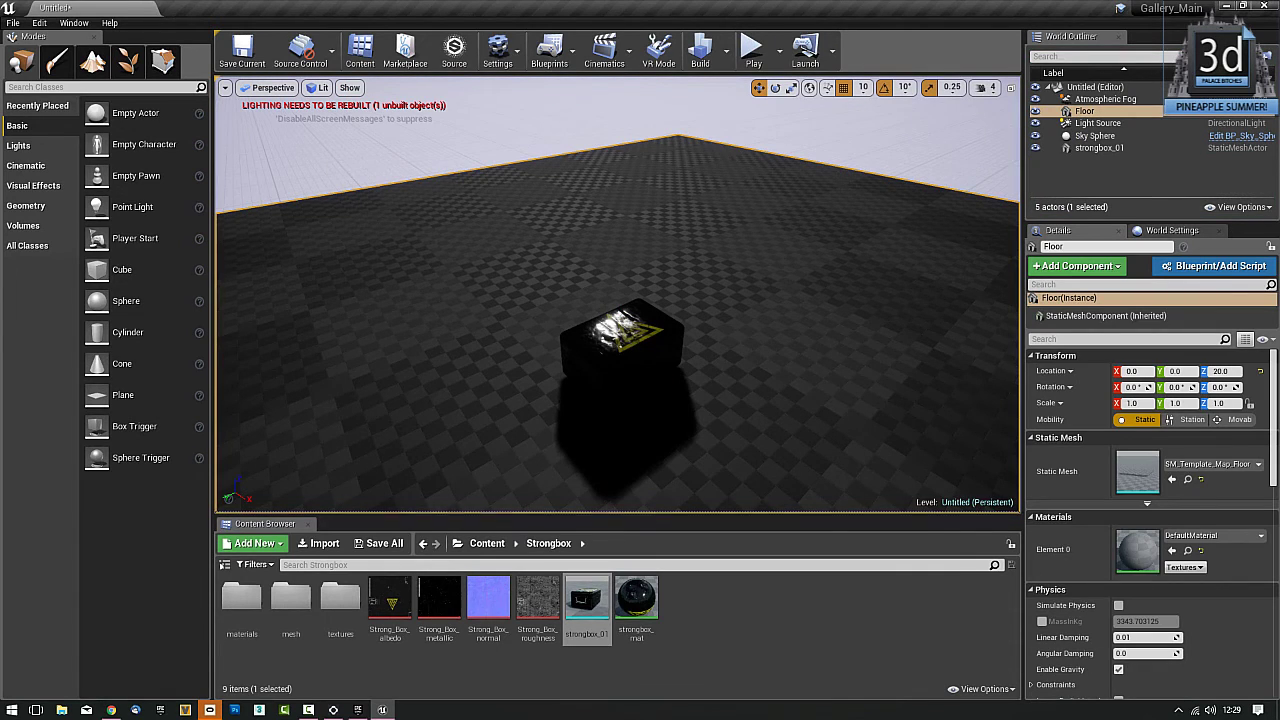
Step: Add a Sky Light to the level on the floor beside the strongbox
click(18, 146)
drag(130, 207, 400, 345)
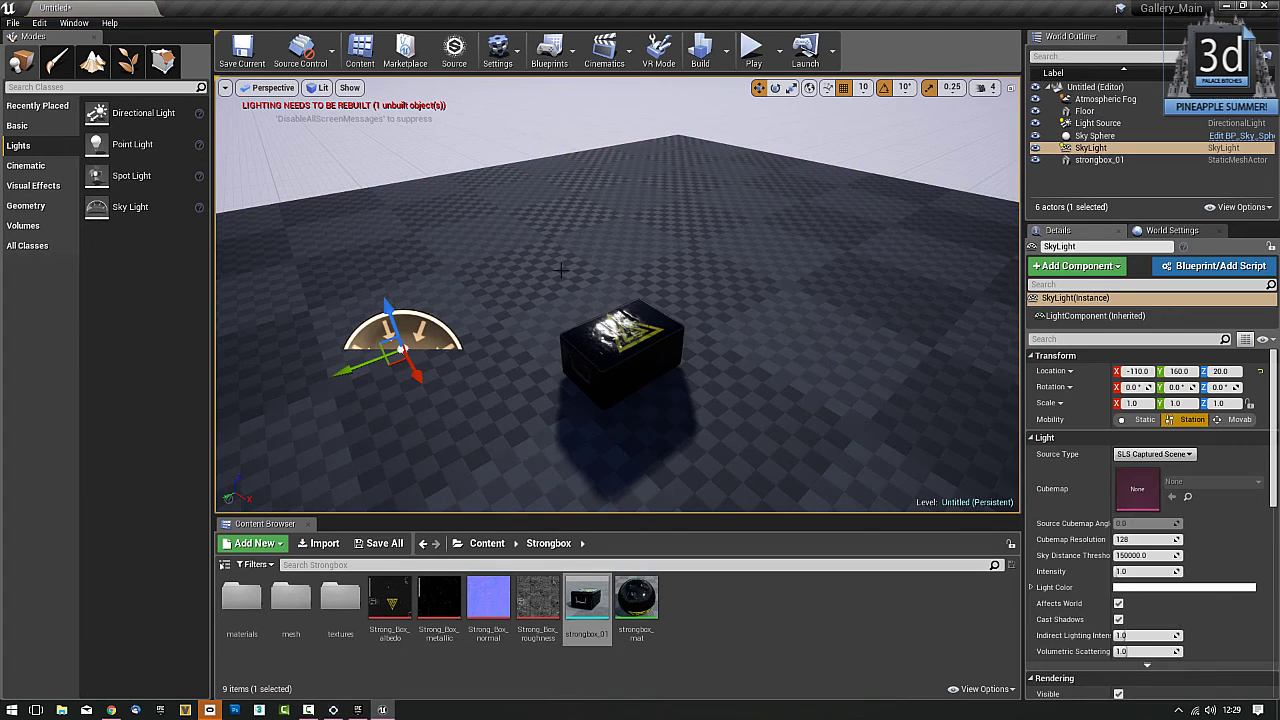
Step: Place the round table SM_TableRound from the StarterContent Props folder on the floor behind the strongbox
click(482, 548)
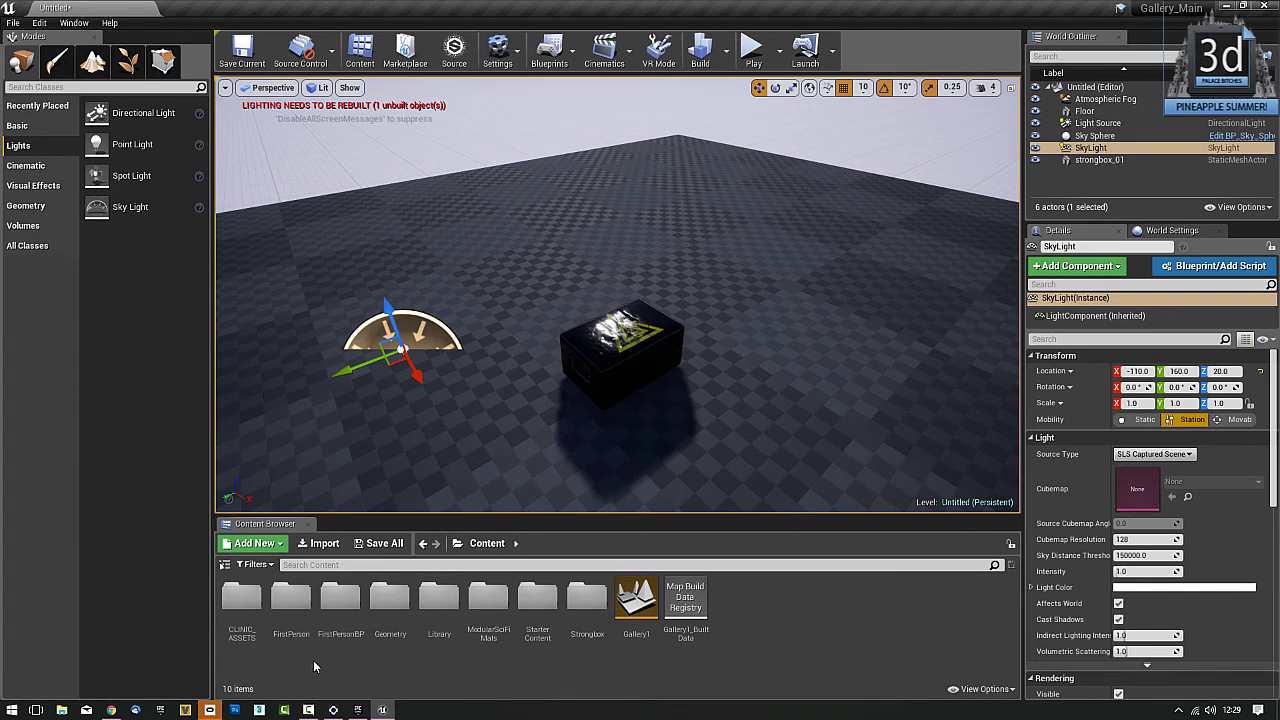
double_click(537, 620)
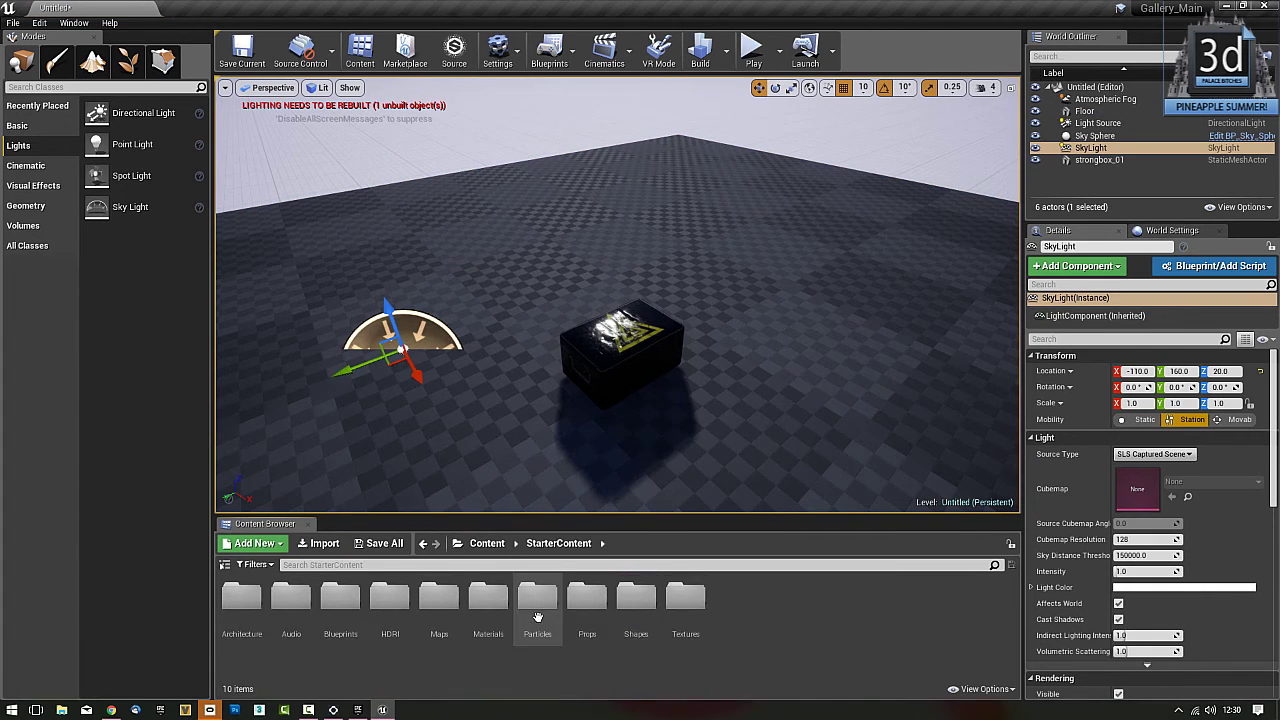
double_click(588, 595)
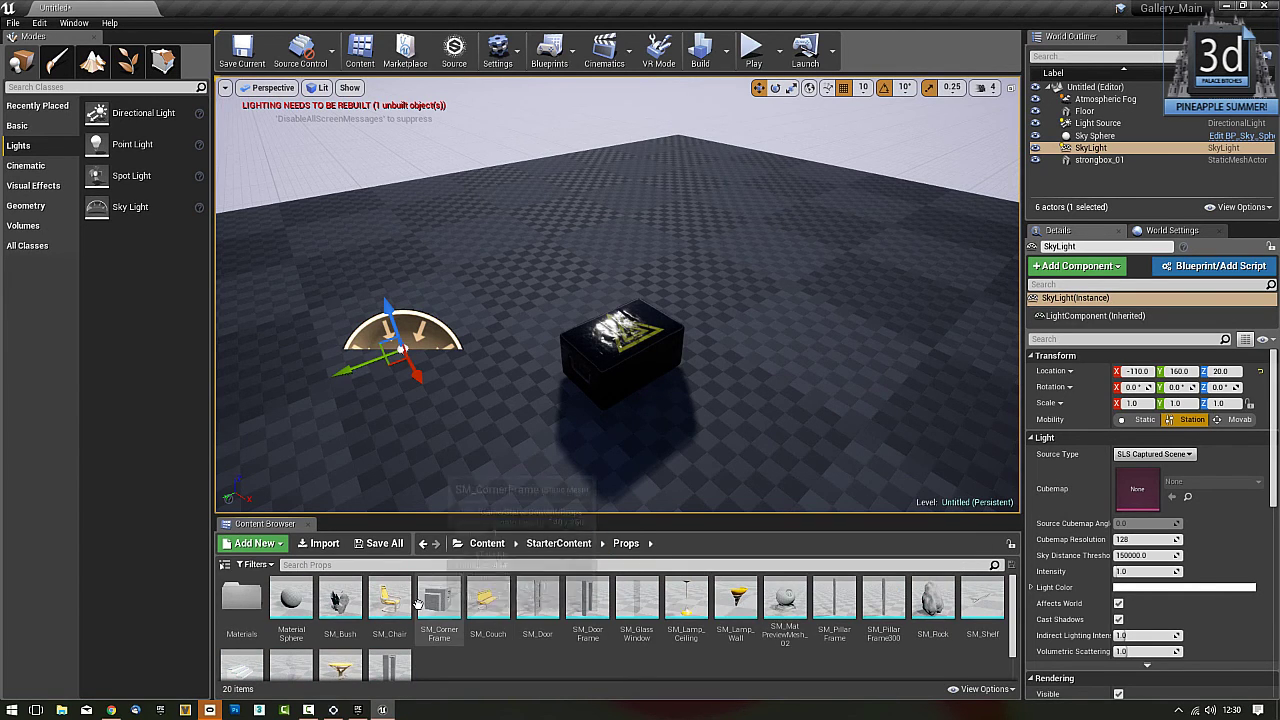
drag(341, 664, 549, 318)
Step: Move the strongbox onto the round table's top, at location X -90, Y 50, Z 90
click(622, 335)
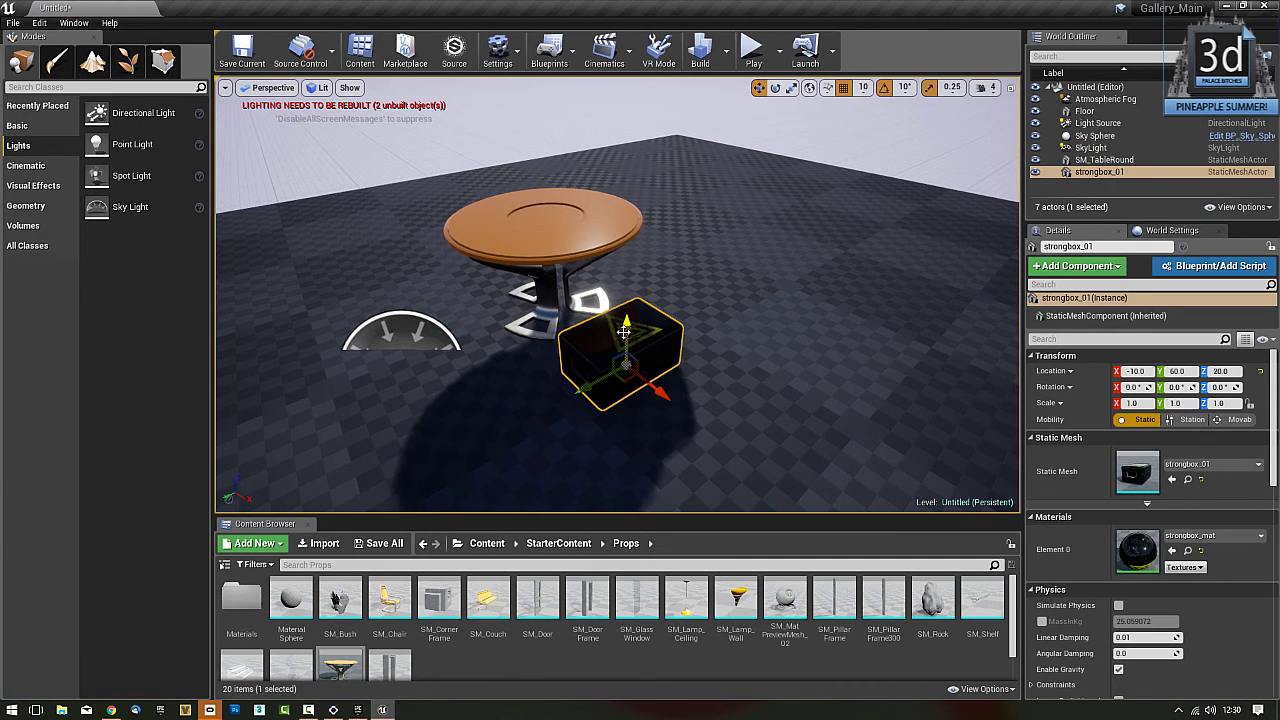
drag(628, 338, 566, 233)
right_drag(764, 308, 389, 269)
key(d)
key(w)
key(a)
drag(546, 366, 563, 366)
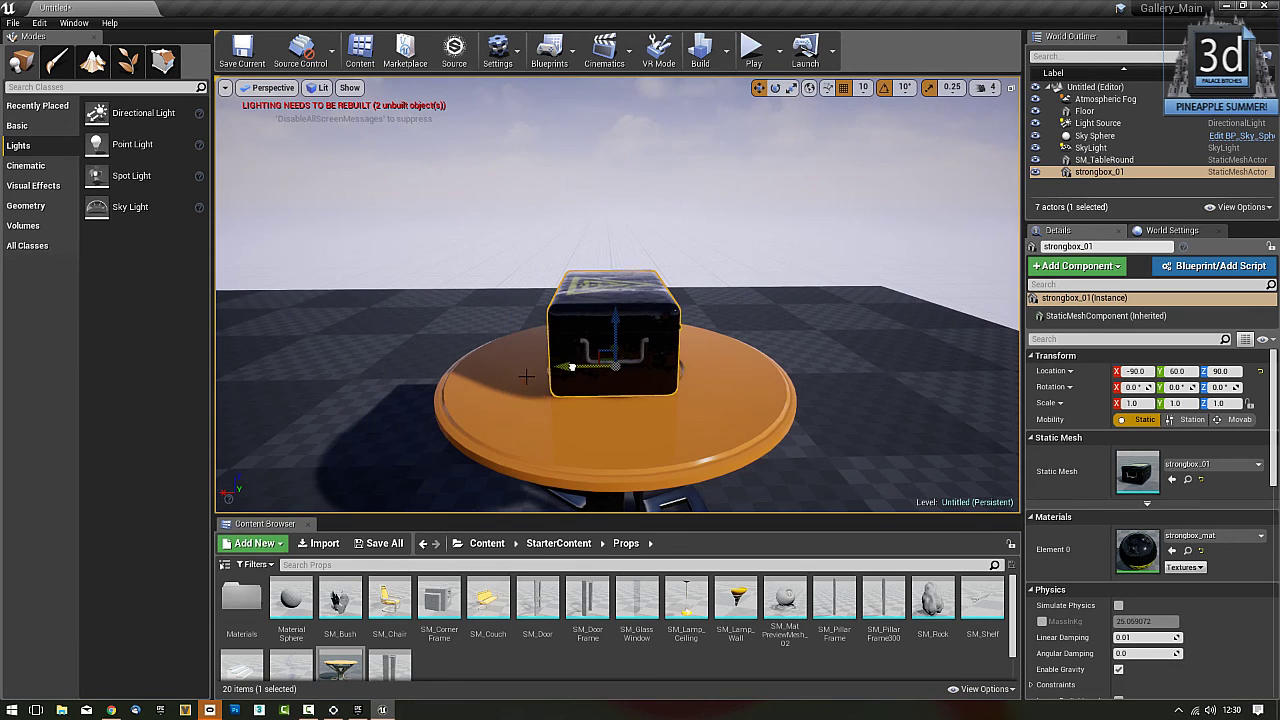
key(a)
mouse_move(494, 390)
right_down()
mouse_move(600, 430)
mouse_move(540, 450)
mouse_move(470, 400)
mouse_move(498, 403)
right_up()
key(s)
Step: Rotate the strongbox slightly about its vertical axis on the tabletop
key(e)
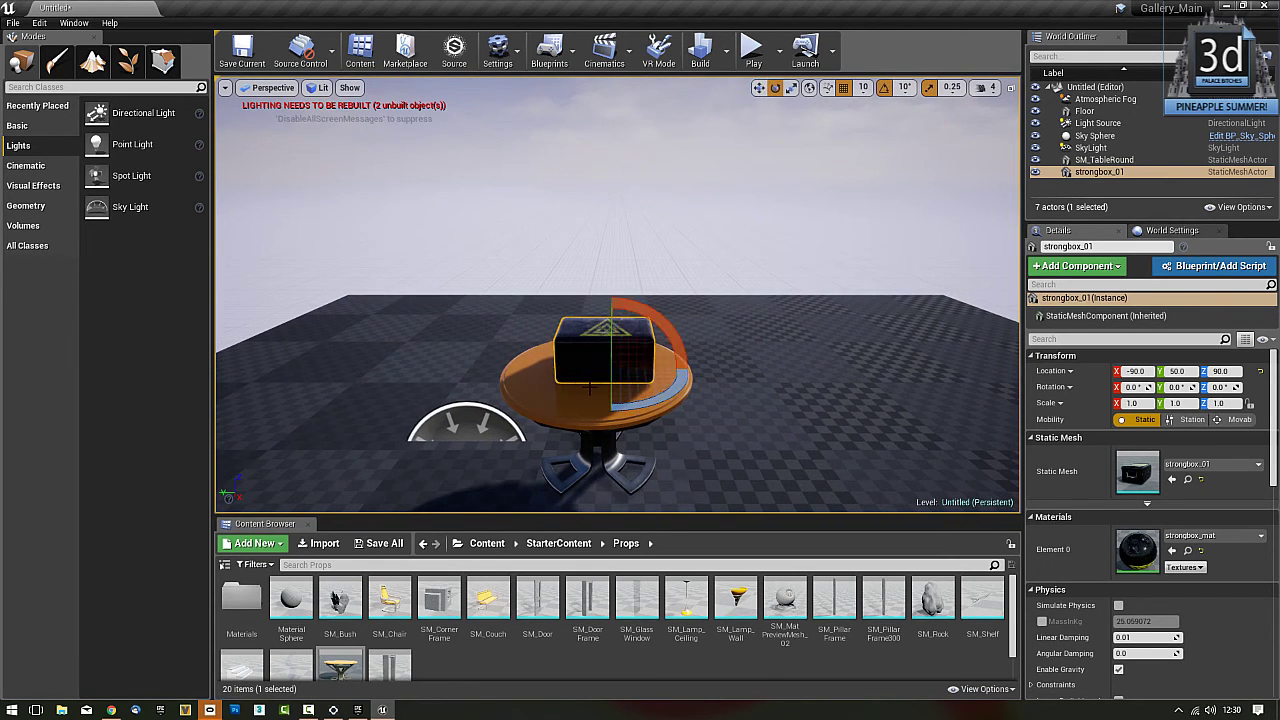
drag(565, 430, 457, 406)
Step: Play-test the level from the floor near the round table and circle the strongbox to check how it looks in game
right_click(343, 430)
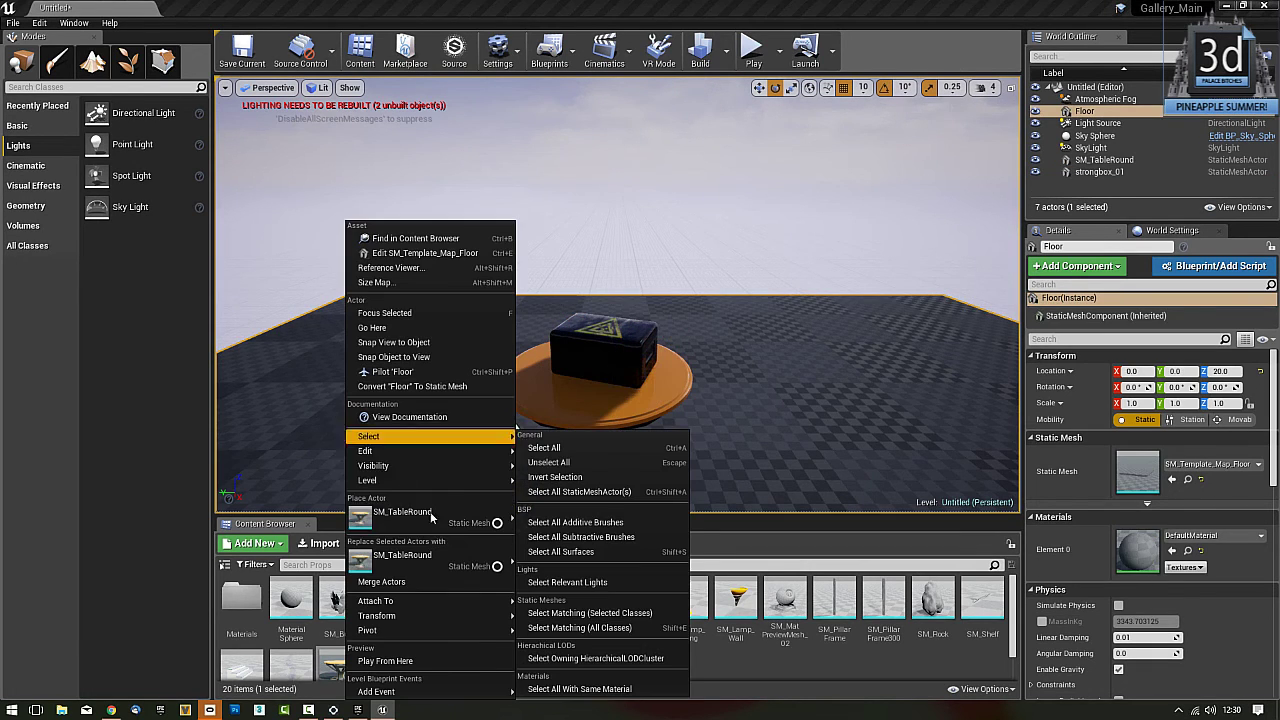
click(423, 660)
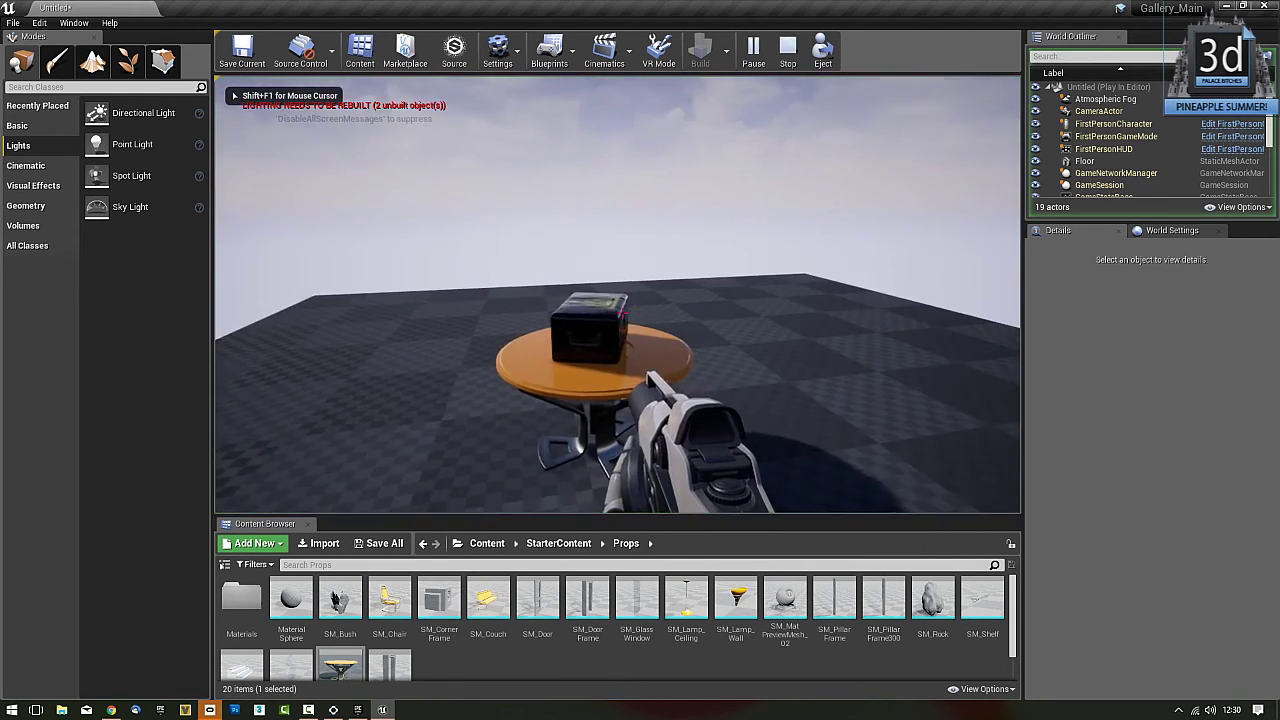
key(a)
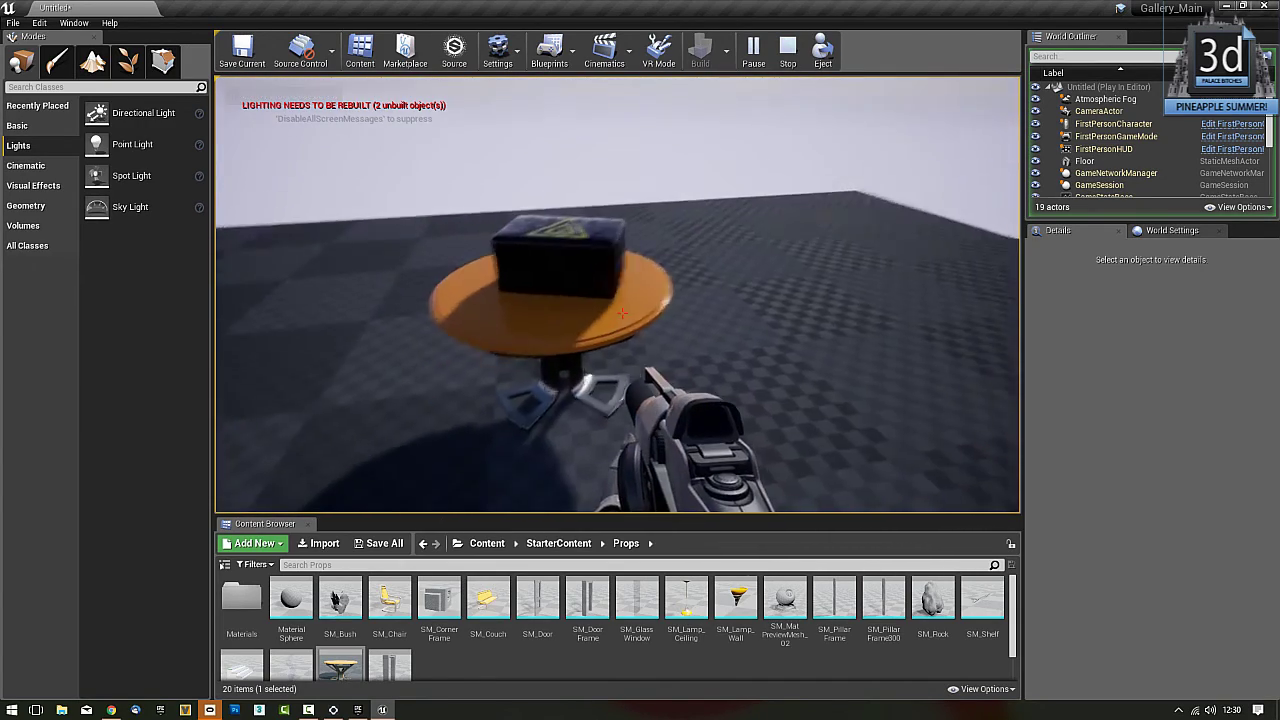
key(a)
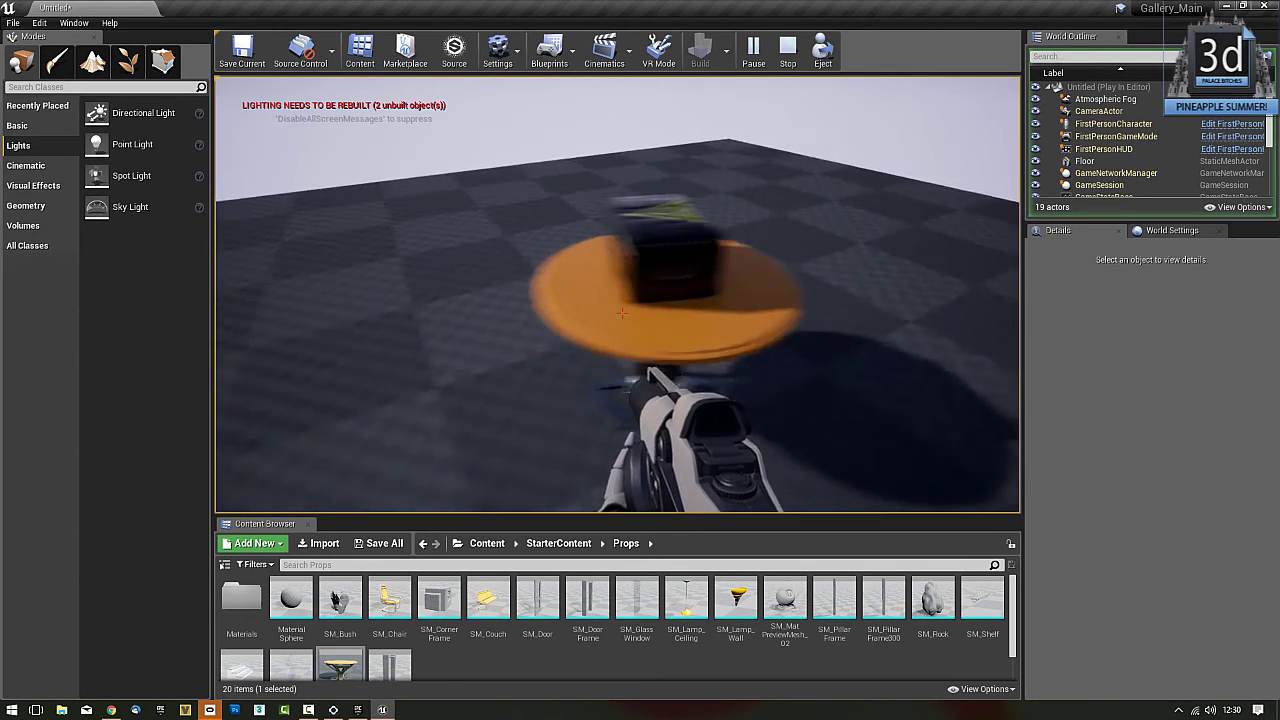
key(Escape)
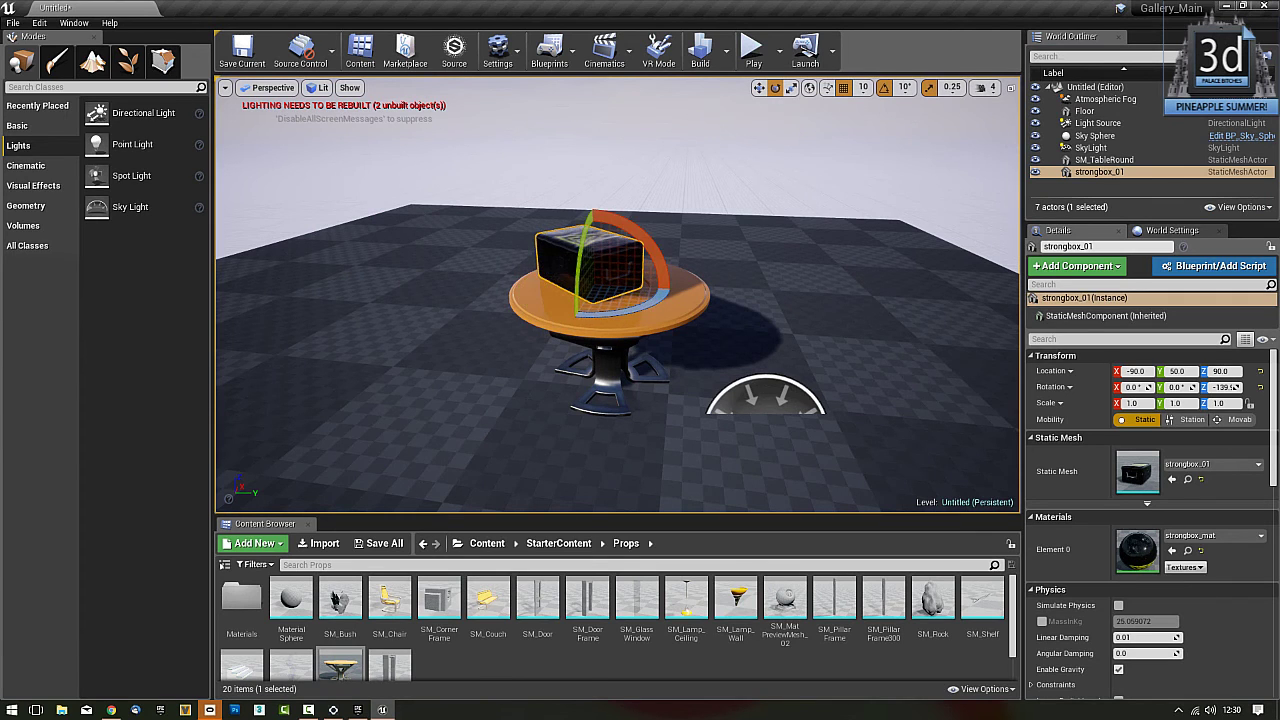
Step: Start another play-test from a different floor spot and walk around the table to examine the rotated strongbox from several sides
right_click(418, 440)
click(497, 662)
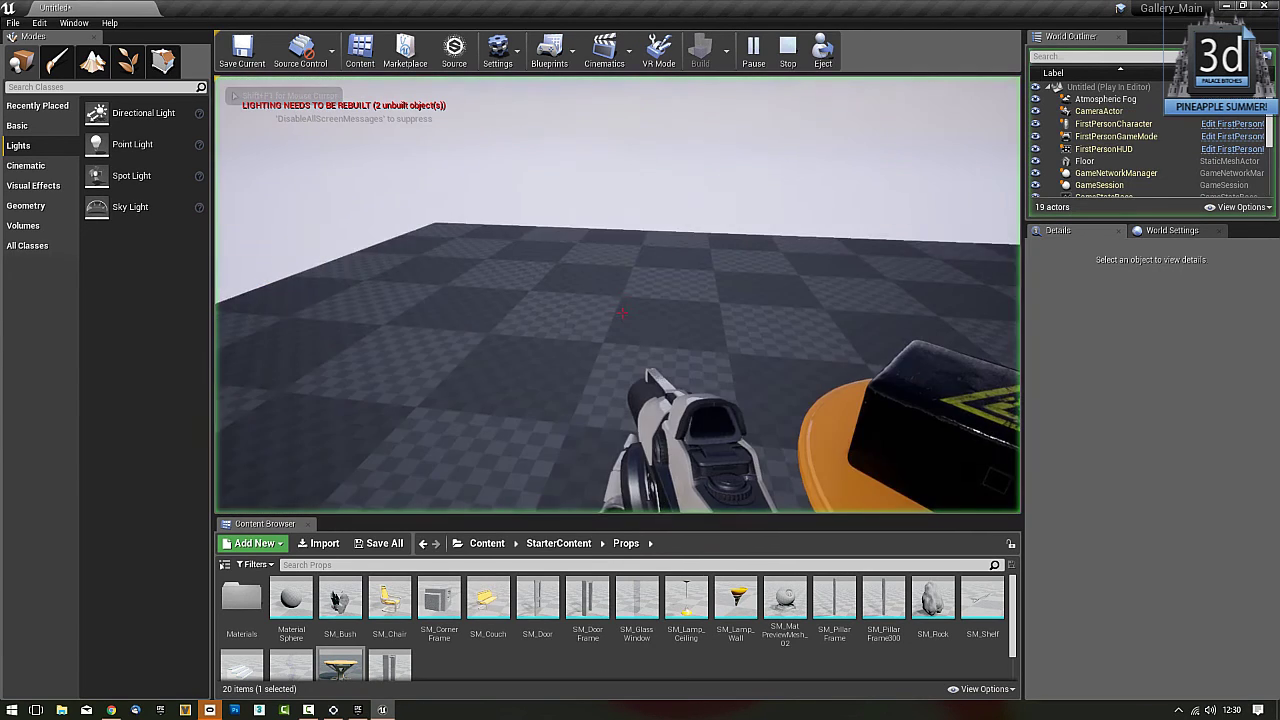
key(a)
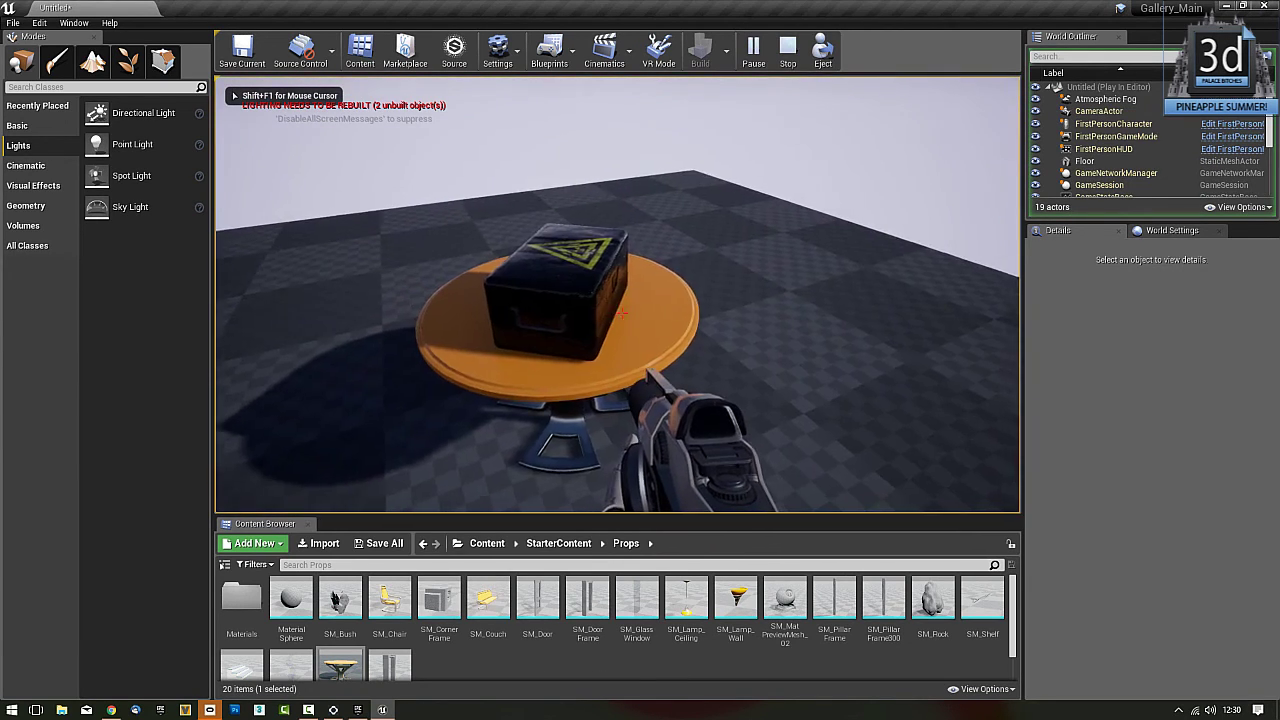
key(d)
key(w)
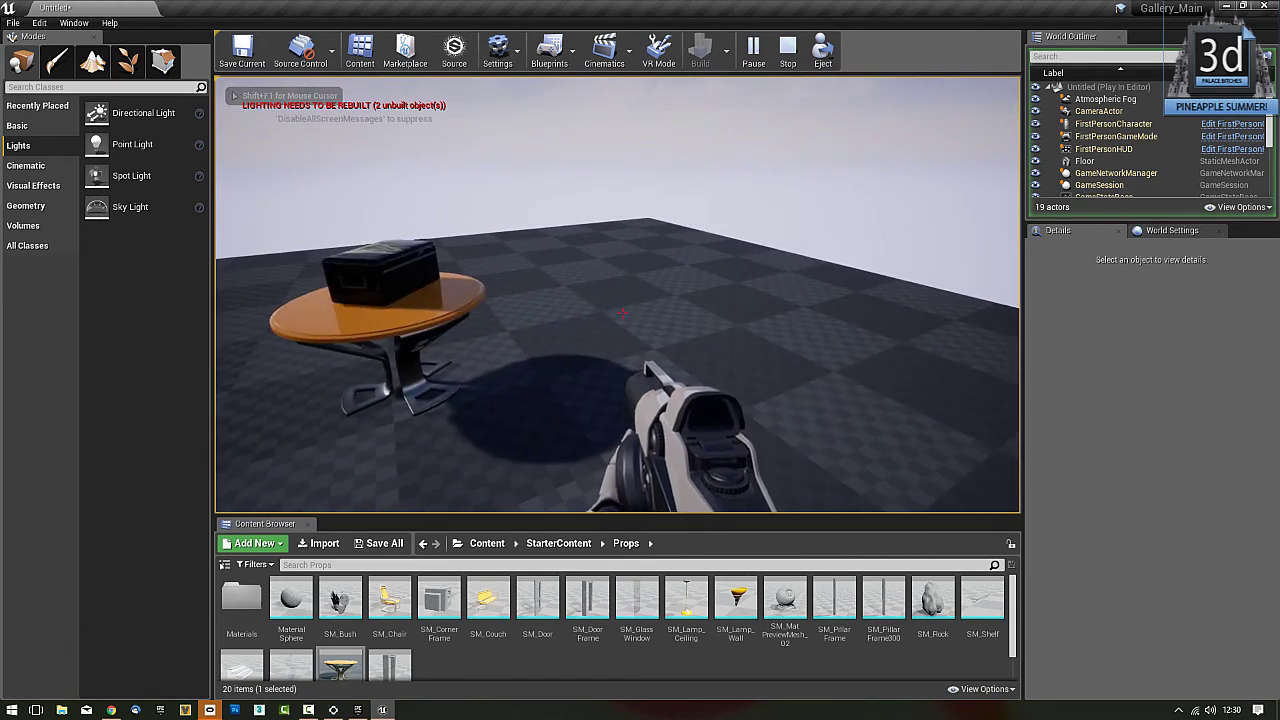
key(w)
key(d)
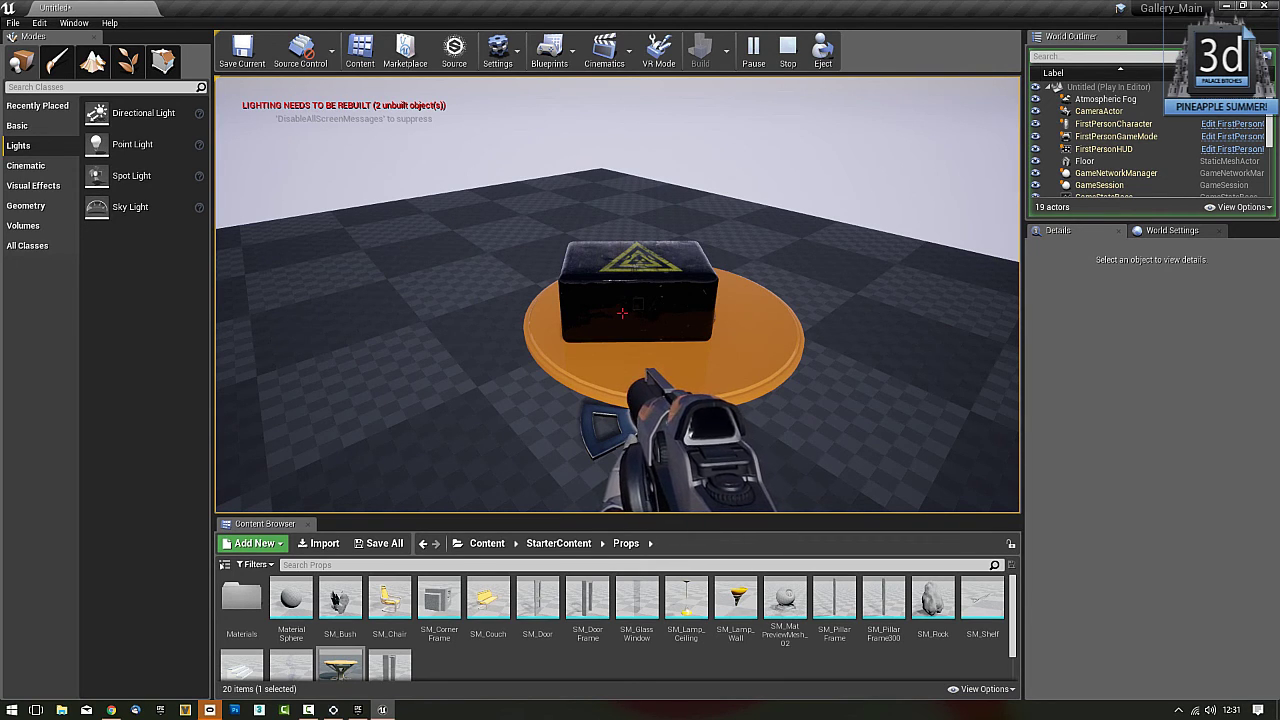
key(Escape)
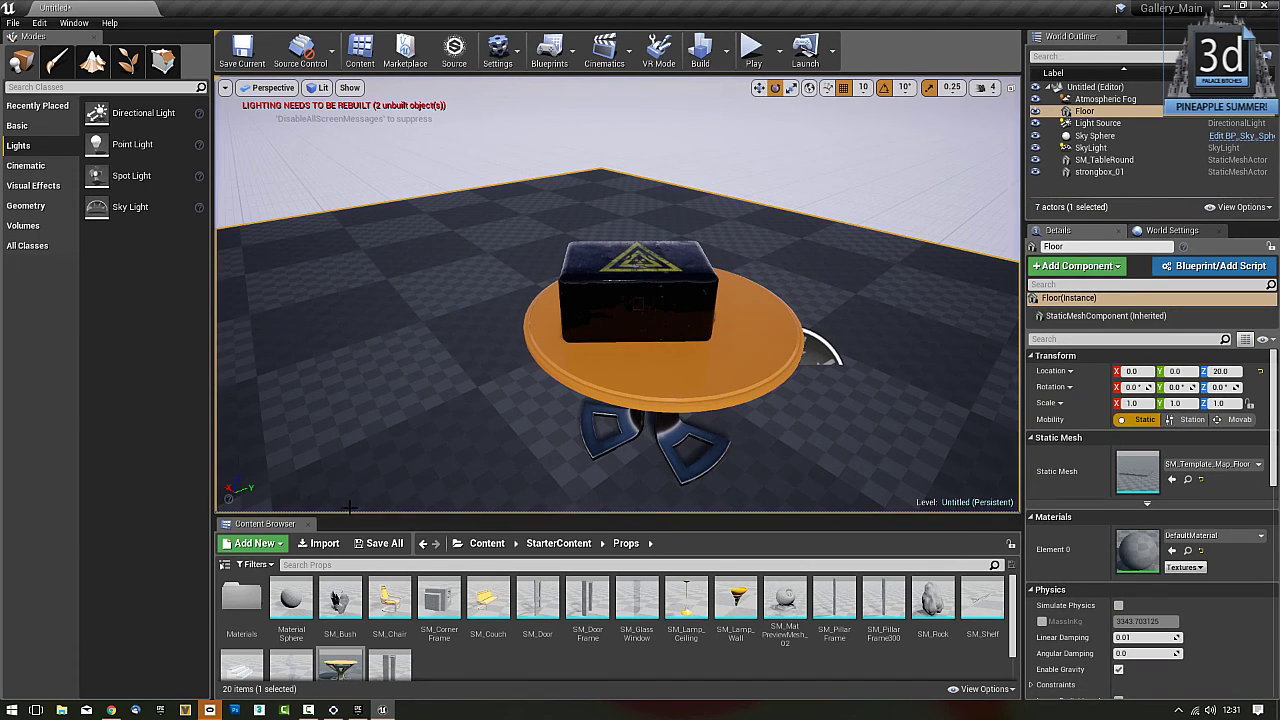
Step: Inspect the strongbox and table in the Lighting Only view mode and in Detail Lighting
click(319, 88)
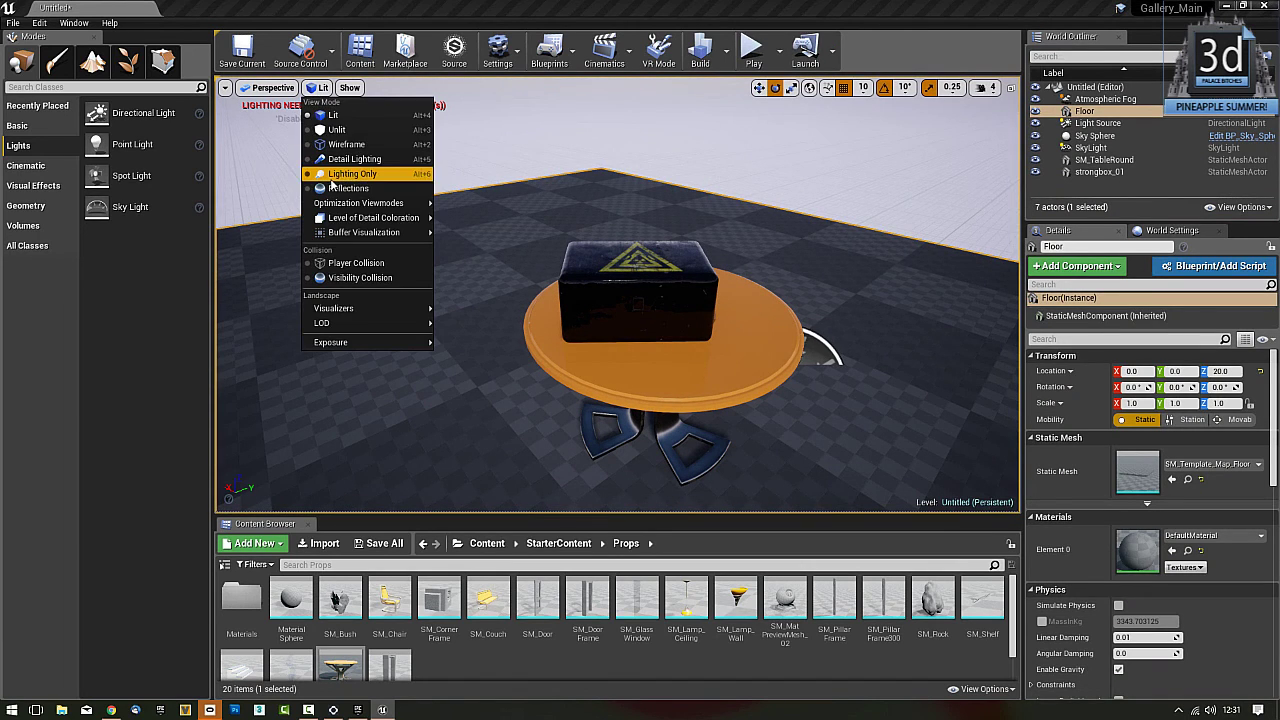
click(331, 177)
right_drag(334, 181, 424, 316)
click(268, 88)
click(320, 88)
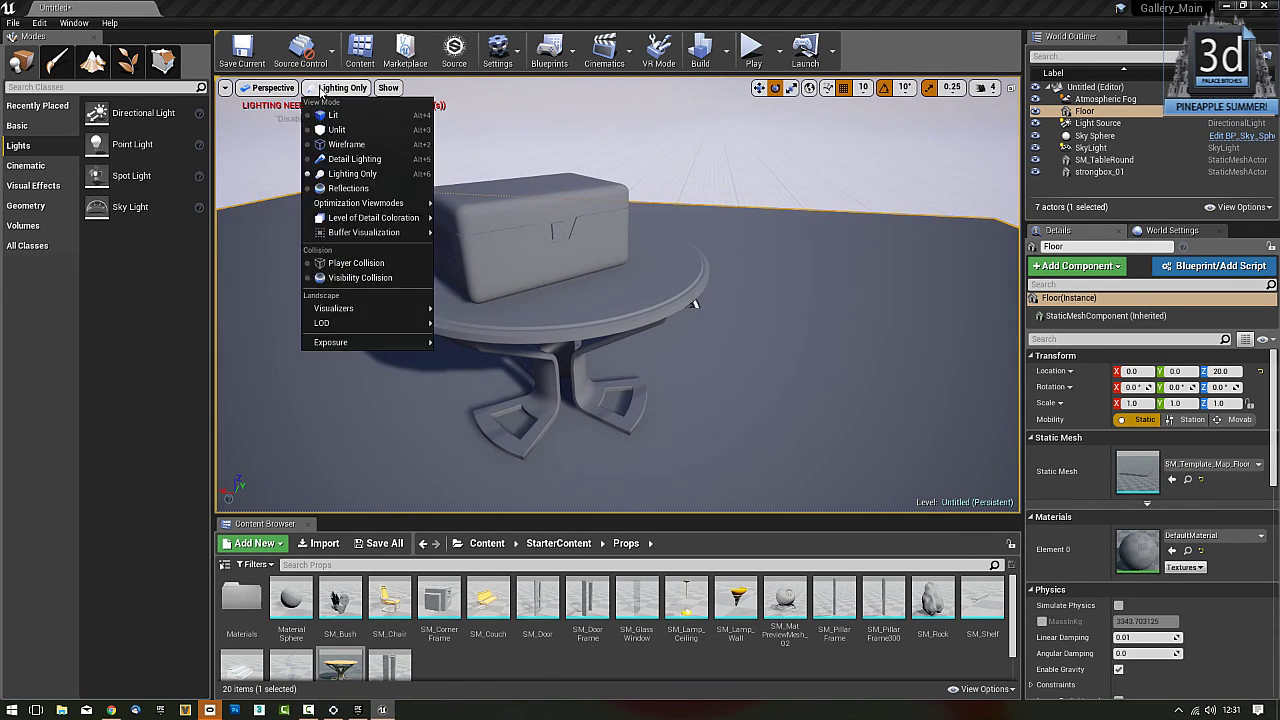
click(343, 161)
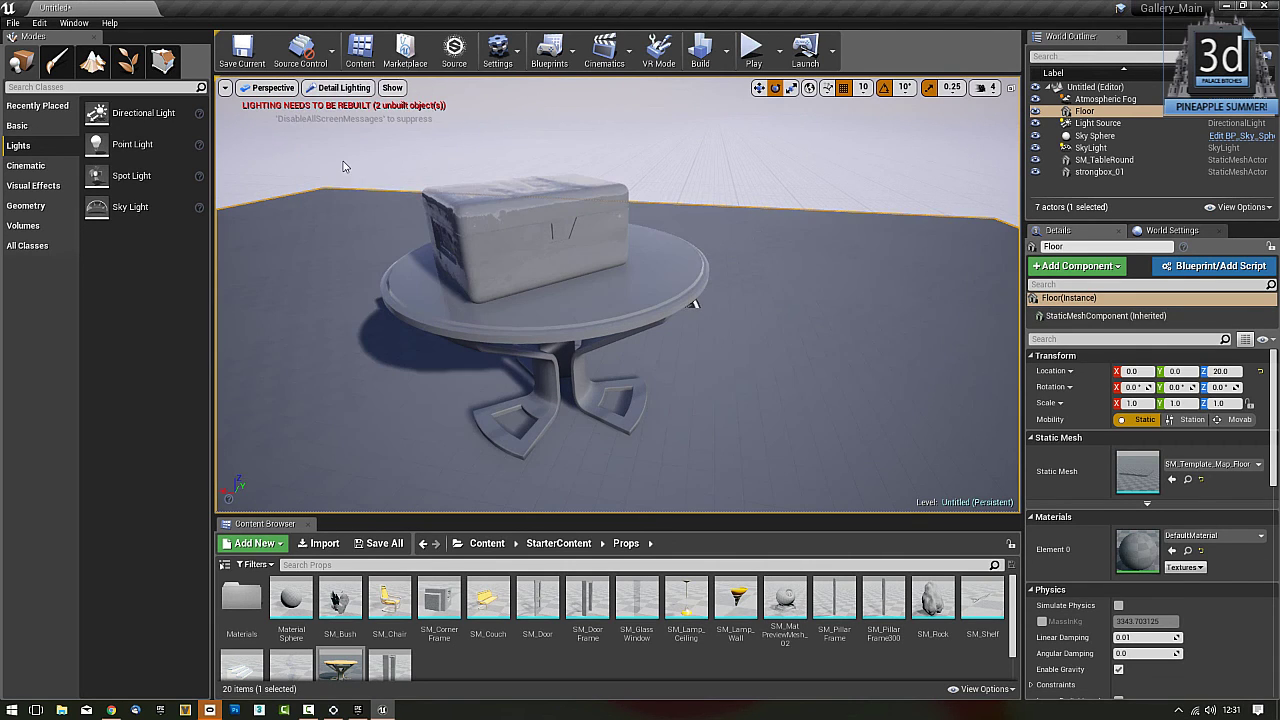
right_drag(349, 183, 374, 191)
Step: Preview the scene in the Unlit view mode and return the viewport to Lit
click(328, 89)
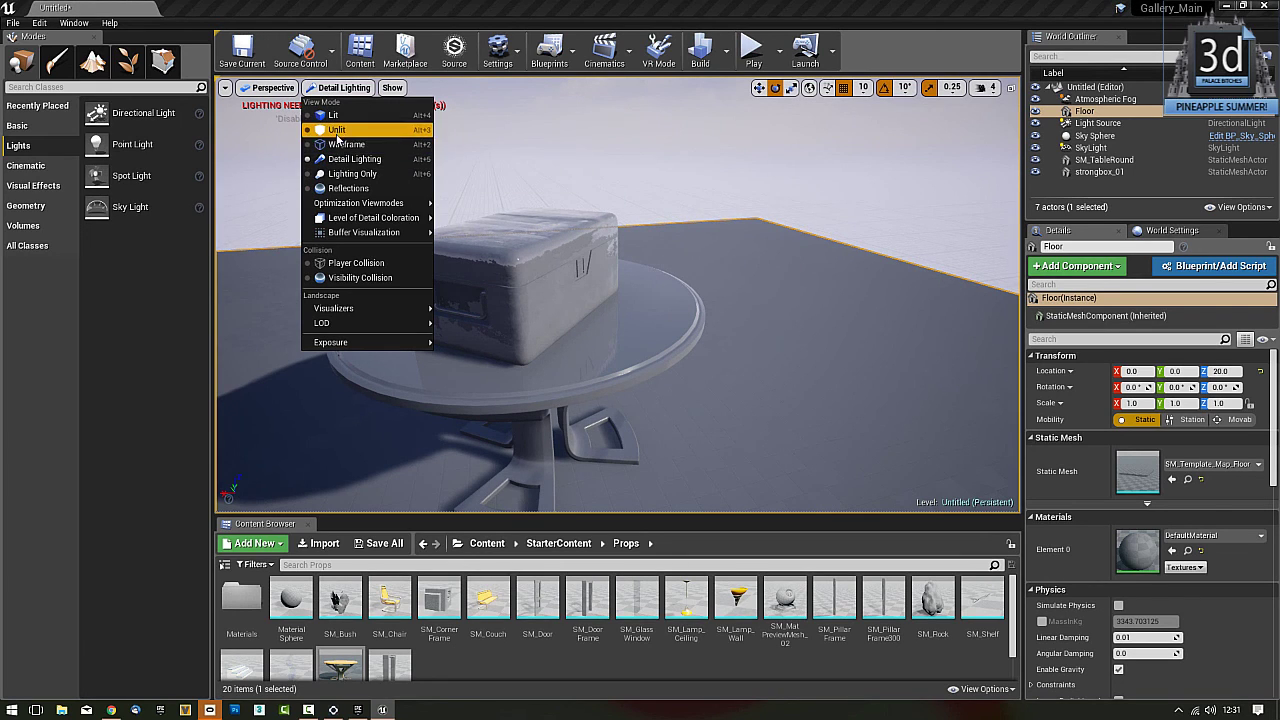
click(337, 130)
click(328, 88)
click(332, 116)
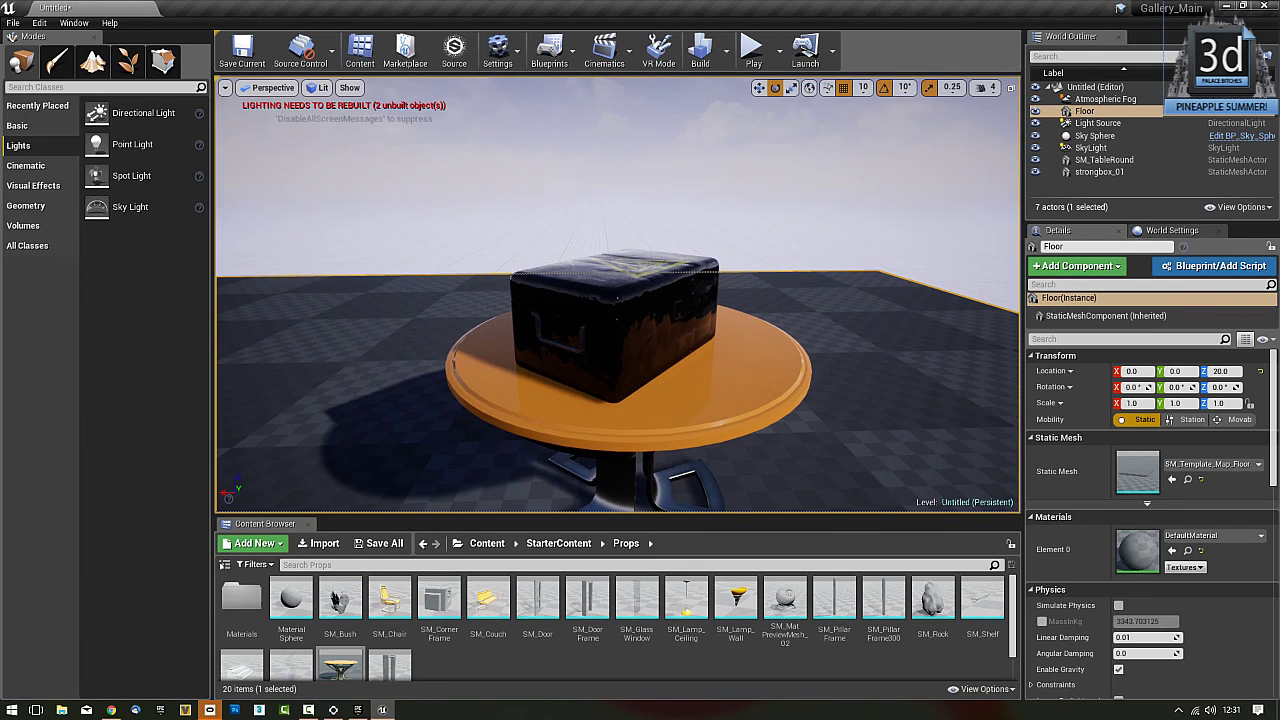